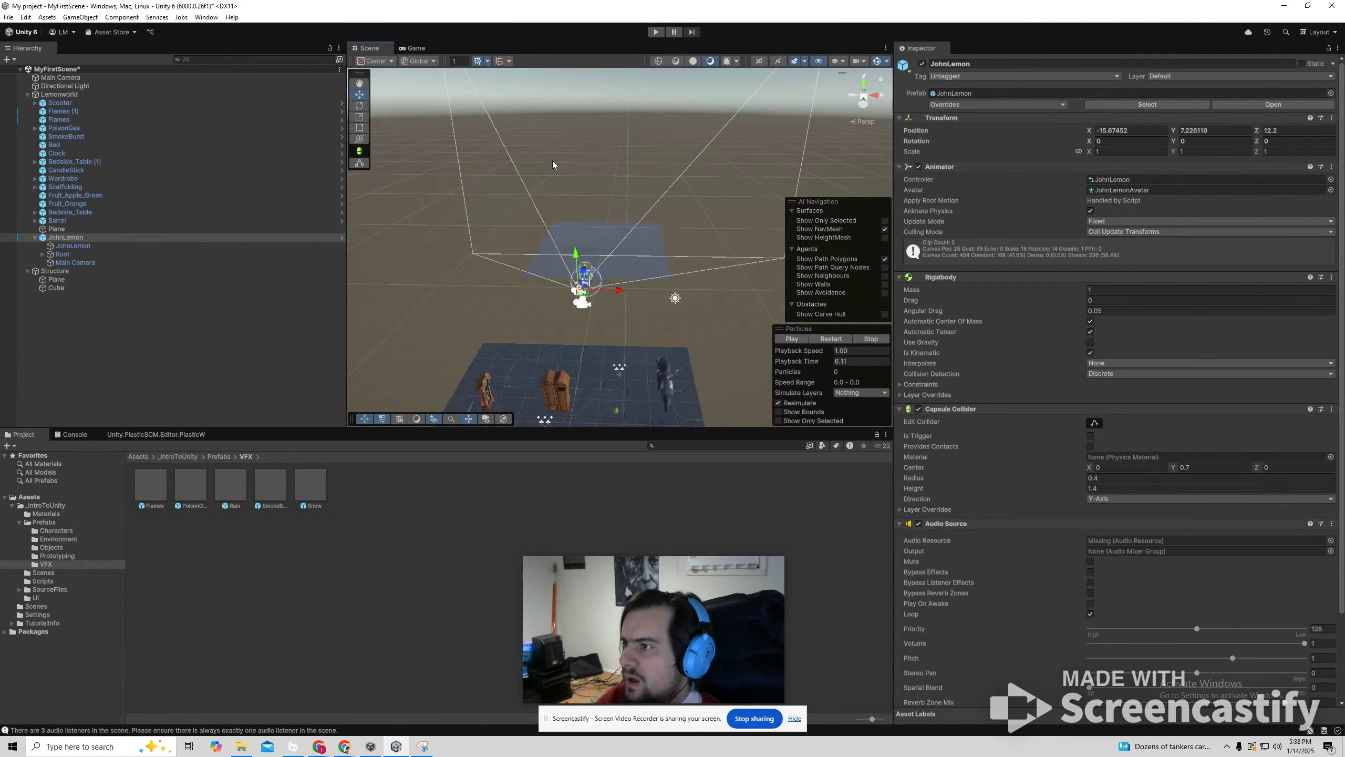
# Delete the plane and the cube contained in the Structure object.
pyautogui.click(29, 92)
pyautogui.click(26, 94)
pyautogui.click(24, 101)
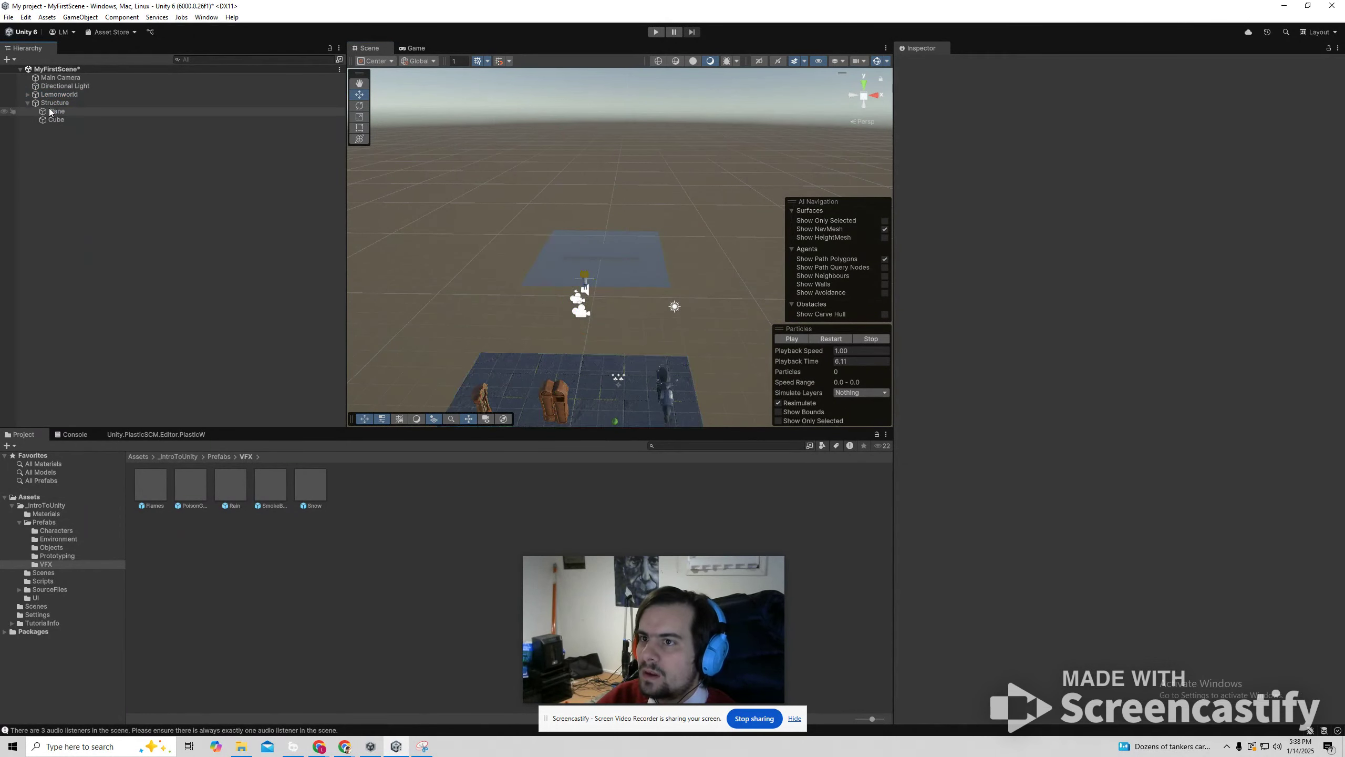
pyautogui.click(705, 279)
pyautogui.click(779, 330)
pyautogui.keyDown('alt'); pyautogui.moveTo(690, 287); pyautogui.dragTo(687, 212); pyautogui.keyUp('alt')
pyautogui.keyDown('alt'); pyautogui.moveTo(557, 241); pyautogui.dragTo(475, 280); pyautogui.keyUp('alt')
pyautogui.moveTo(582, 314); pyautogui.dragTo(662, 300, button='right')
pyautogui.click(662, 299)
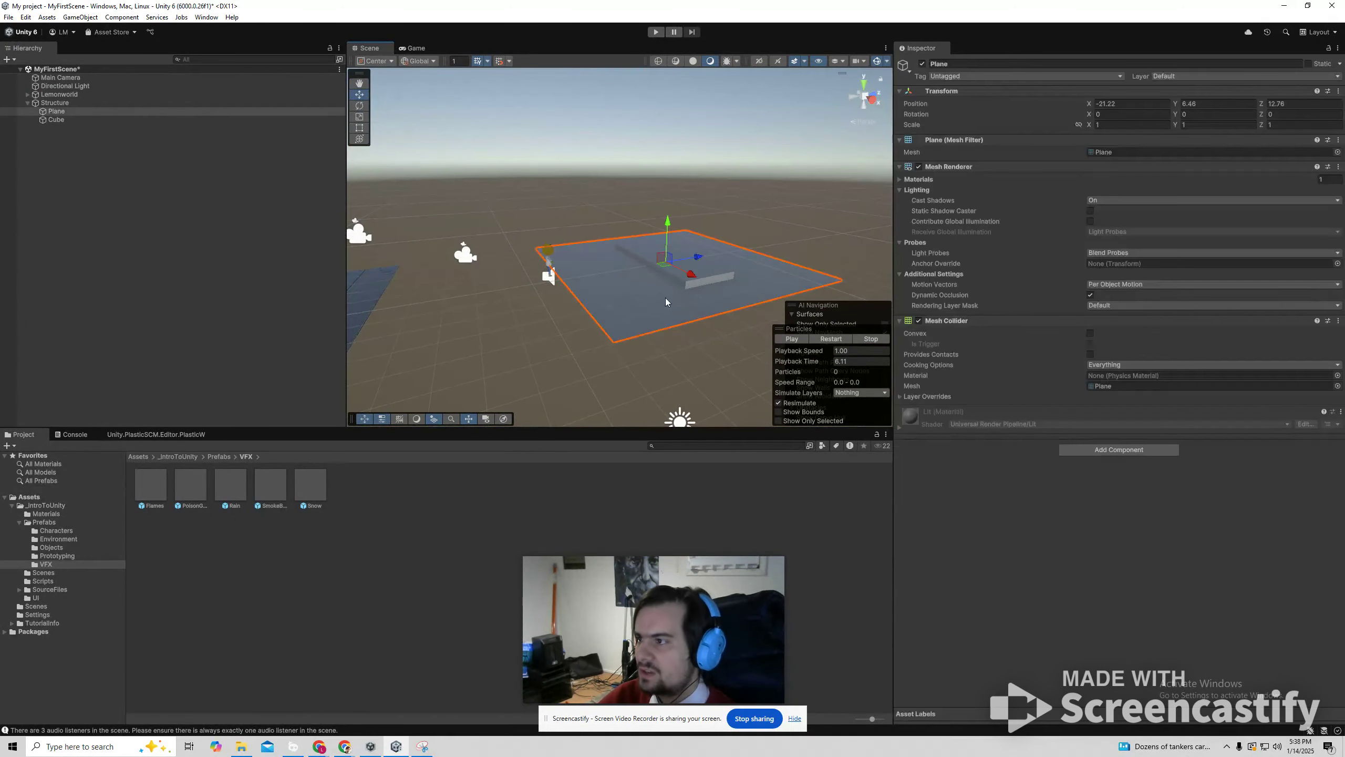
pyautogui.press('Delete')
pyautogui.click(678, 269)
pyautogui.press('Delete')
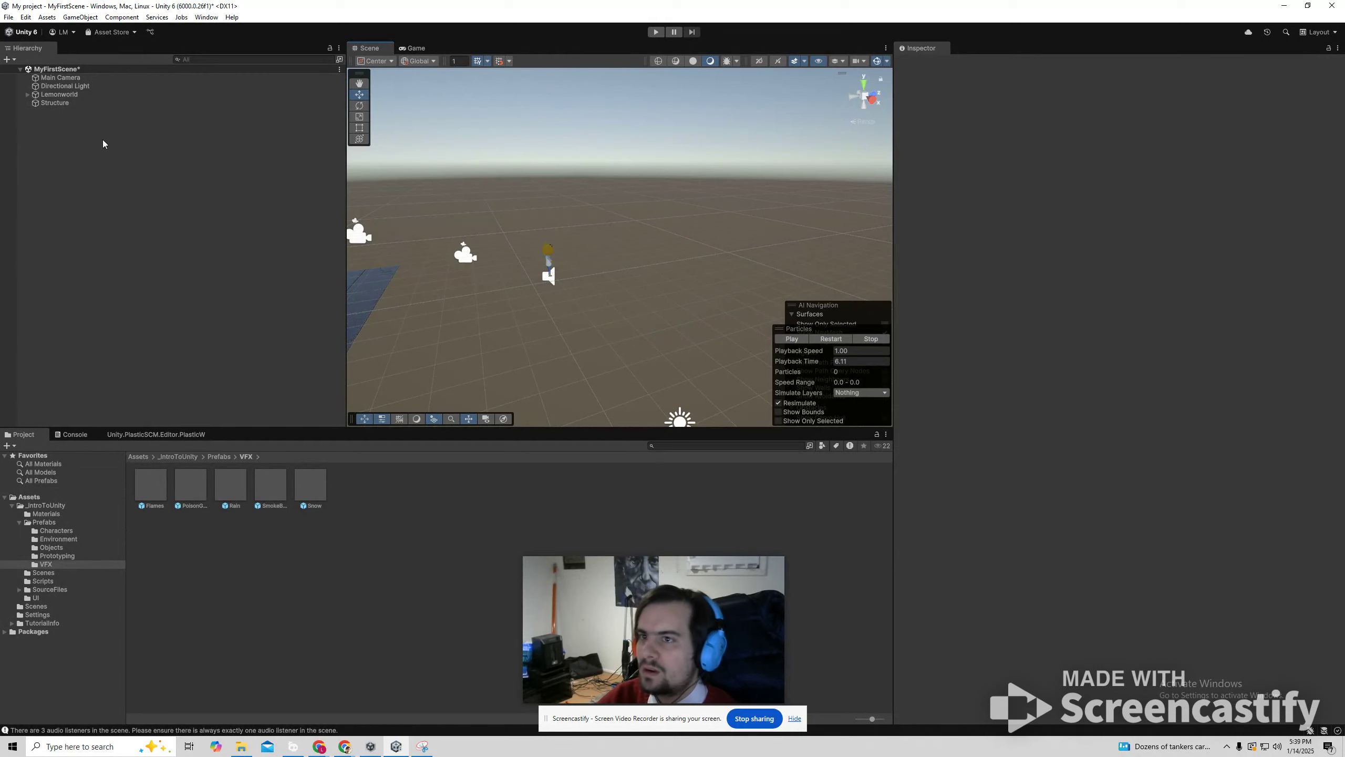
# Delete the emptied Structure object from the scene hierarchy.
pyautogui.rightClick(61, 126)
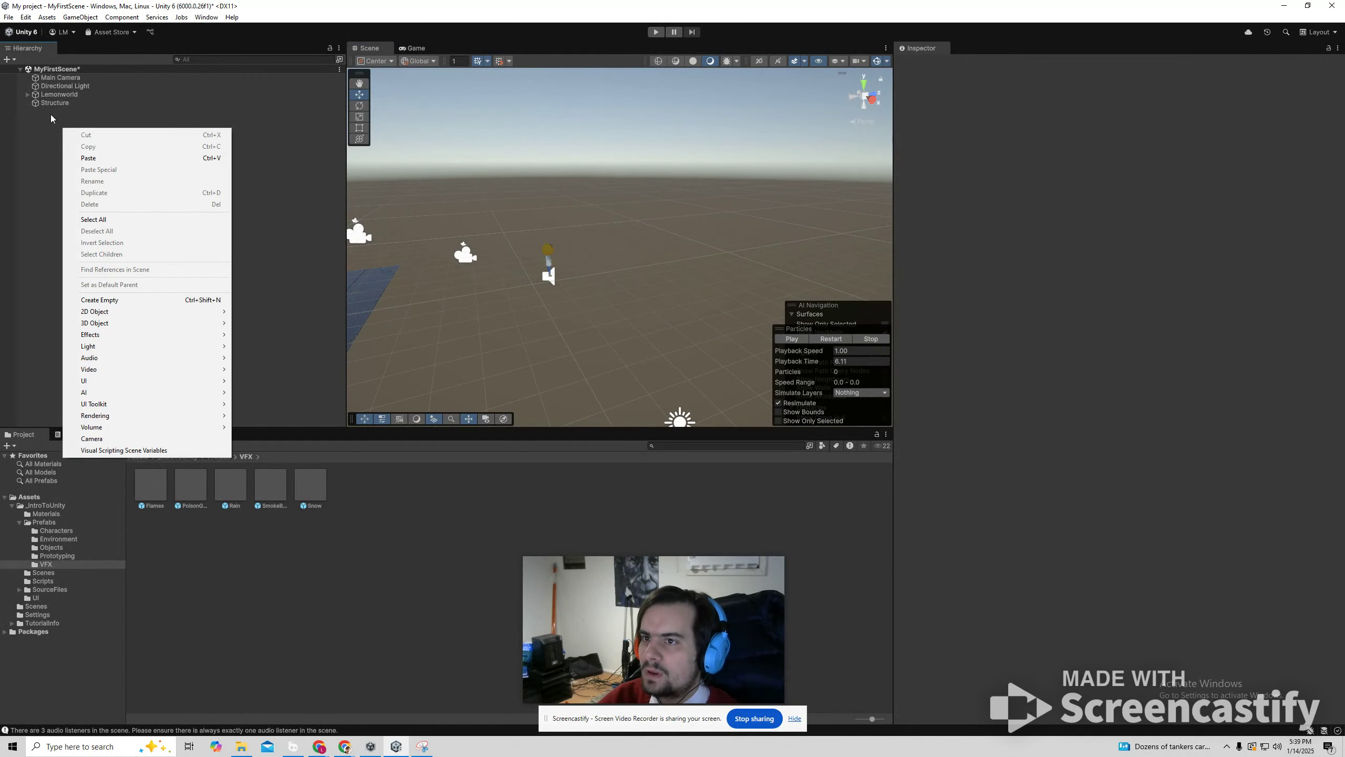
pyautogui.click(55, 104)
pyautogui.press('Delete')
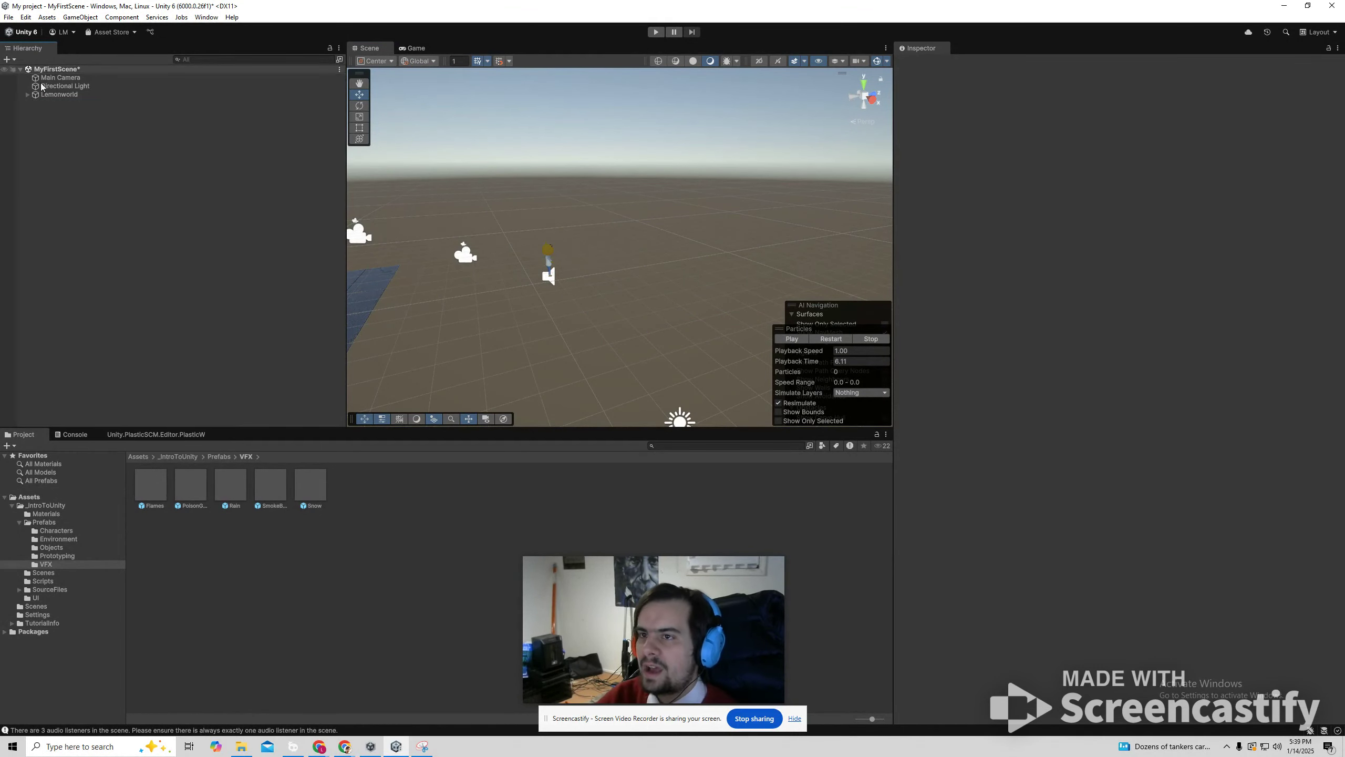
# Create an empty GameObject at the scene's root level and name it Structure.
pyautogui.rightClick(72, 196)
pyautogui.moveTo(116, 395)
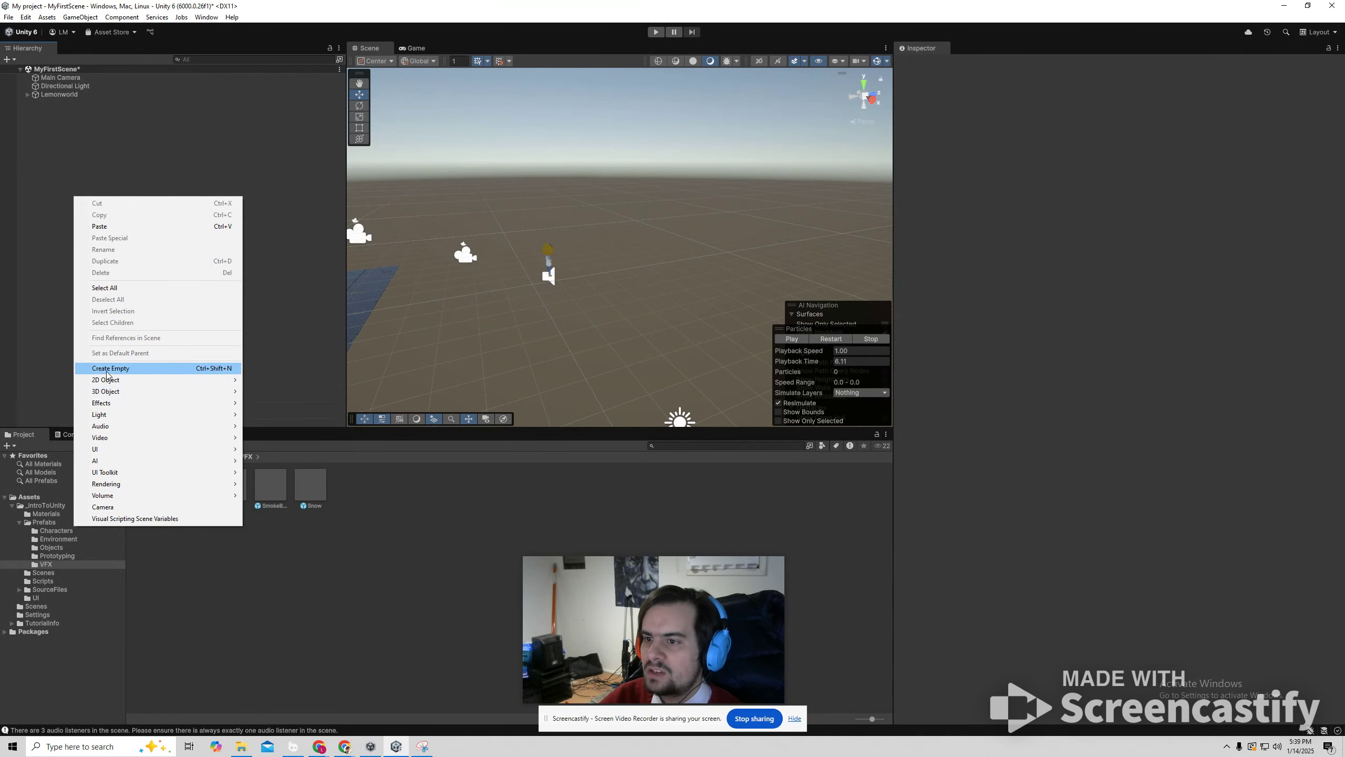
pyautogui.click(127, 369)
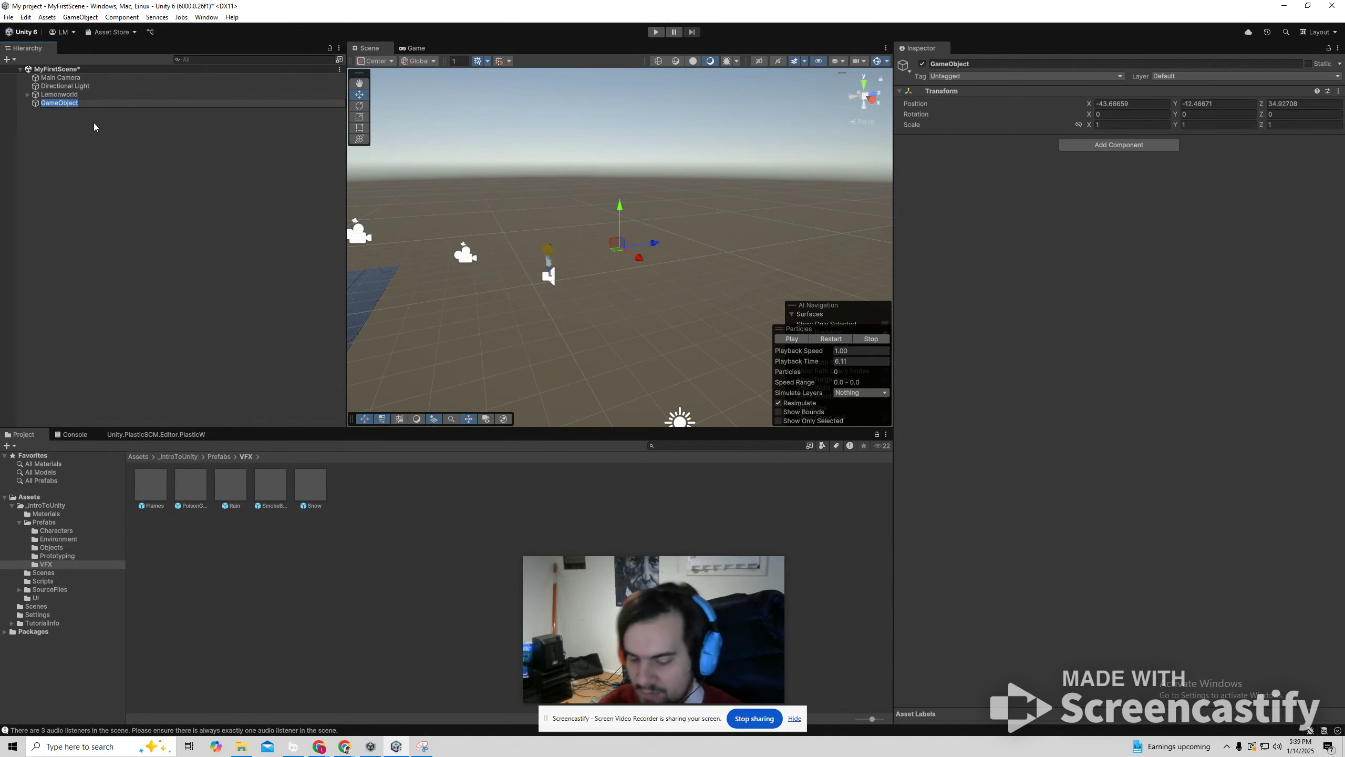
pyautogui.write('Structure')
pyautogui.press('Return')
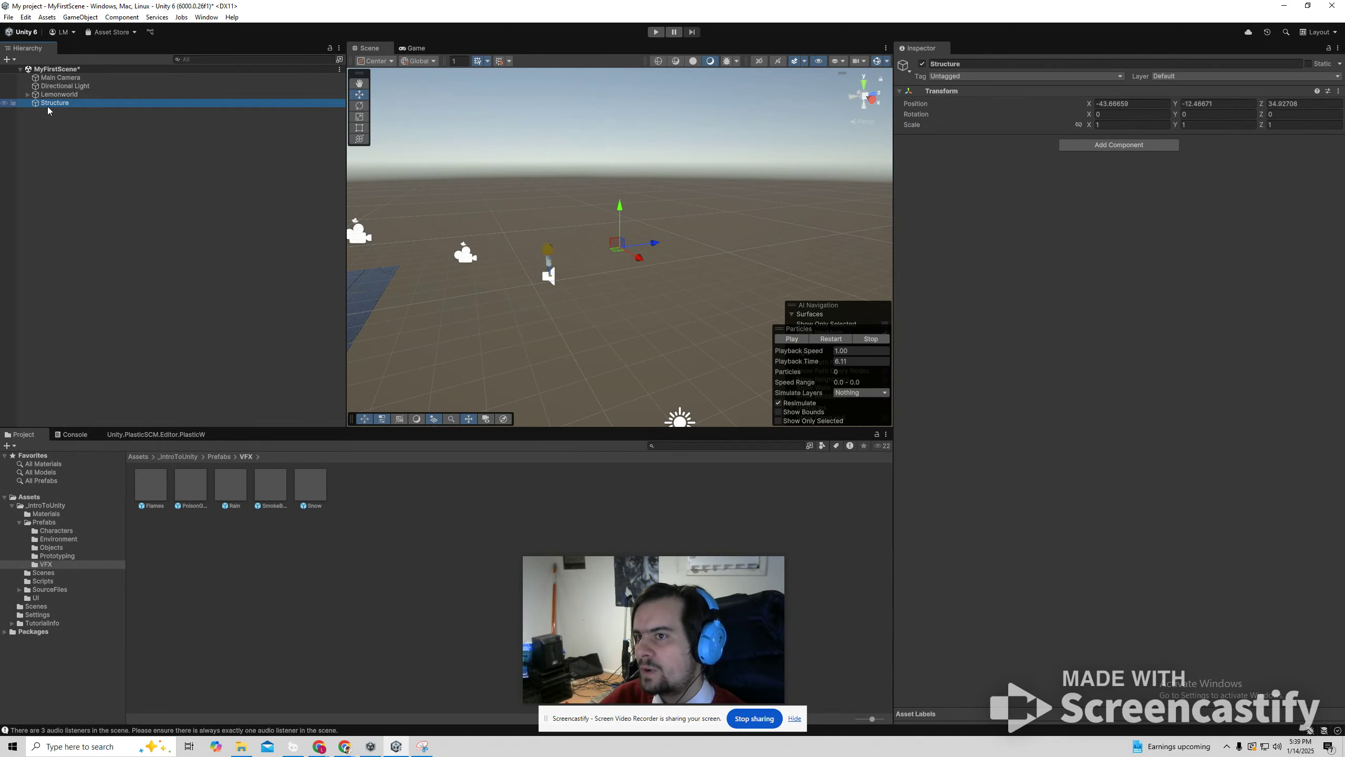
# Add a 3D plane as a child of Structure, move it freehand, and undo the last move.
pyautogui.click(27, 94)
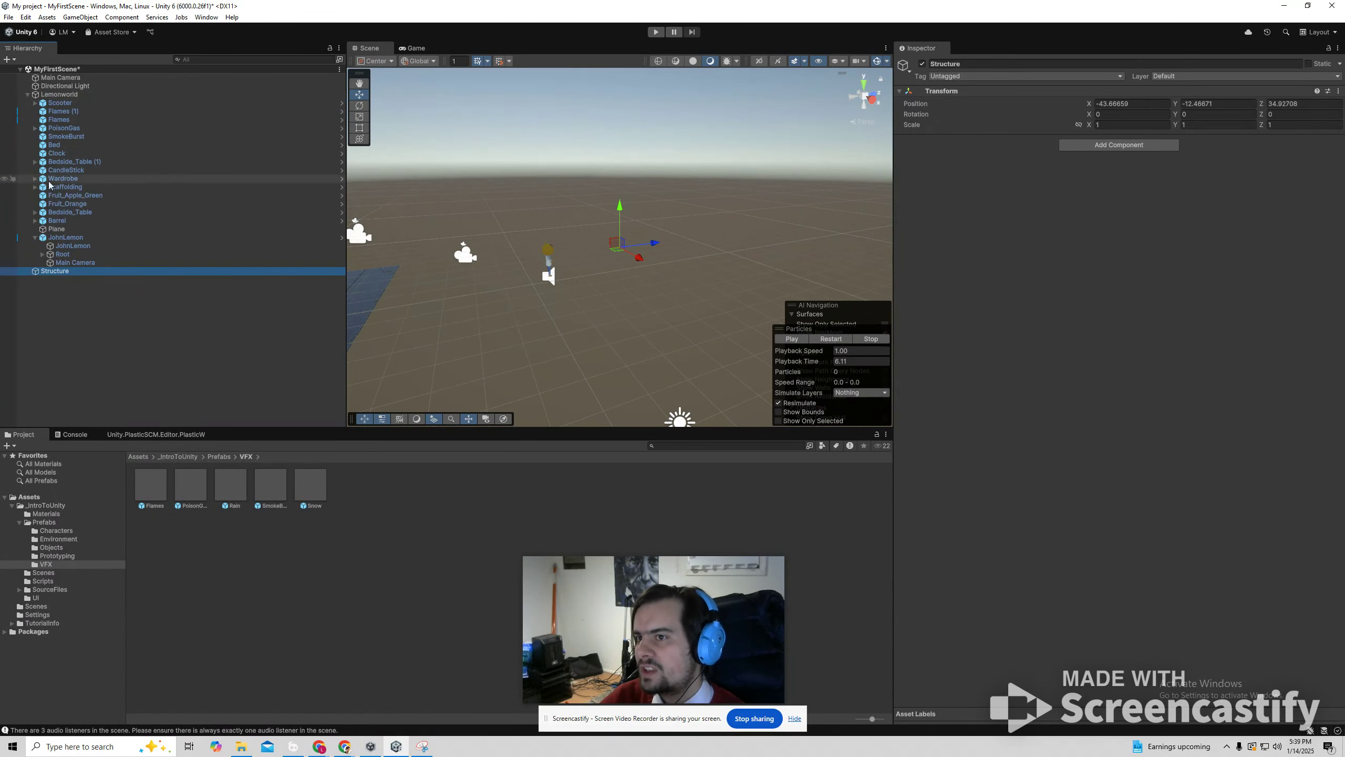
pyautogui.click(27, 94)
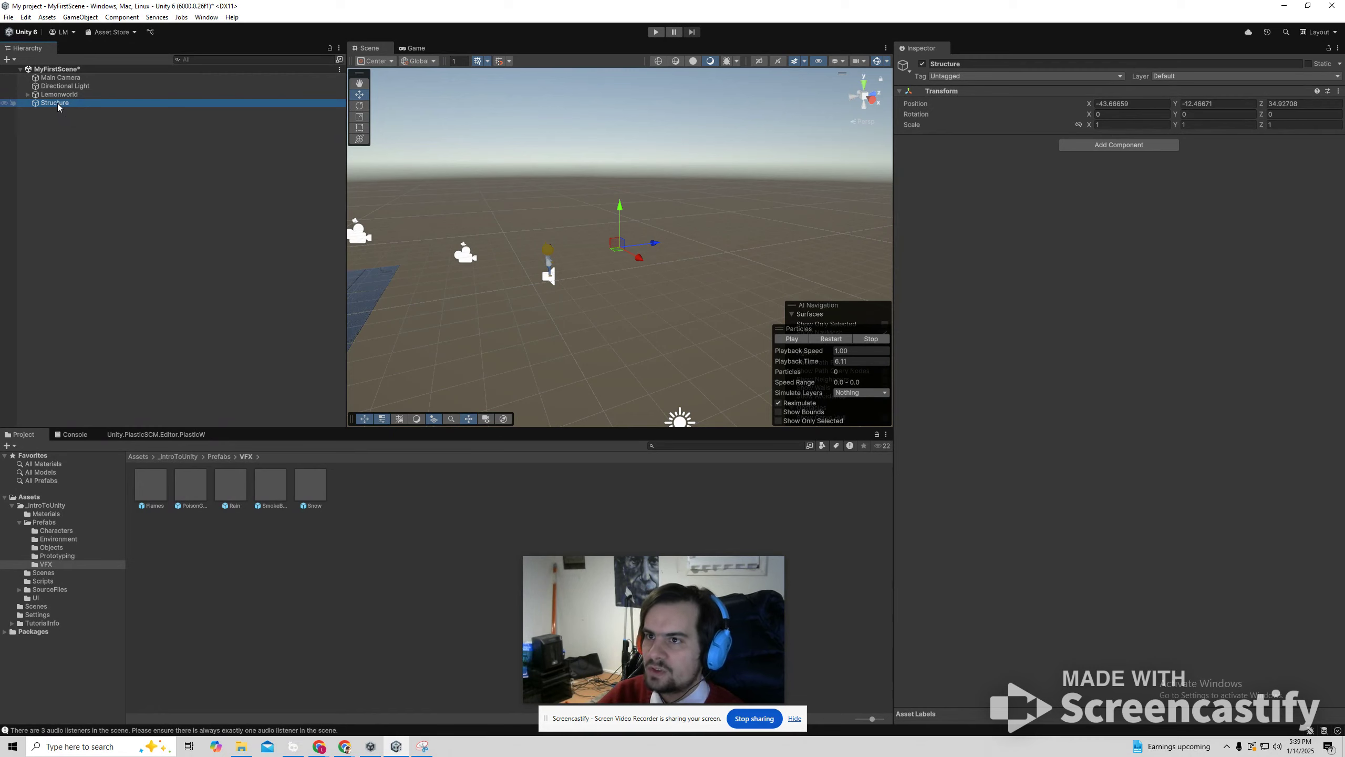
pyautogui.rightClick(58, 103)
pyautogui.moveTo(111, 325)
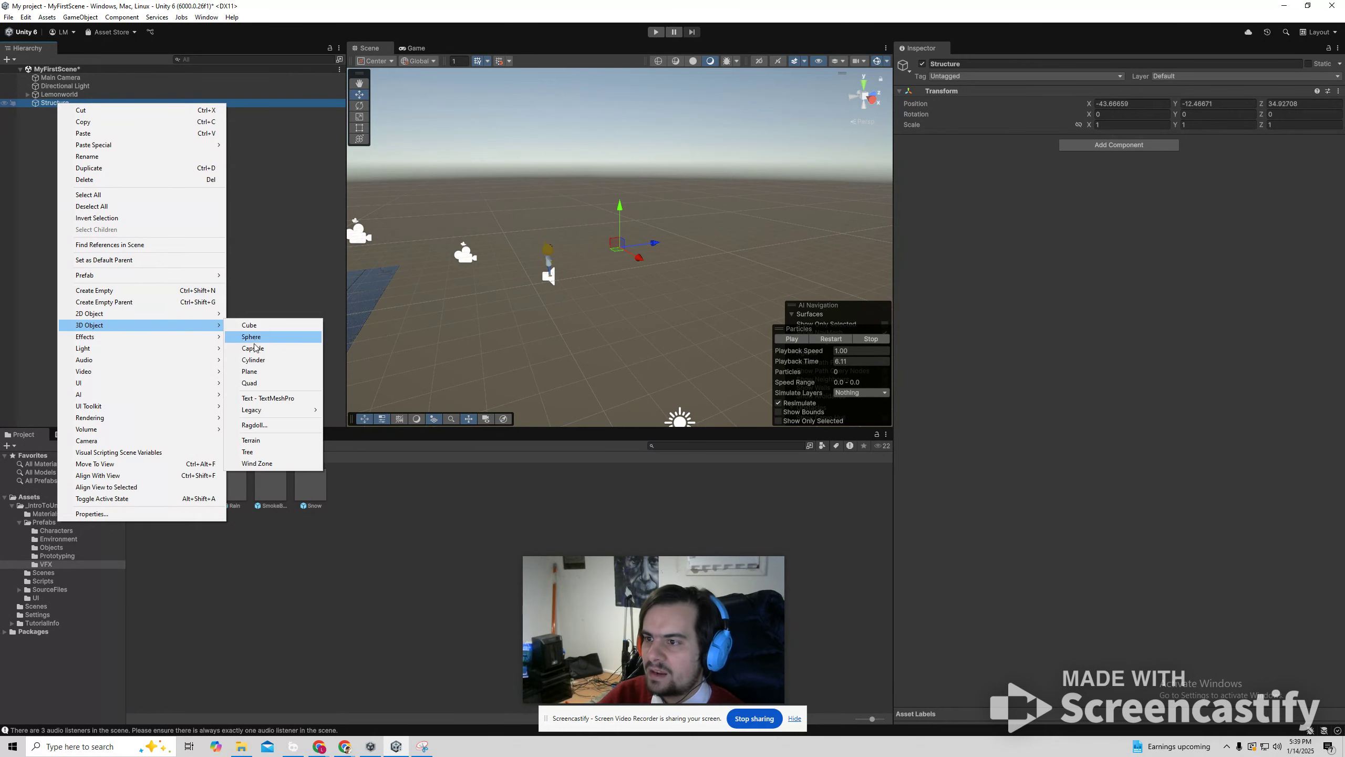
pyautogui.click(249, 372)
pyautogui.moveTo(615, 257); pyautogui.dragTo(786, 285)
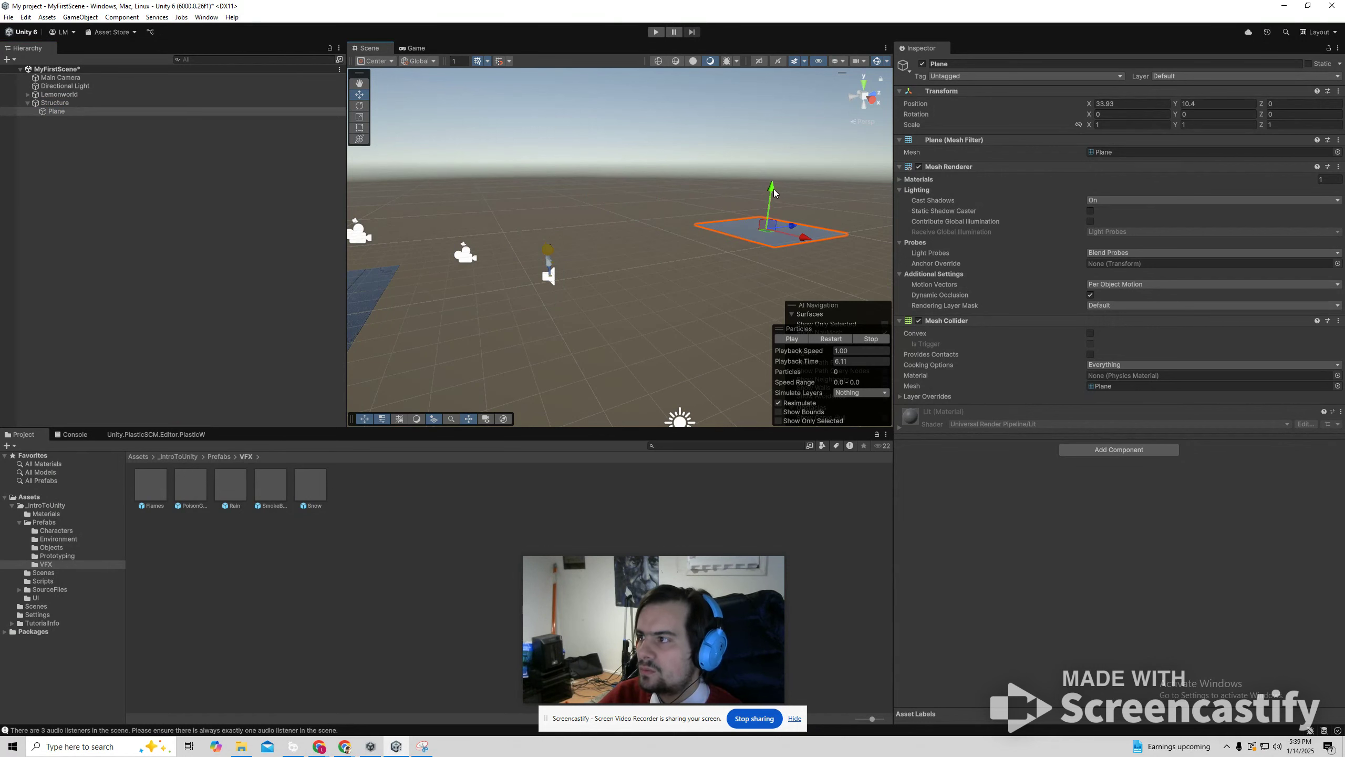
pyautogui.hotkey('ctrl', 'z')
# Set the Structure object's X, Y and Z position to 0.
pyautogui.click(60, 103)
pyautogui.click(1129, 105)
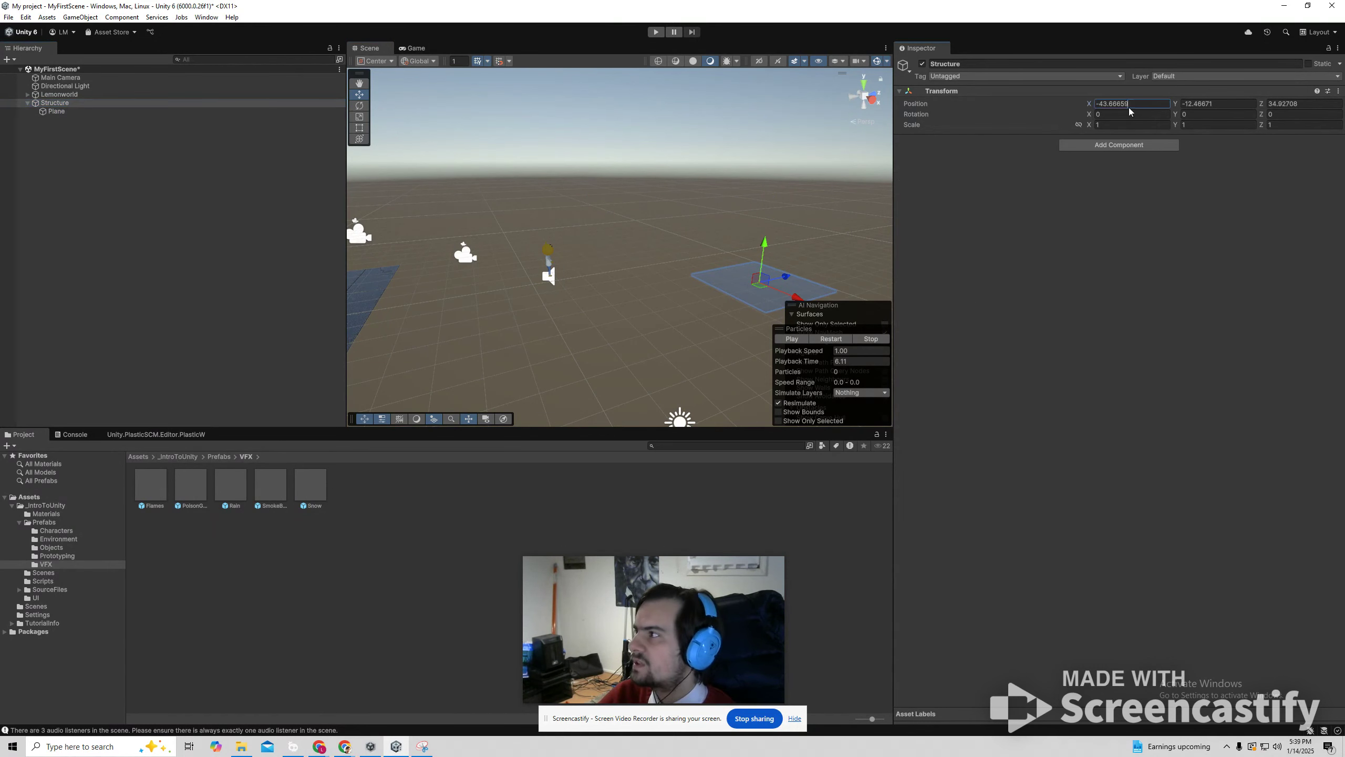
pyautogui.write('0')
pyautogui.click(1213, 104)
pyautogui.write('0')
pyautogui.click(1294, 106)
pyautogui.scroll(-5, 831, 231)
pyautogui.click(64, 104)
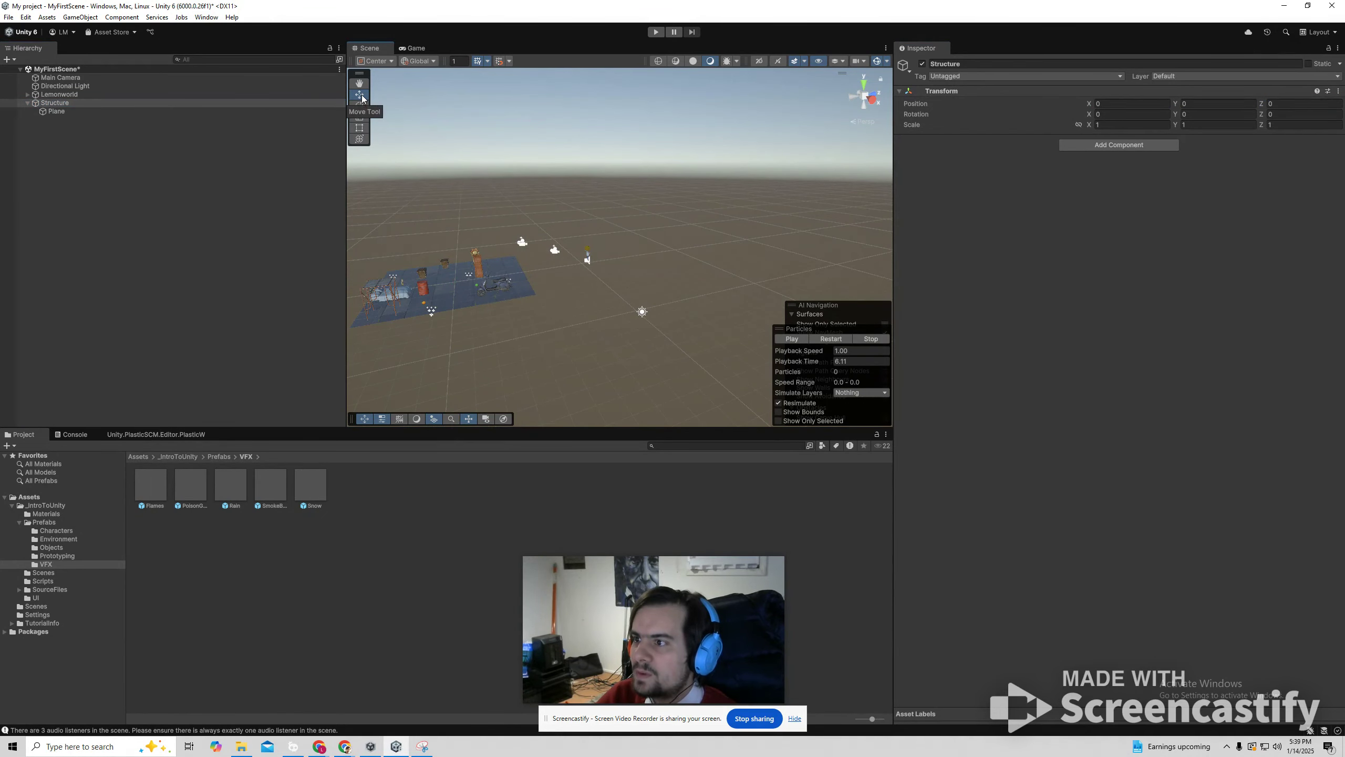
# Set the Structure object's Z position to 10.
pyautogui.click(1120, 104)
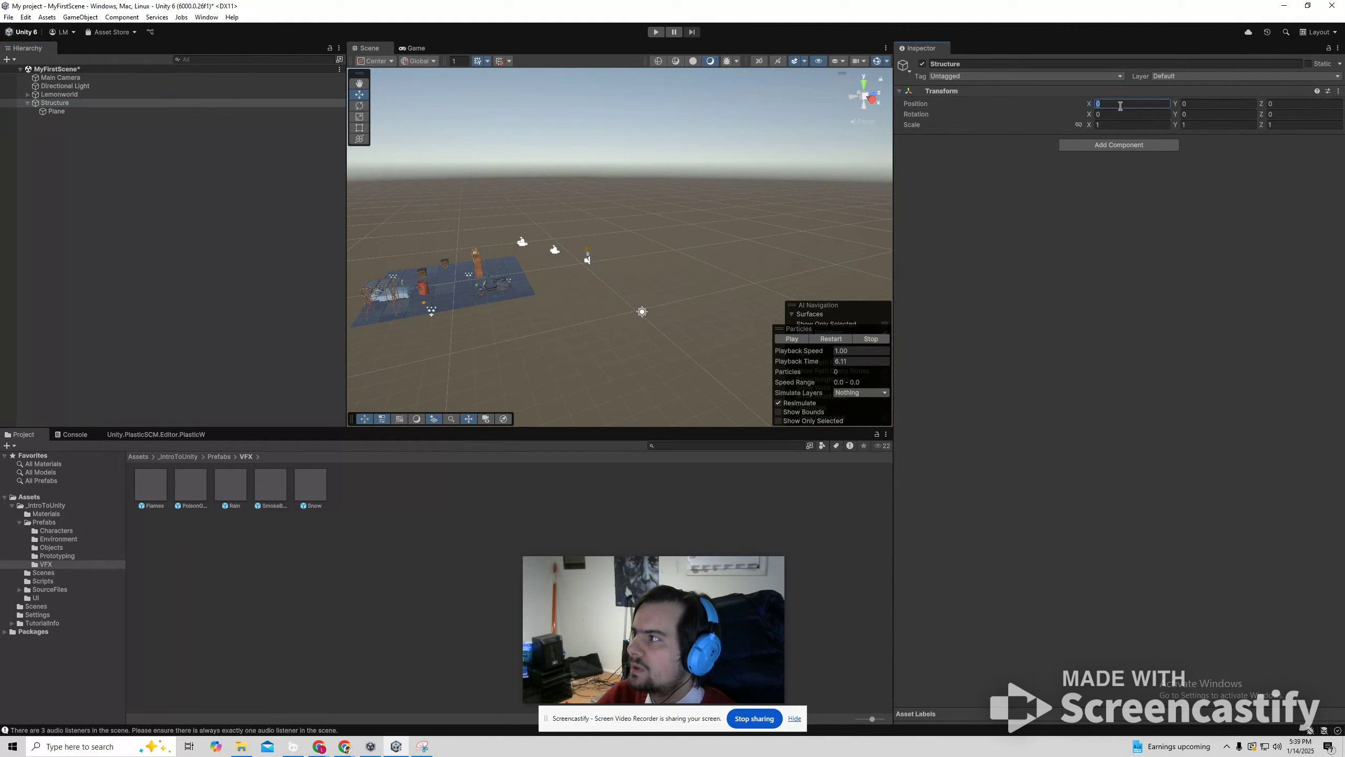
pyautogui.click(108, 78)
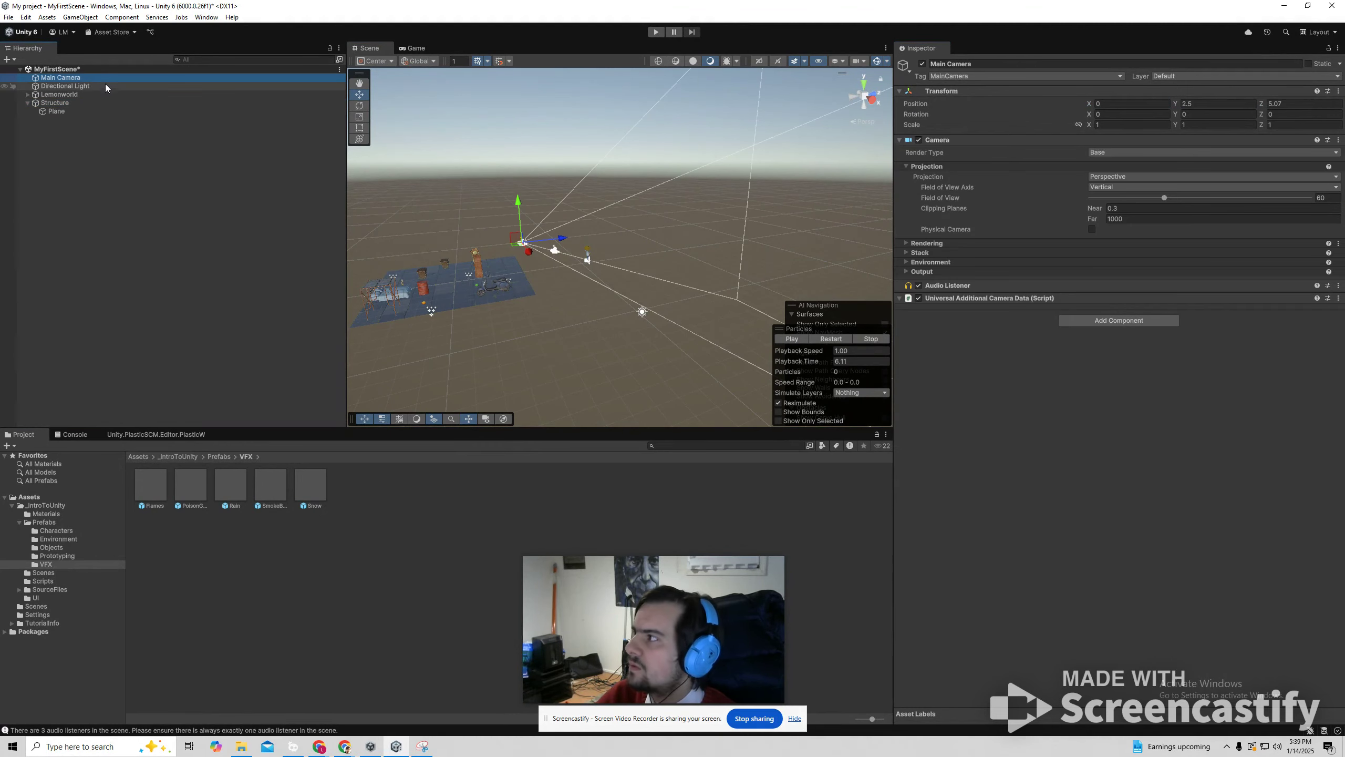
pyautogui.click(55, 103)
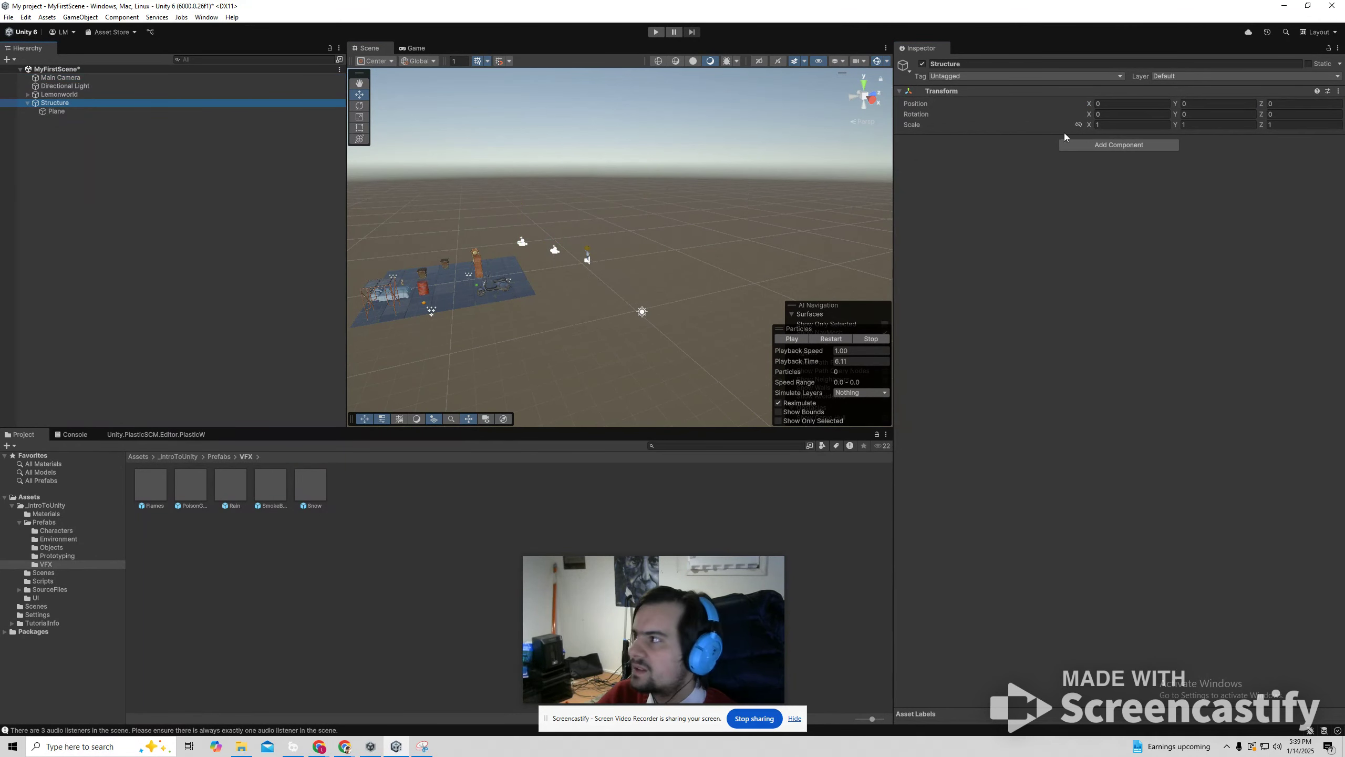
pyautogui.click(1287, 105)
pyautogui.write('10')
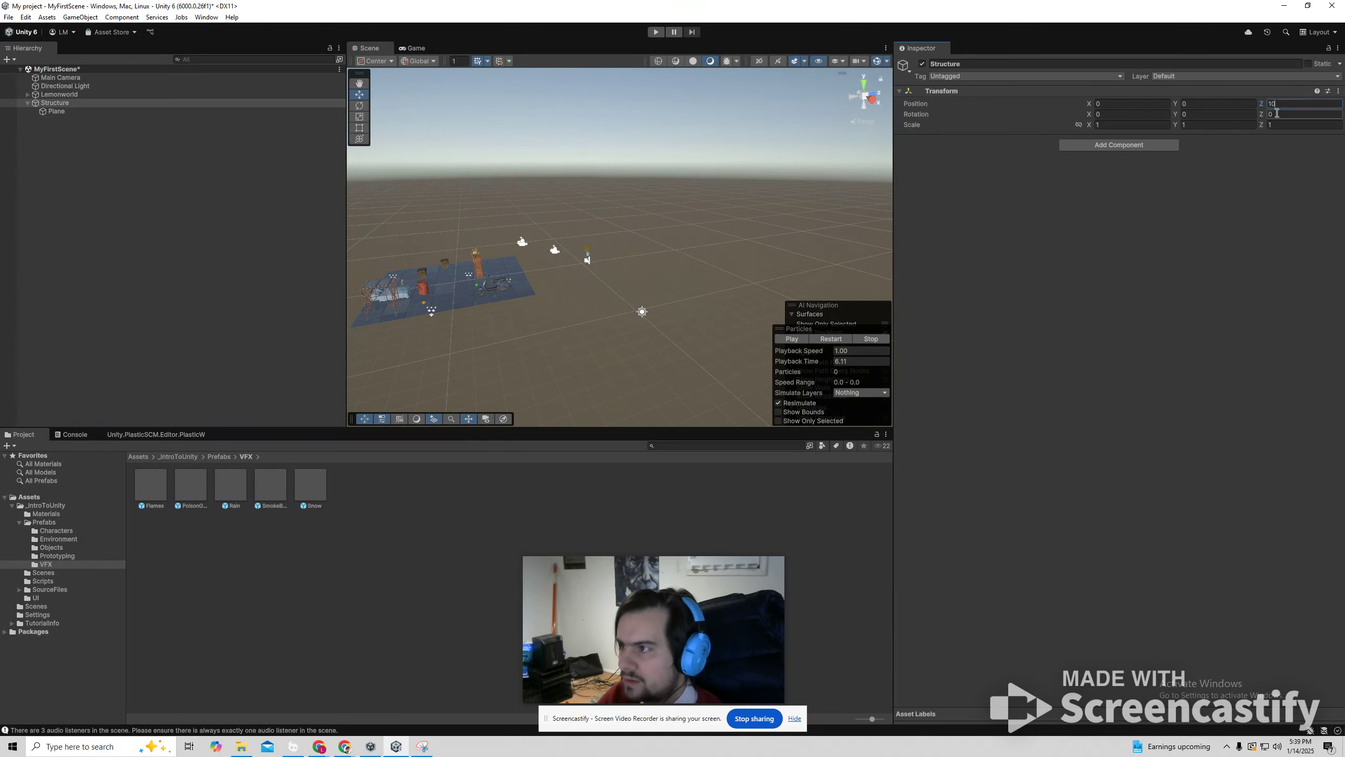
# Set the child plane's X and Y position to 0.
pyautogui.click(68, 112)
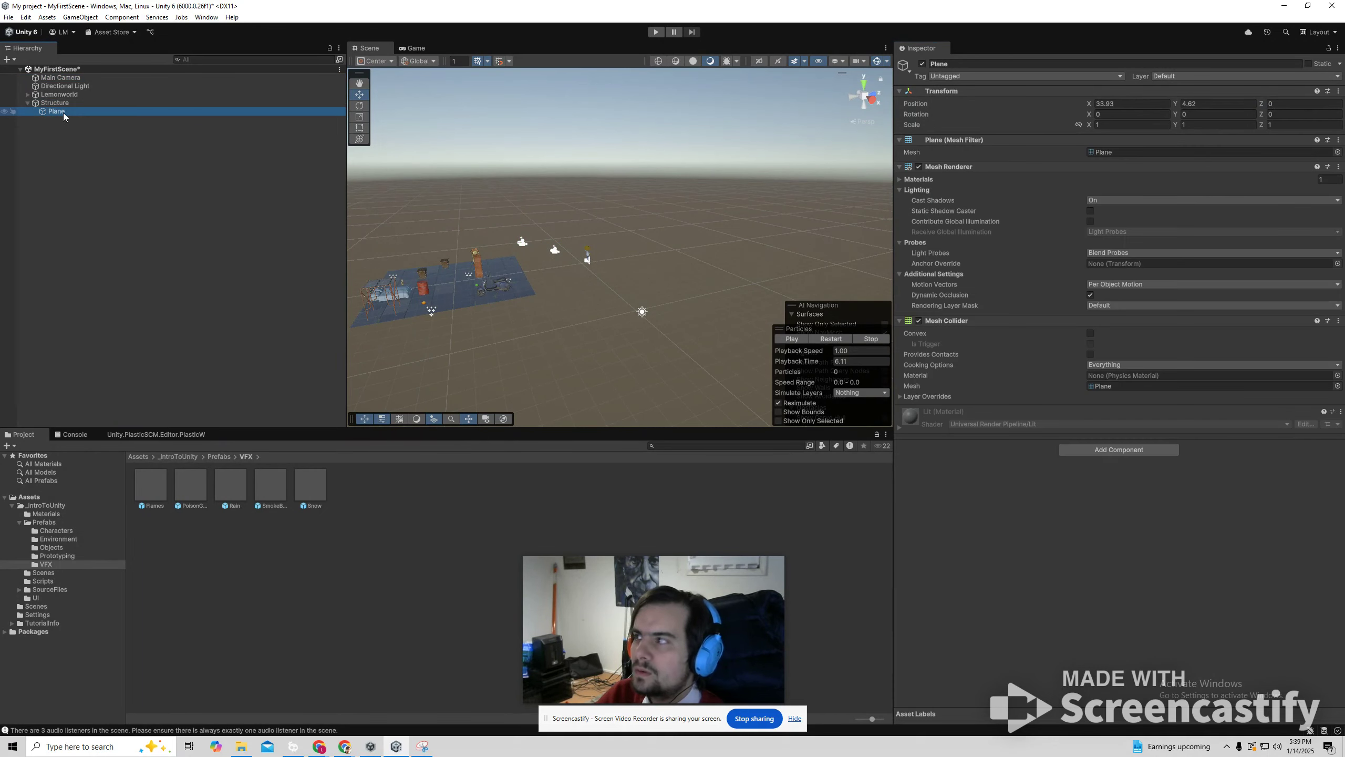
pyautogui.click(1151, 106)
pyautogui.write('0')
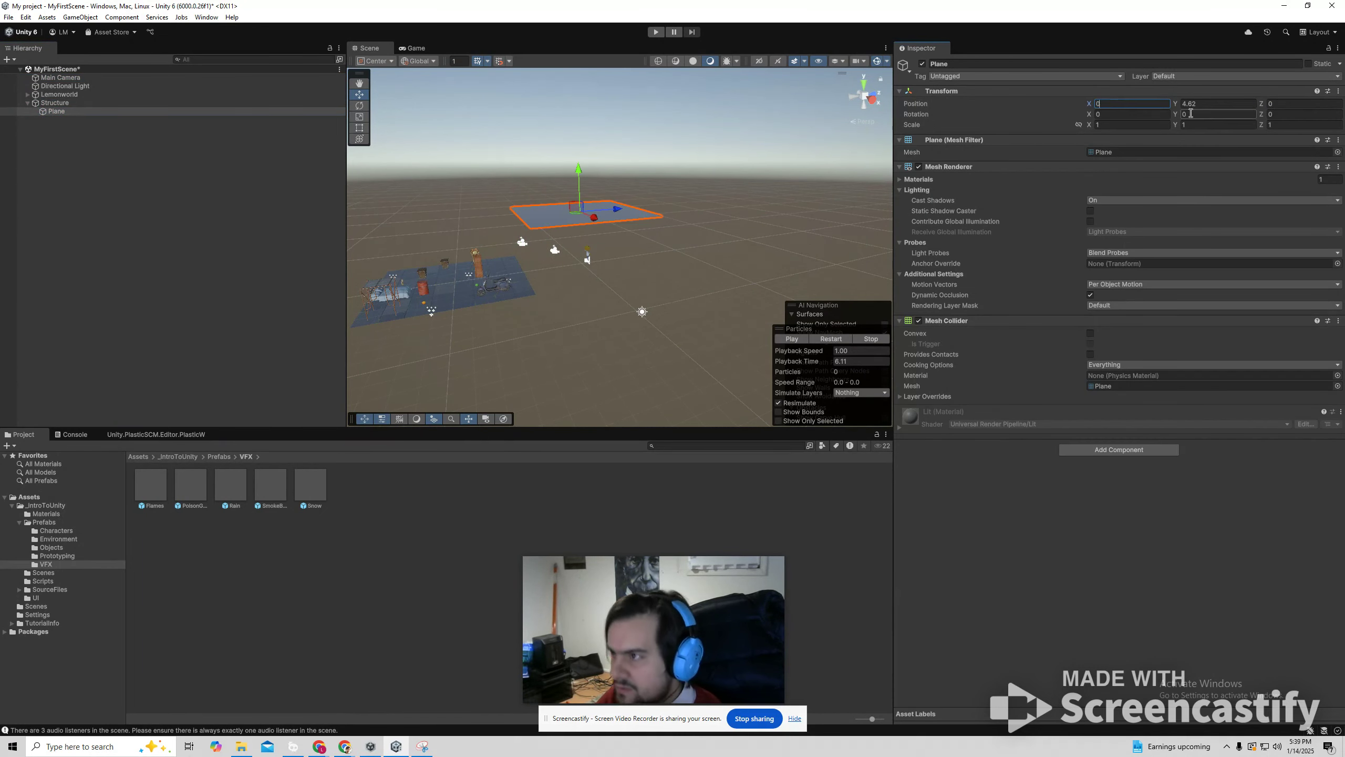
pyautogui.press('Tab')
pyautogui.write('0')
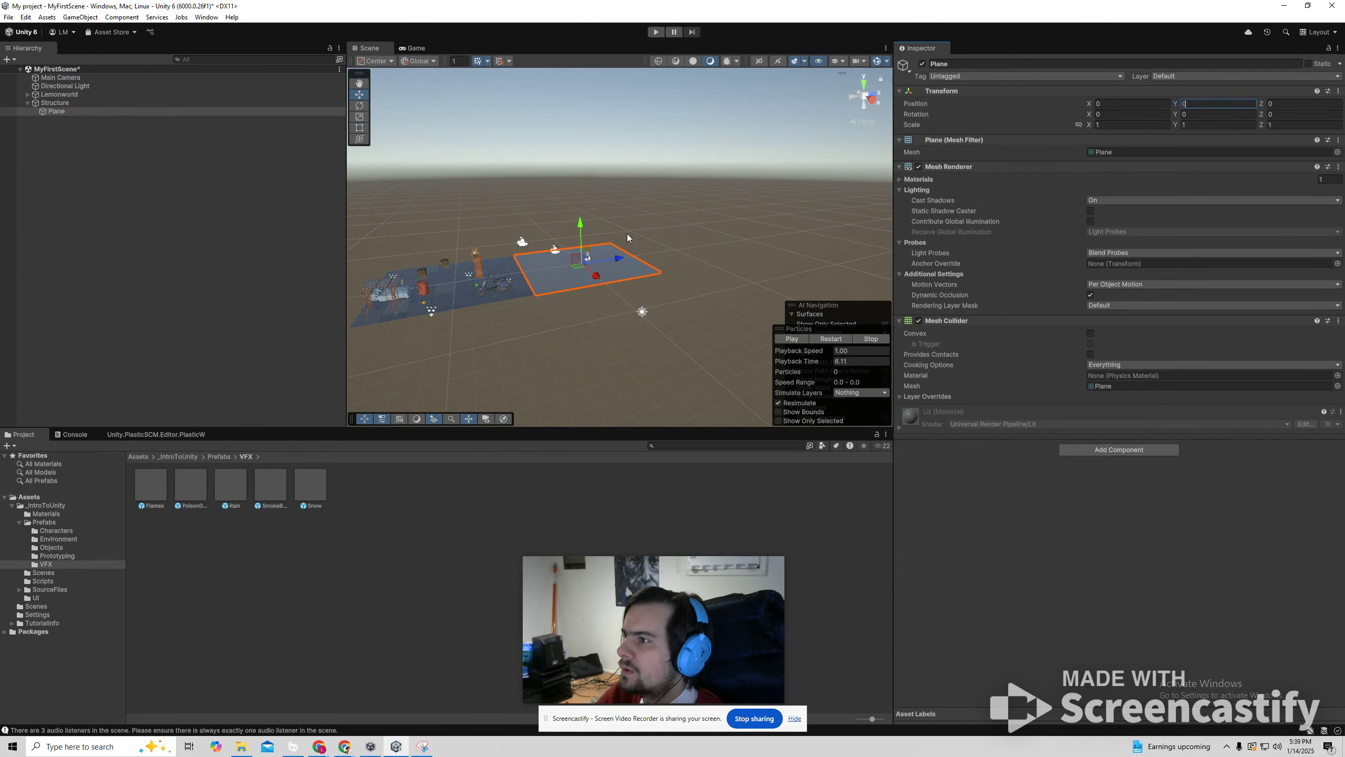
# Set the Structure object's Z position to 20 and clear the selection.
pyautogui.click(58, 103)
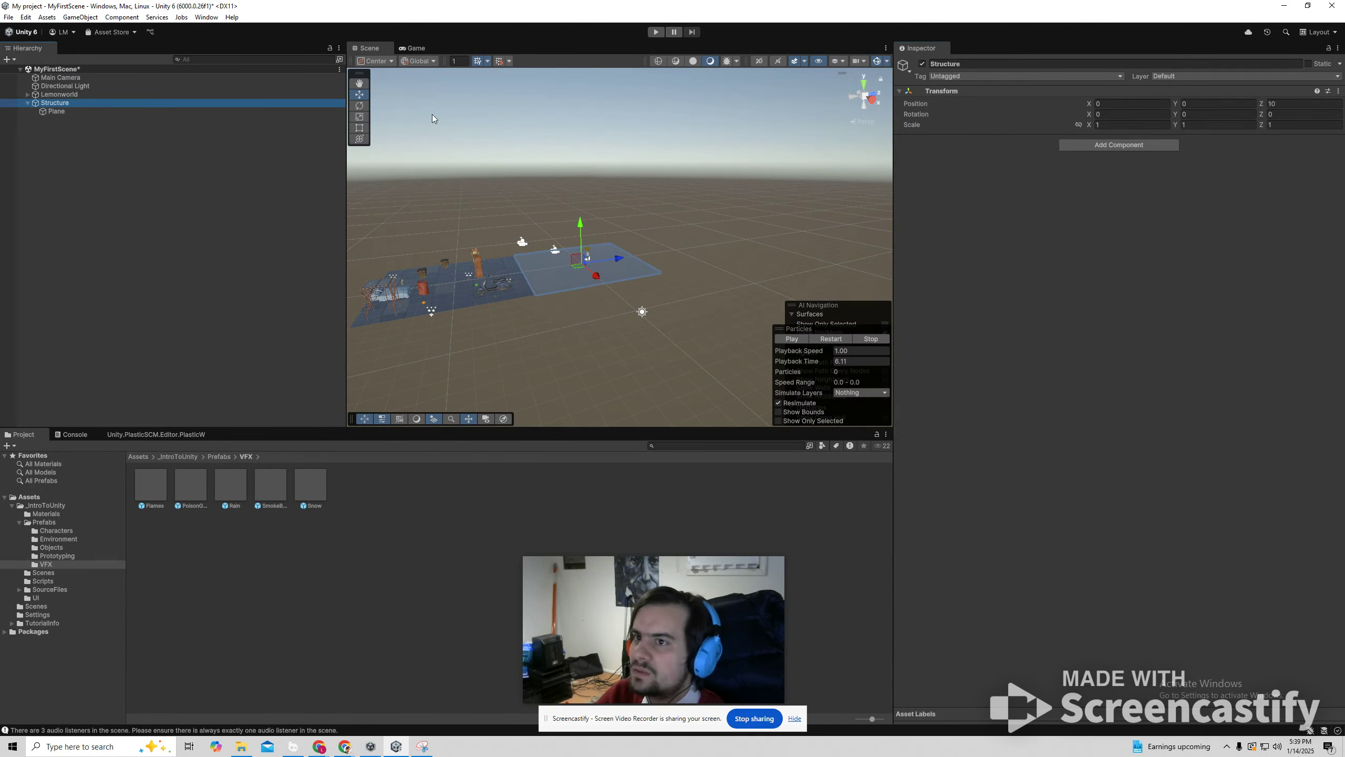
pyautogui.click(1303, 104)
pyautogui.write('20')
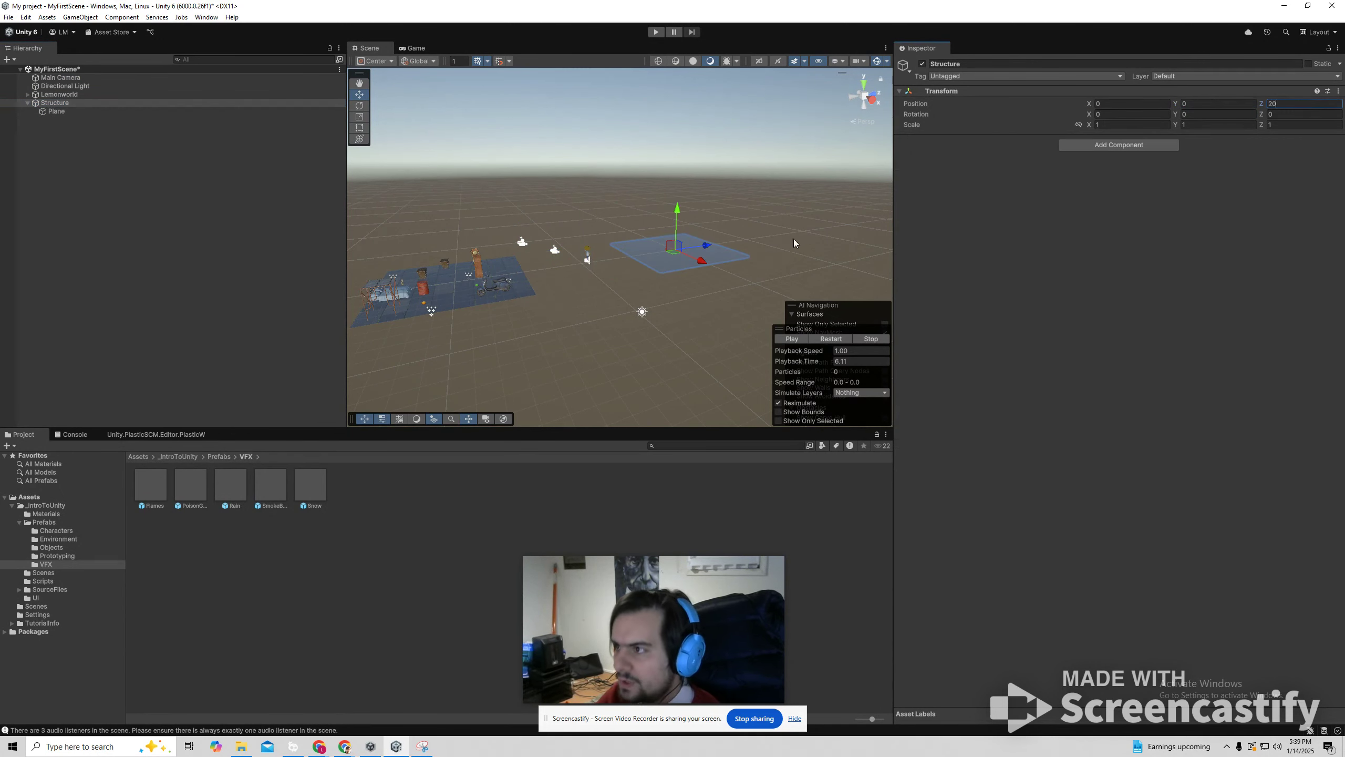
pyautogui.click(525, 222)
# Compare the position values of the Structure object with those of its child plane.
pyautogui.click(56, 103)
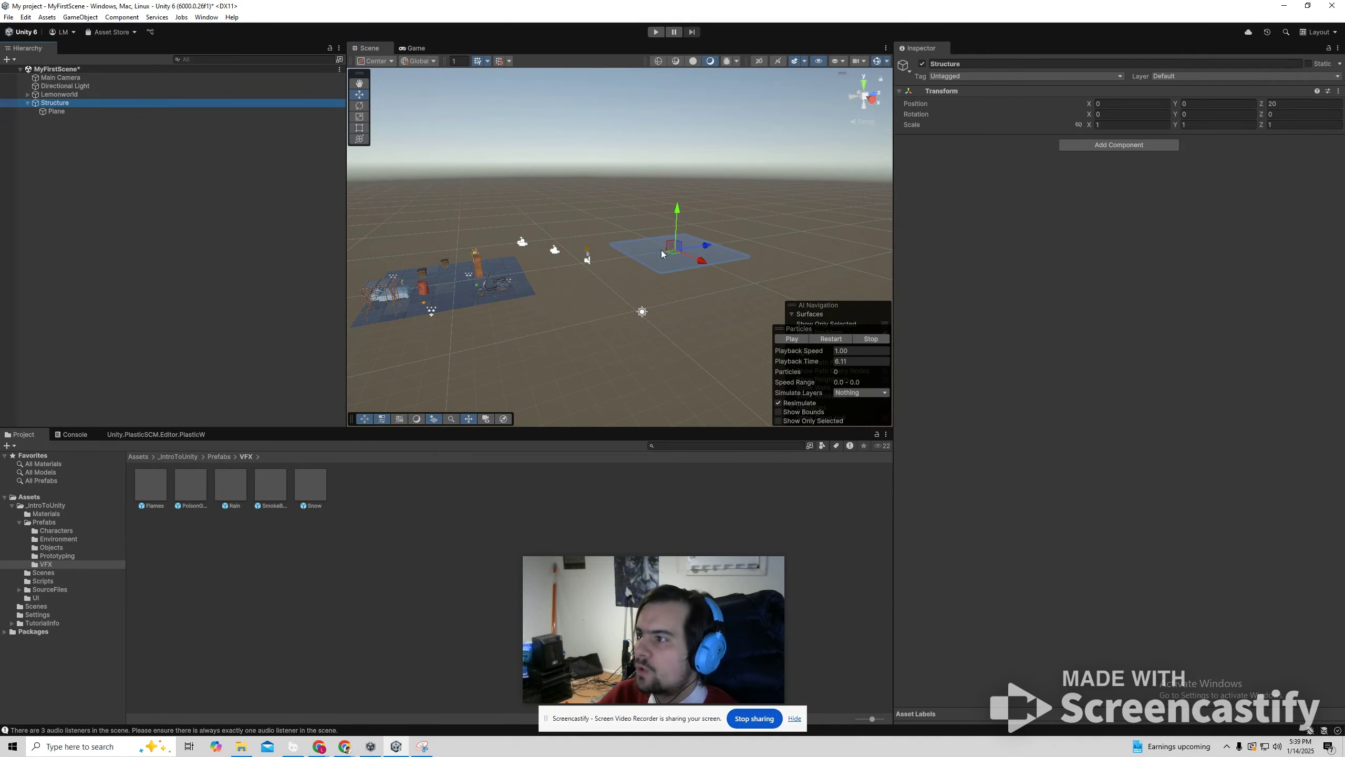
pyautogui.click(57, 111)
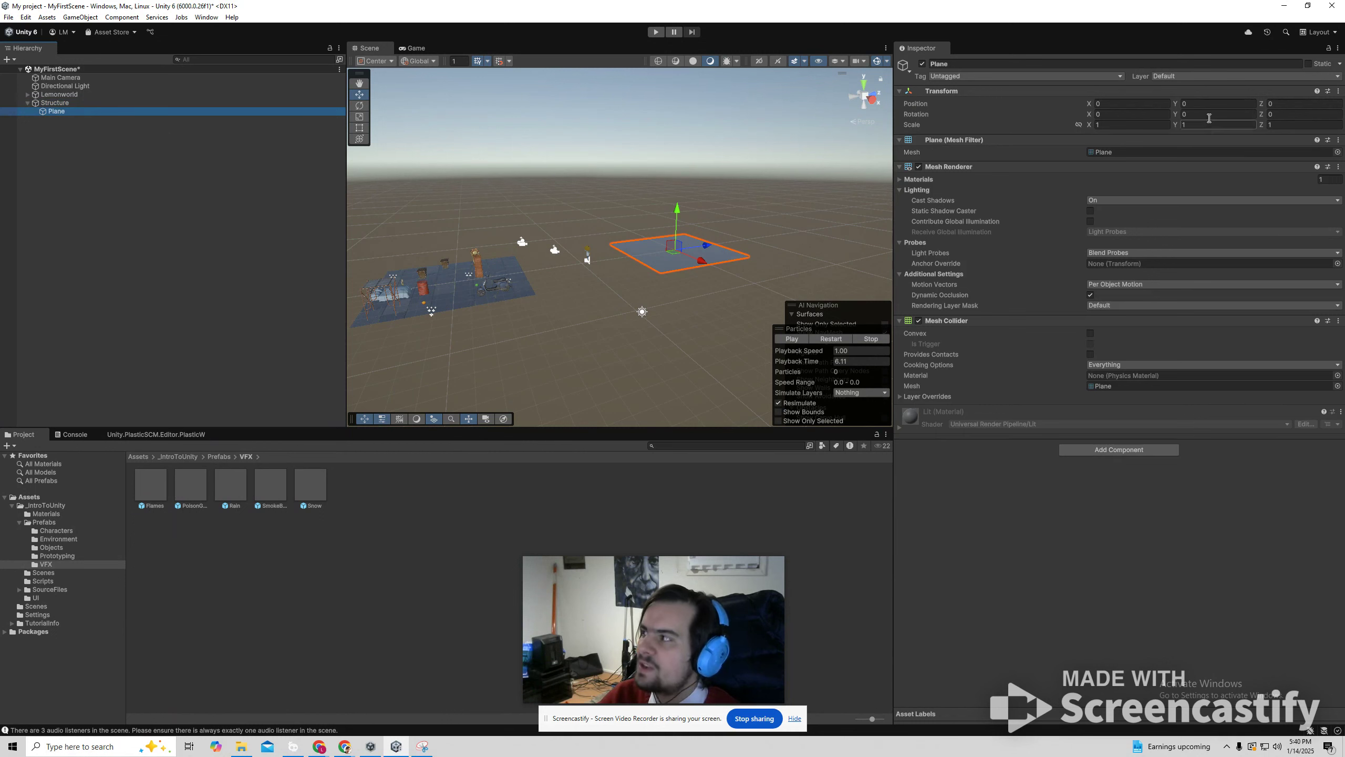
pyautogui.click(1133, 104)
pyautogui.press('Tab')
pyautogui.press('Tab')
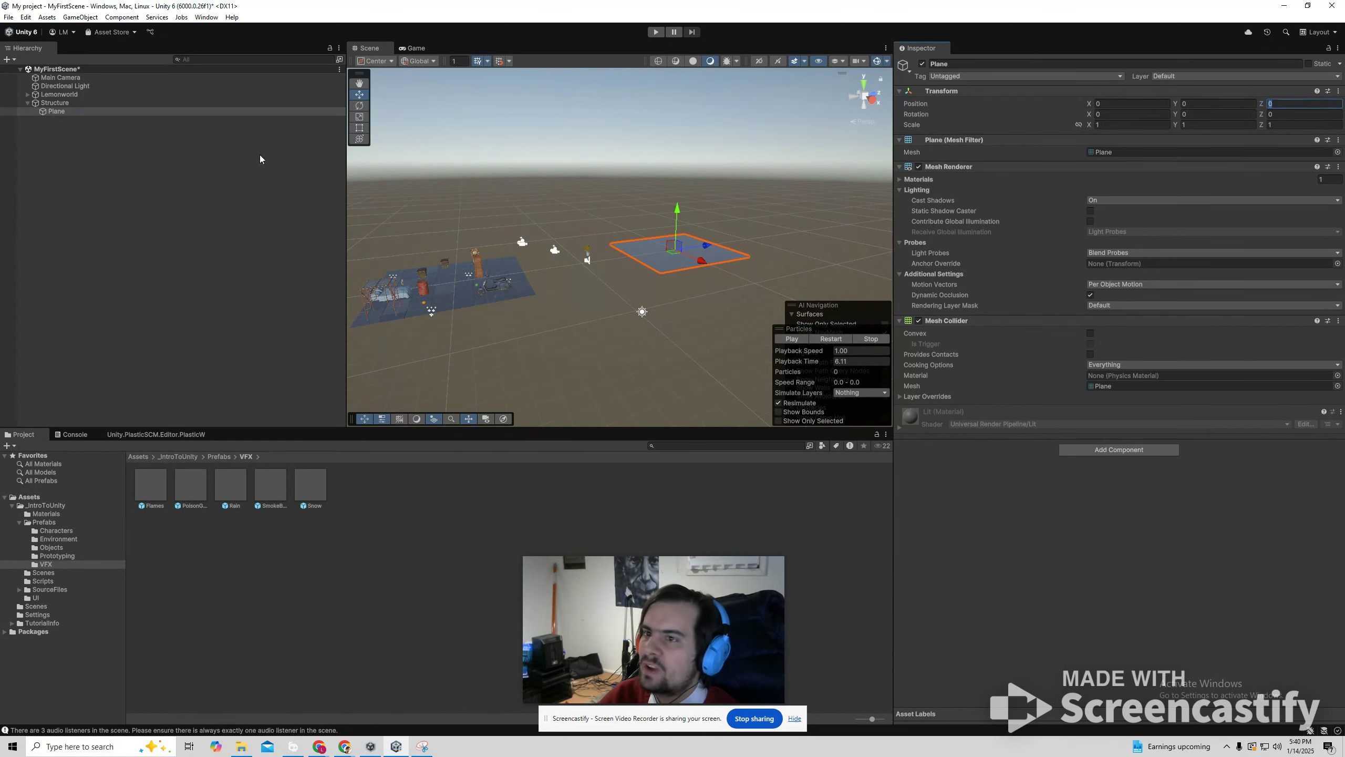
pyautogui.click(58, 104)
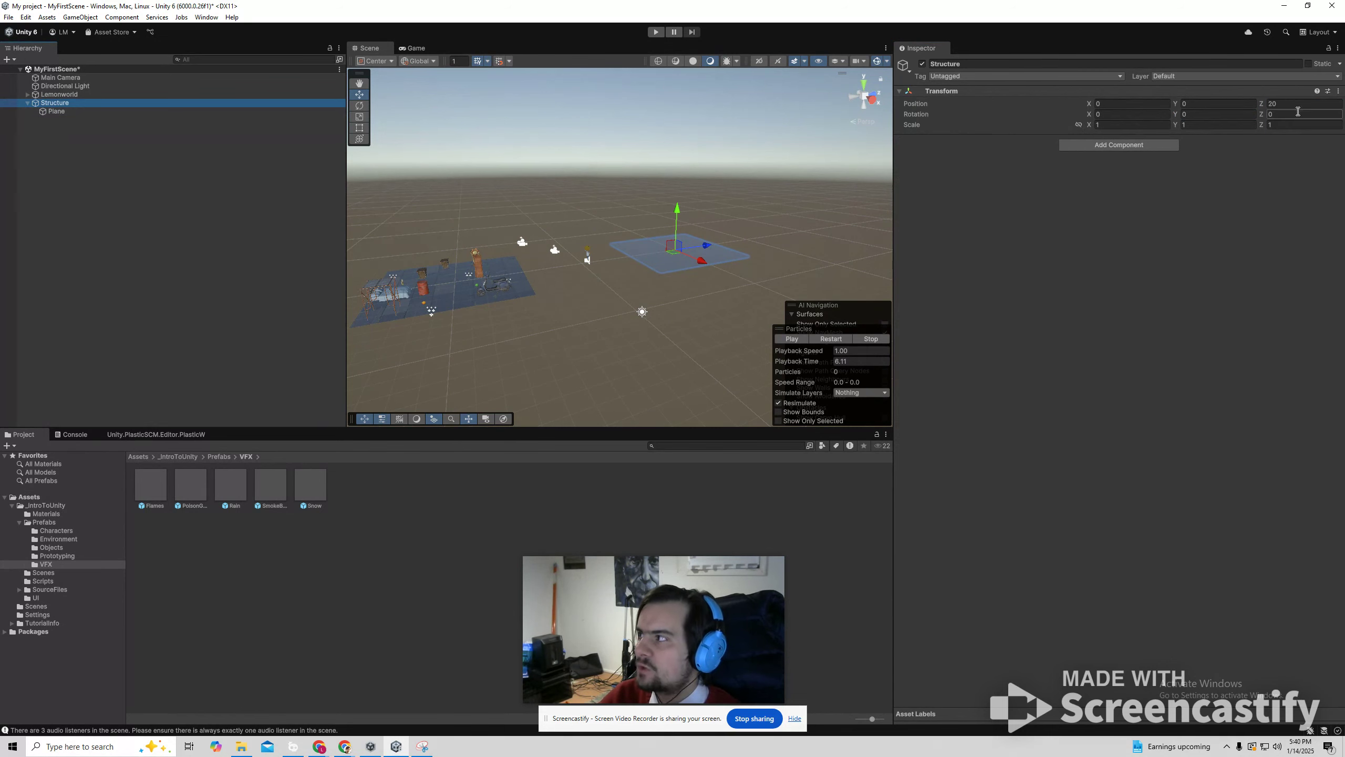
pyautogui.click(76, 113)
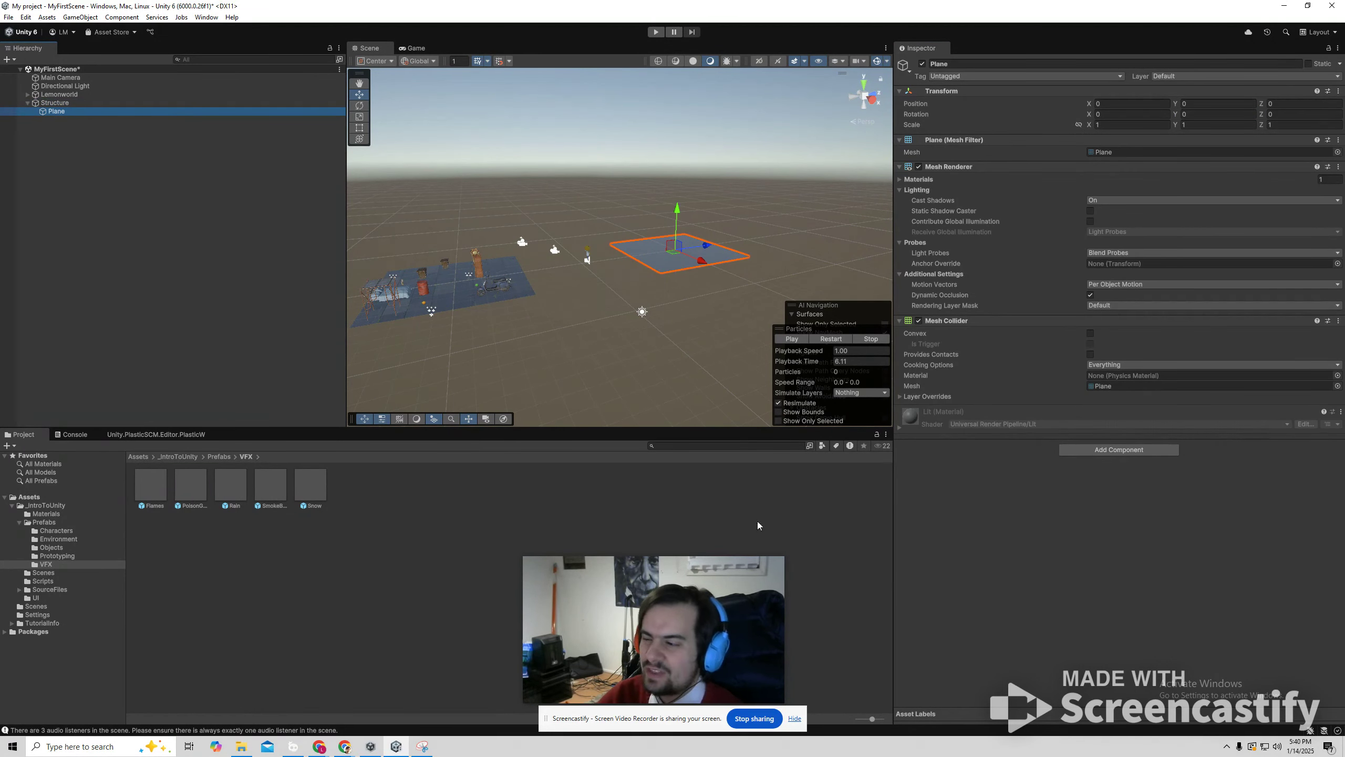
pyautogui.click(795, 718)
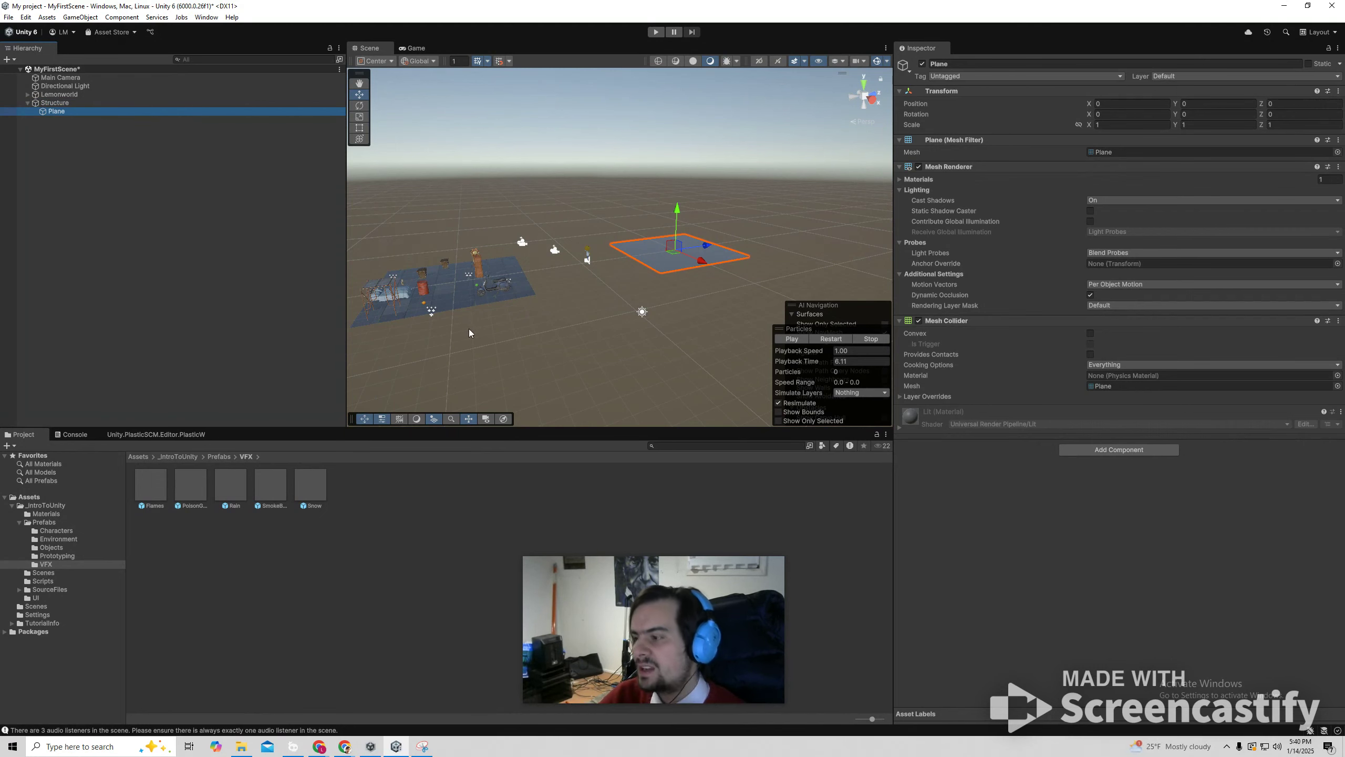
pyautogui.click(62, 104)
pyautogui.click(60, 114)
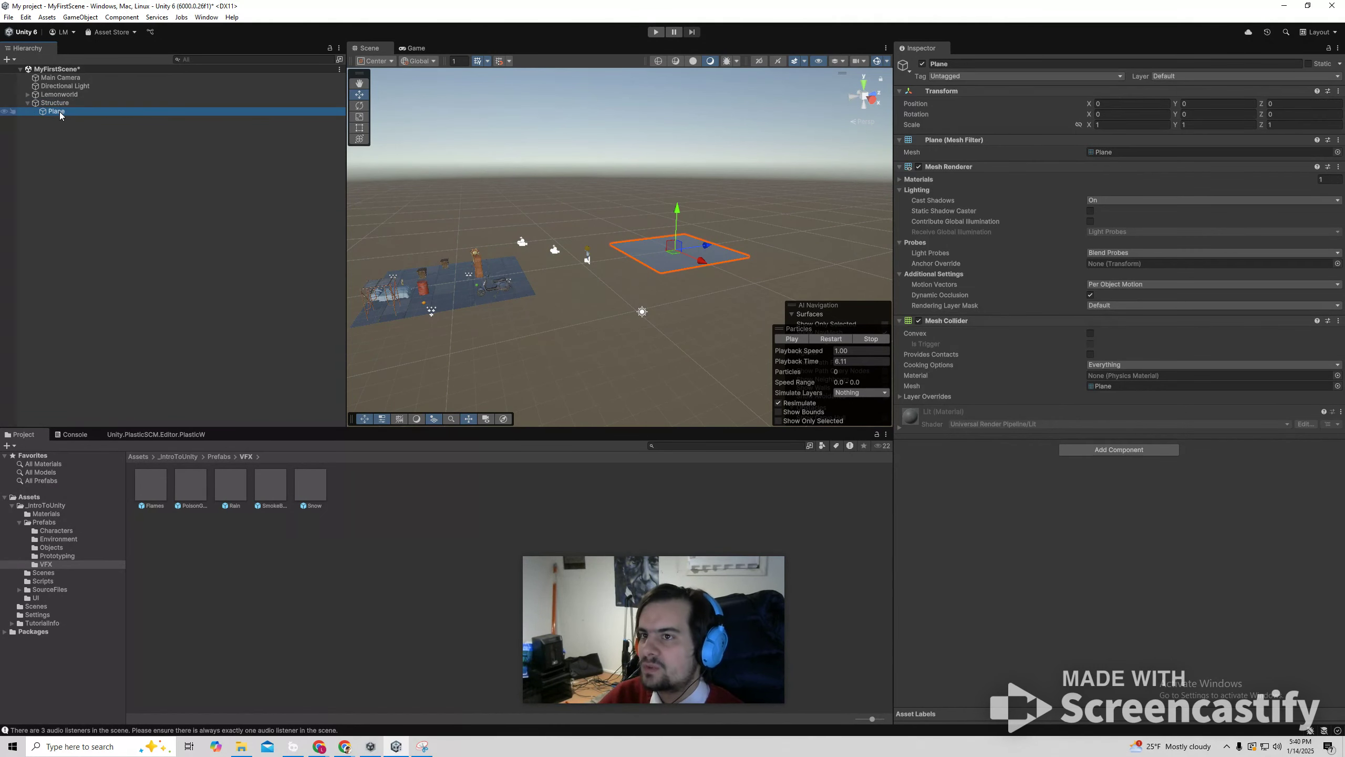
# Add a trial 3D cylinder as a child of the Structure object and delete it.
pyautogui.click(503, 184)
pyautogui.press('w')
pyautogui.moveTo(585, 210); pyautogui.dragTo(759, 234, button='right')
pyautogui.press('a')
pyautogui.press('s')
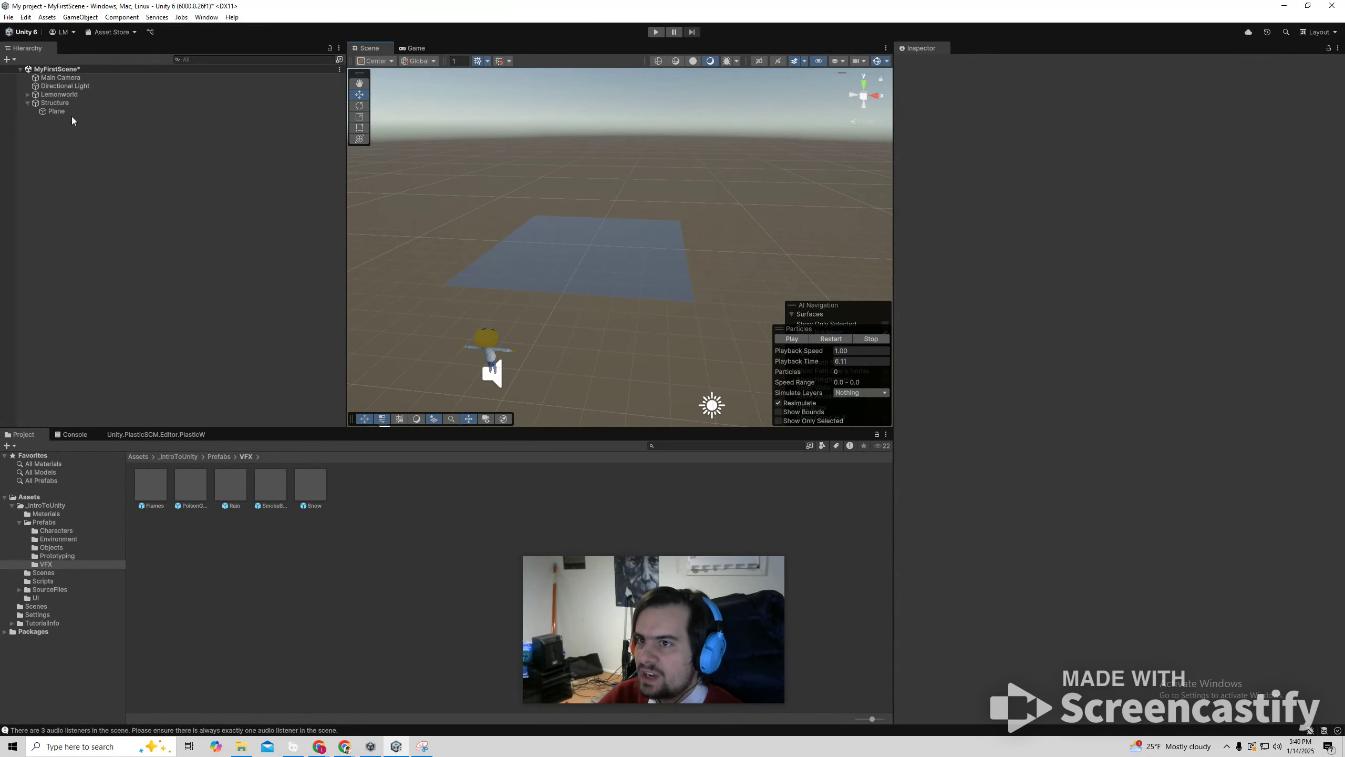
pyautogui.rightClick(57, 103)
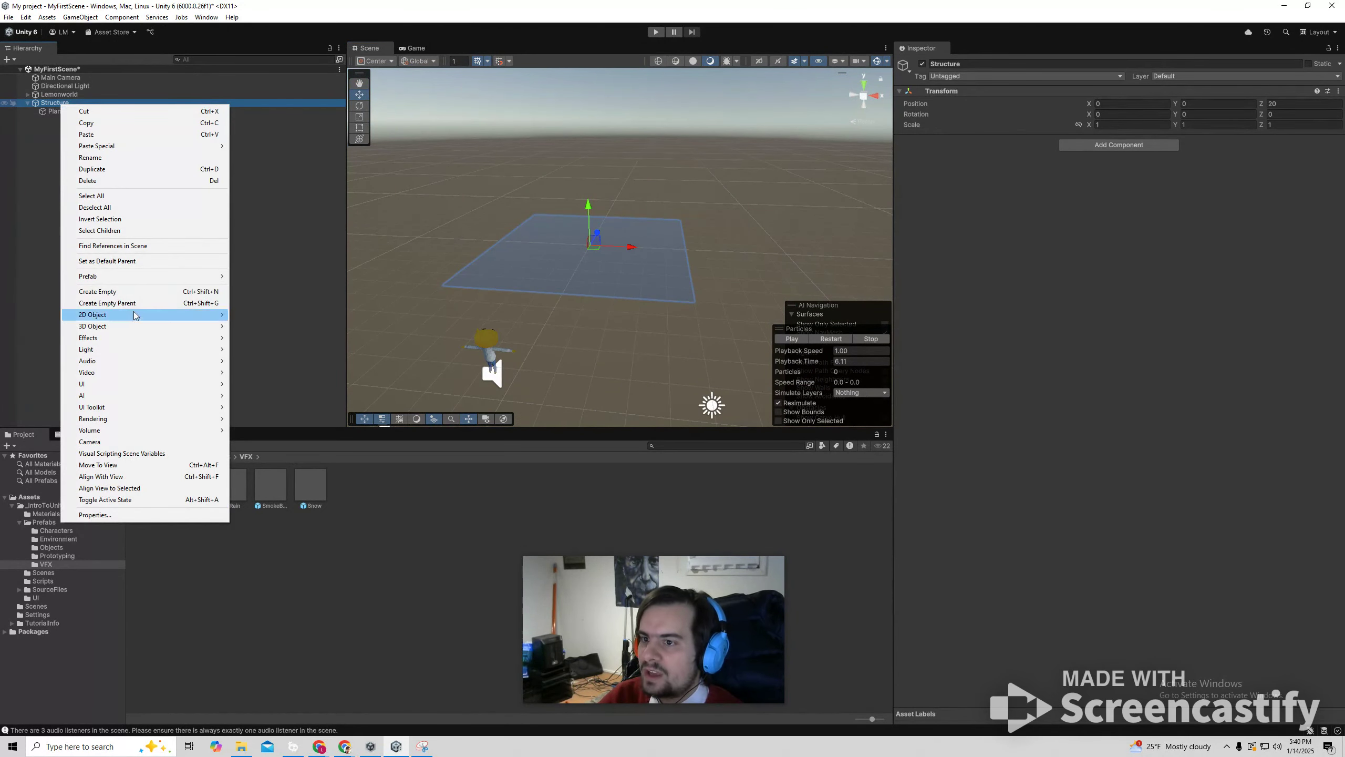
pyautogui.moveTo(109, 327)
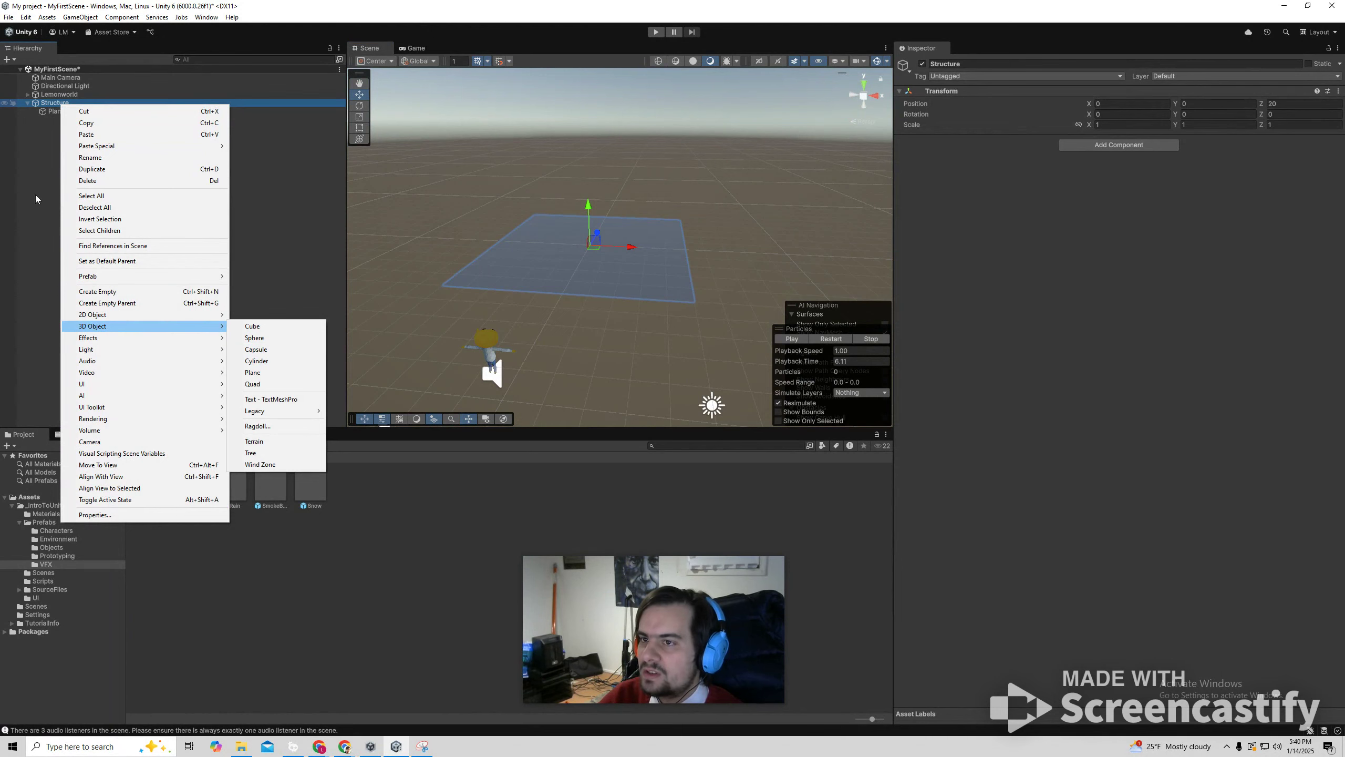
pyautogui.click(273, 363)
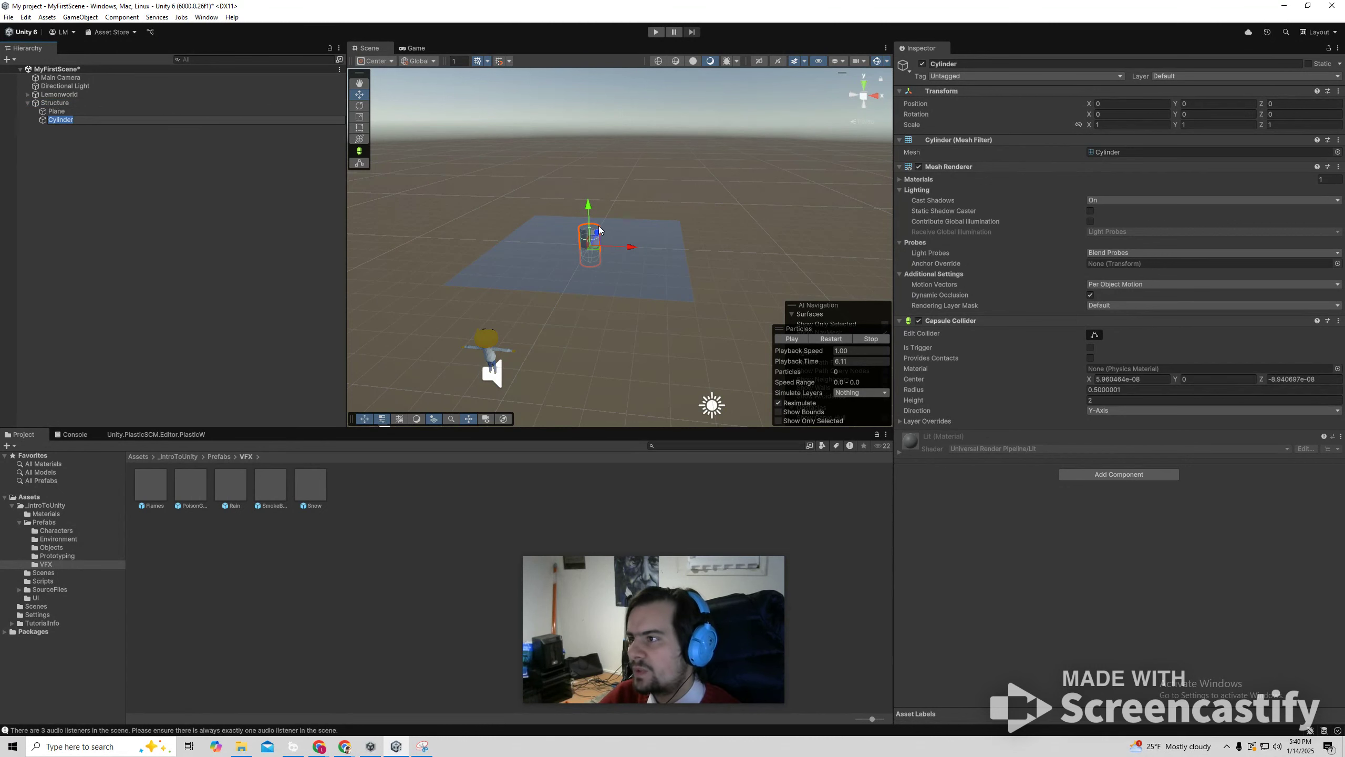
pyautogui.moveTo(599, 230); pyautogui.dragTo(390, 260)
pyautogui.press('Delete')
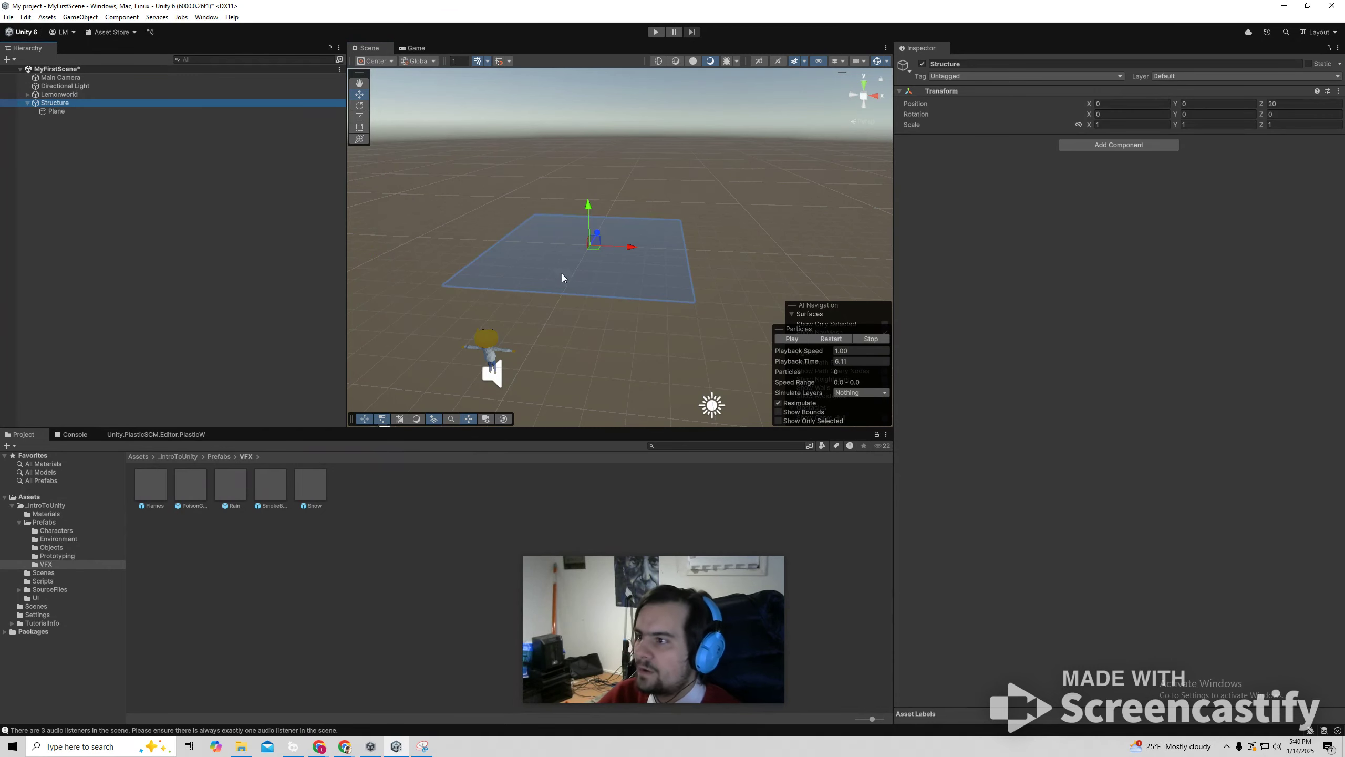
# Add two 3D cylinders as children of the Structure object.
pyautogui.click(192, 166)
pyautogui.rightClick(62, 103)
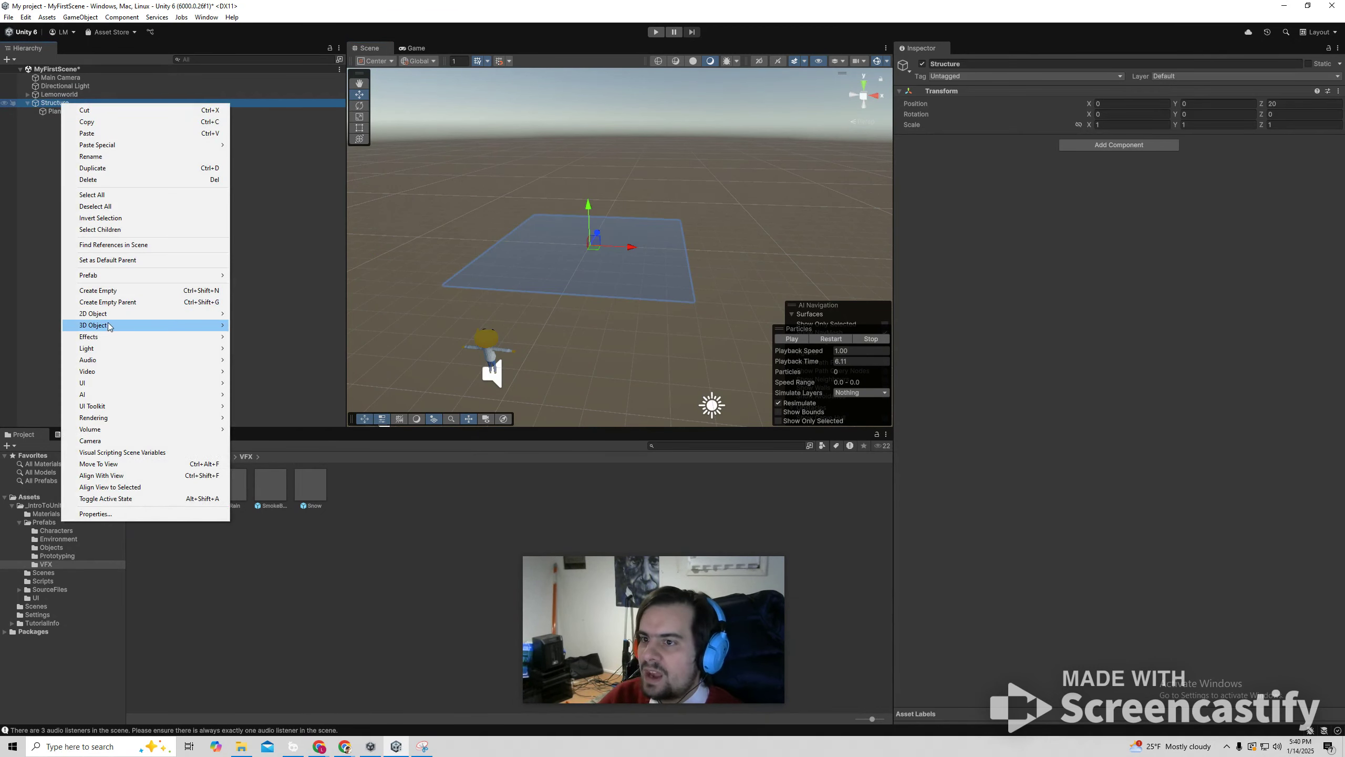
pyautogui.moveTo(110, 325)
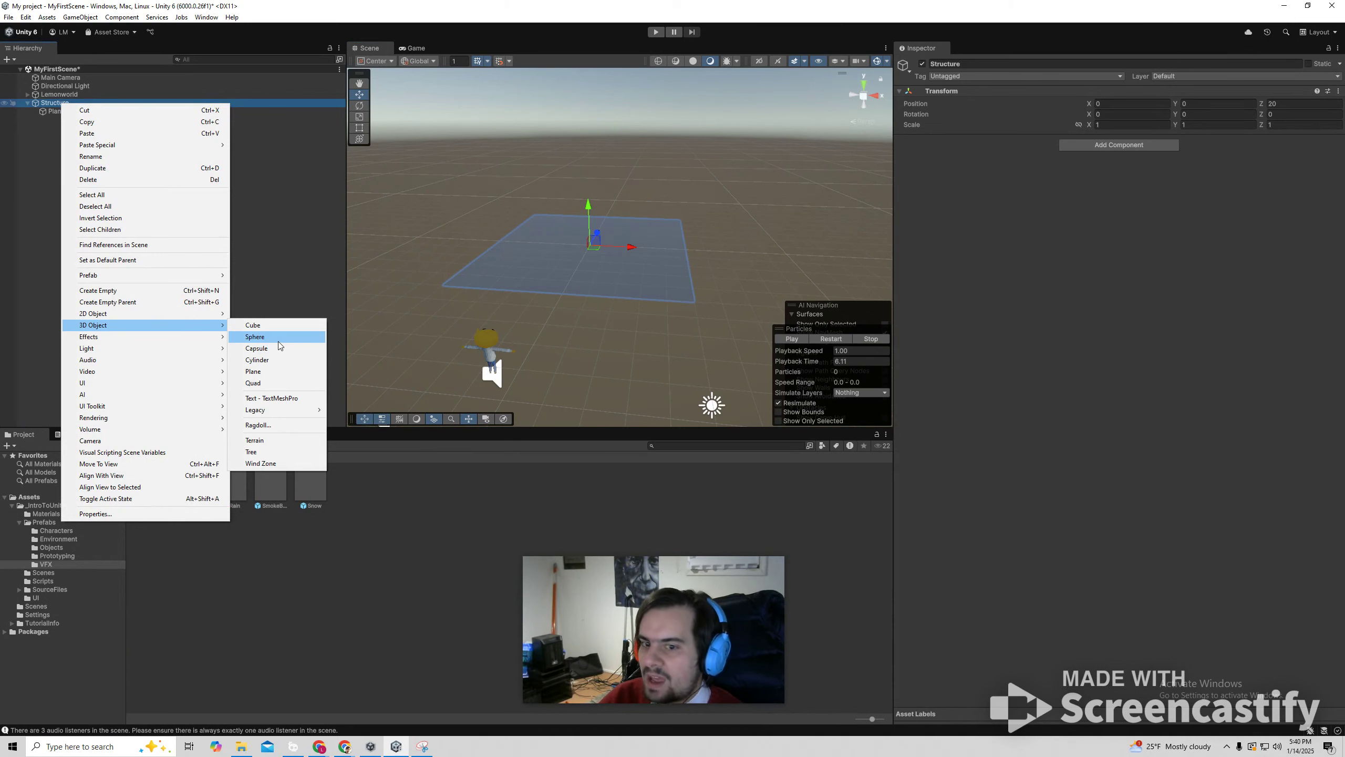
pyautogui.click(258, 360)
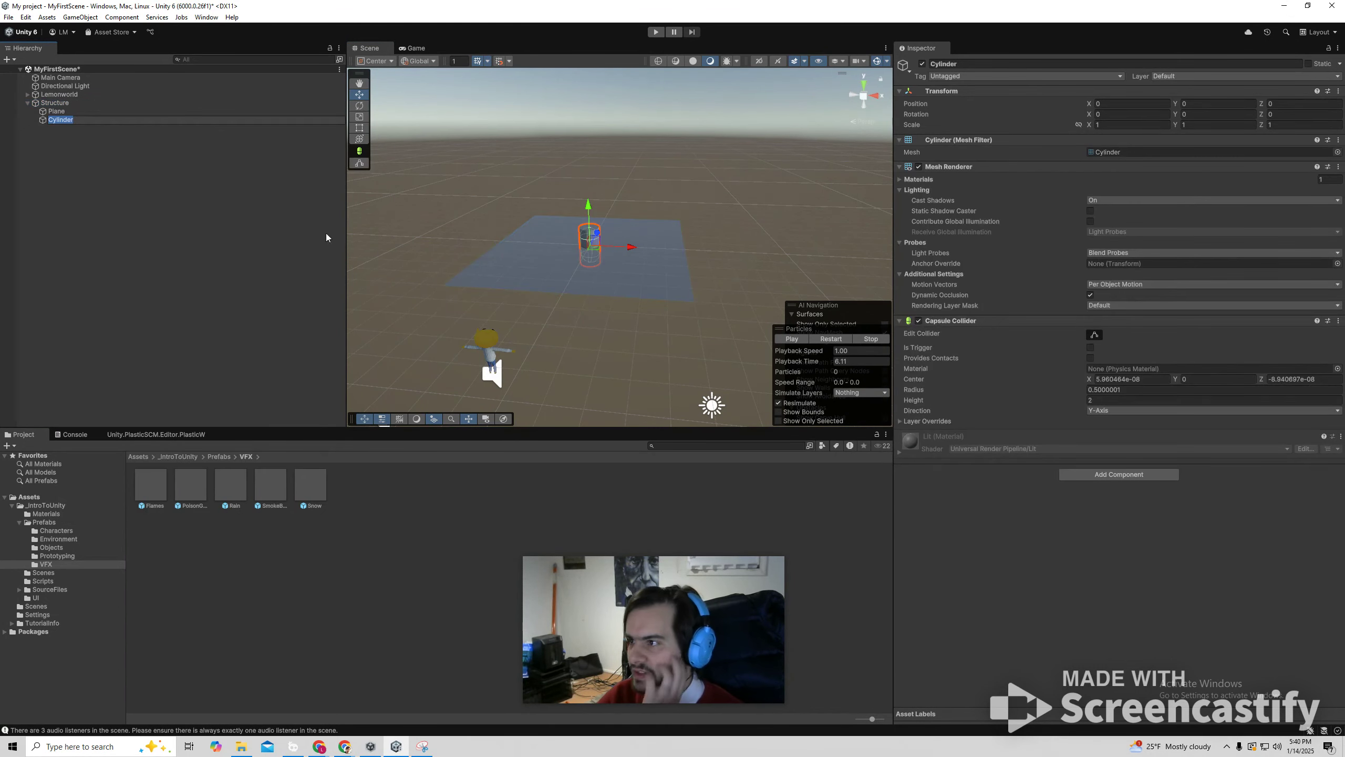
pyautogui.press('Return')
pyautogui.rightClick(65, 103)
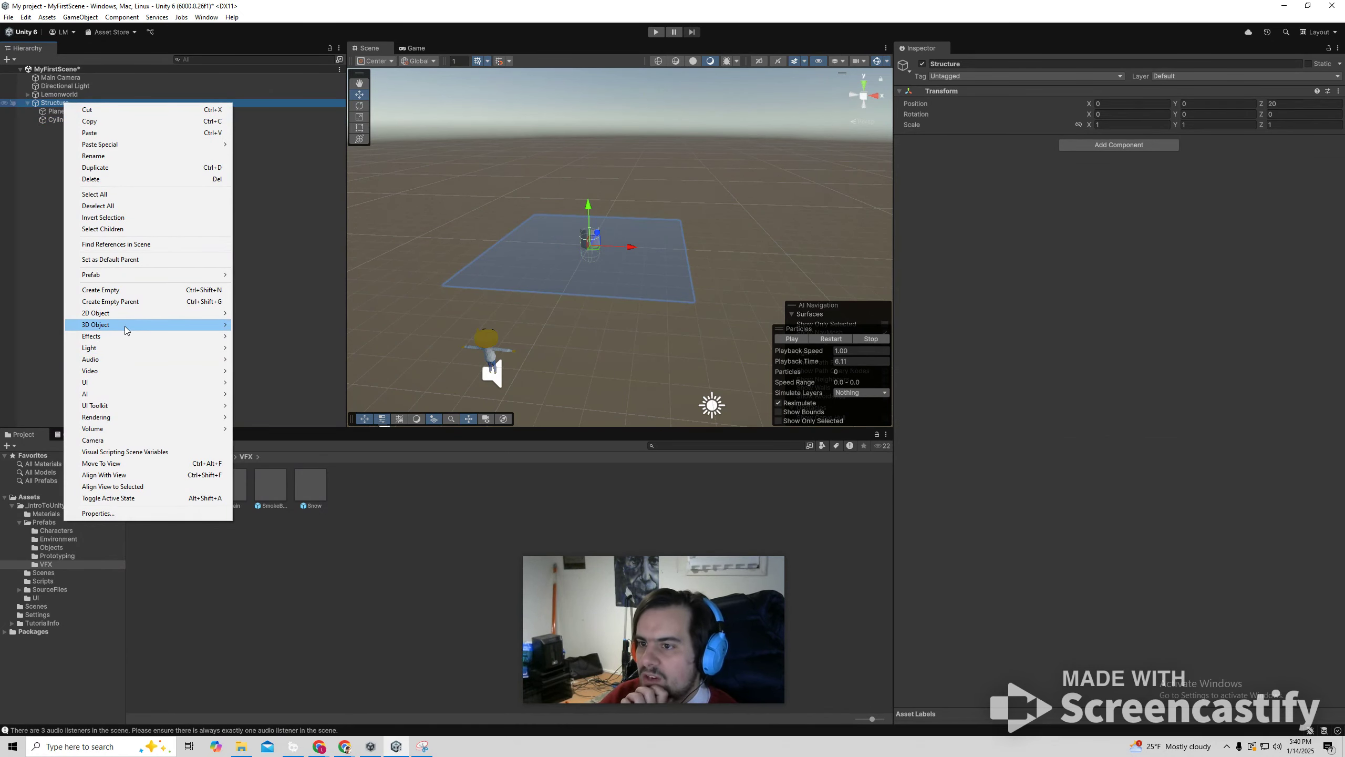
pyautogui.moveTo(128, 324)
pyautogui.click(260, 359)
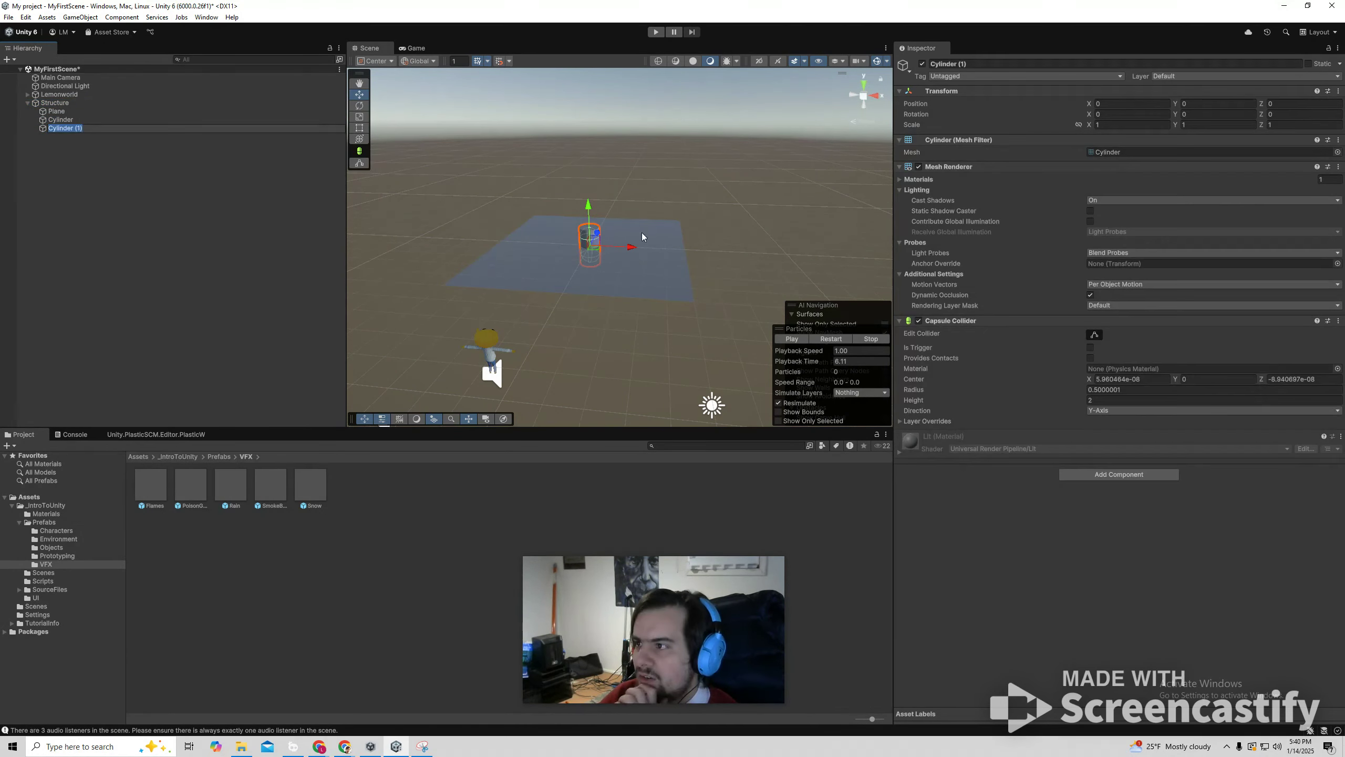
# Stand the two cylinders side by side on the plane, at about X 1.76 and X -1.53, with Y about 1.3.
pyautogui.moveTo(633, 250); pyautogui.dragTo(668, 249)
pyautogui.click(590, 243)
pyautogui.moveTo(590, 208); pyautogui.dragTo(622, 186)
pyautogui.click(621, 240)
pyautogui.click(77, 144)
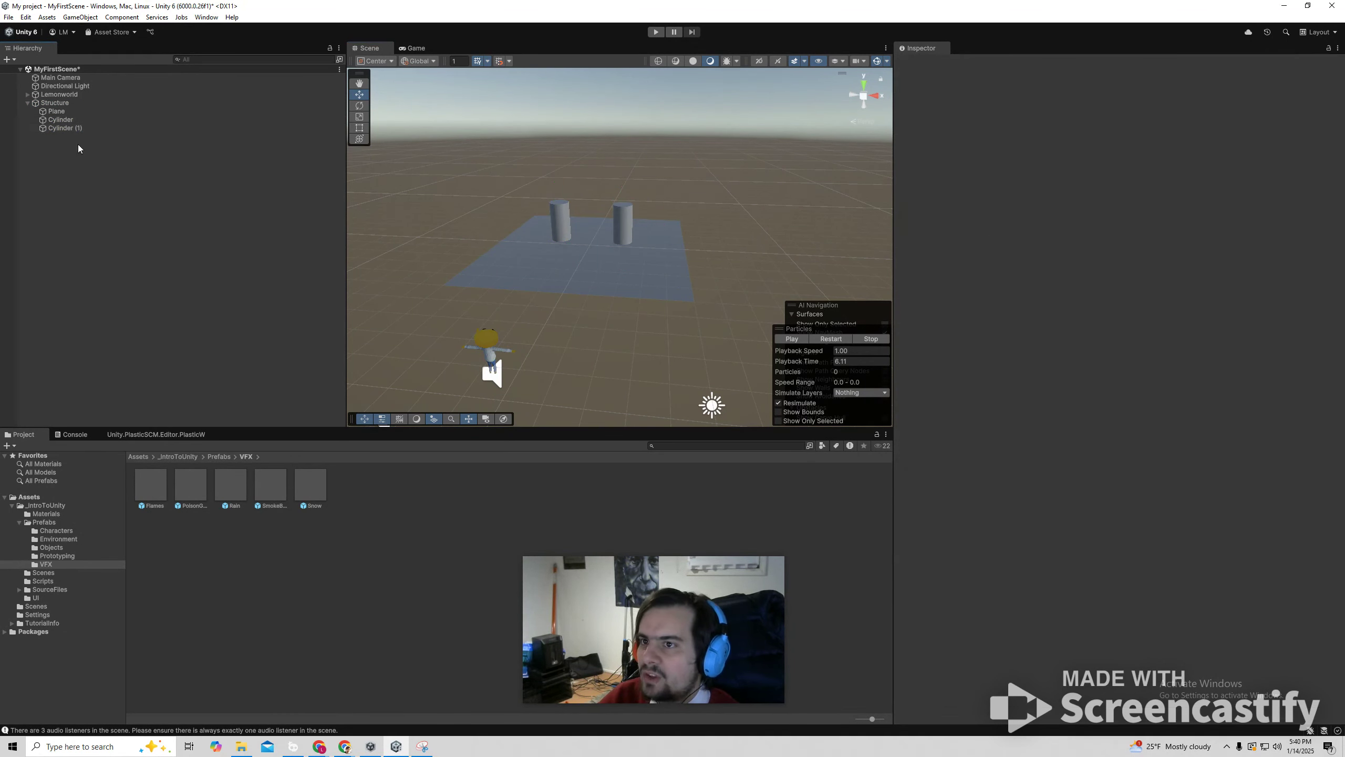
pyautogui.rightClick(78, 144)
pyautogui.moveTo(180, 339)
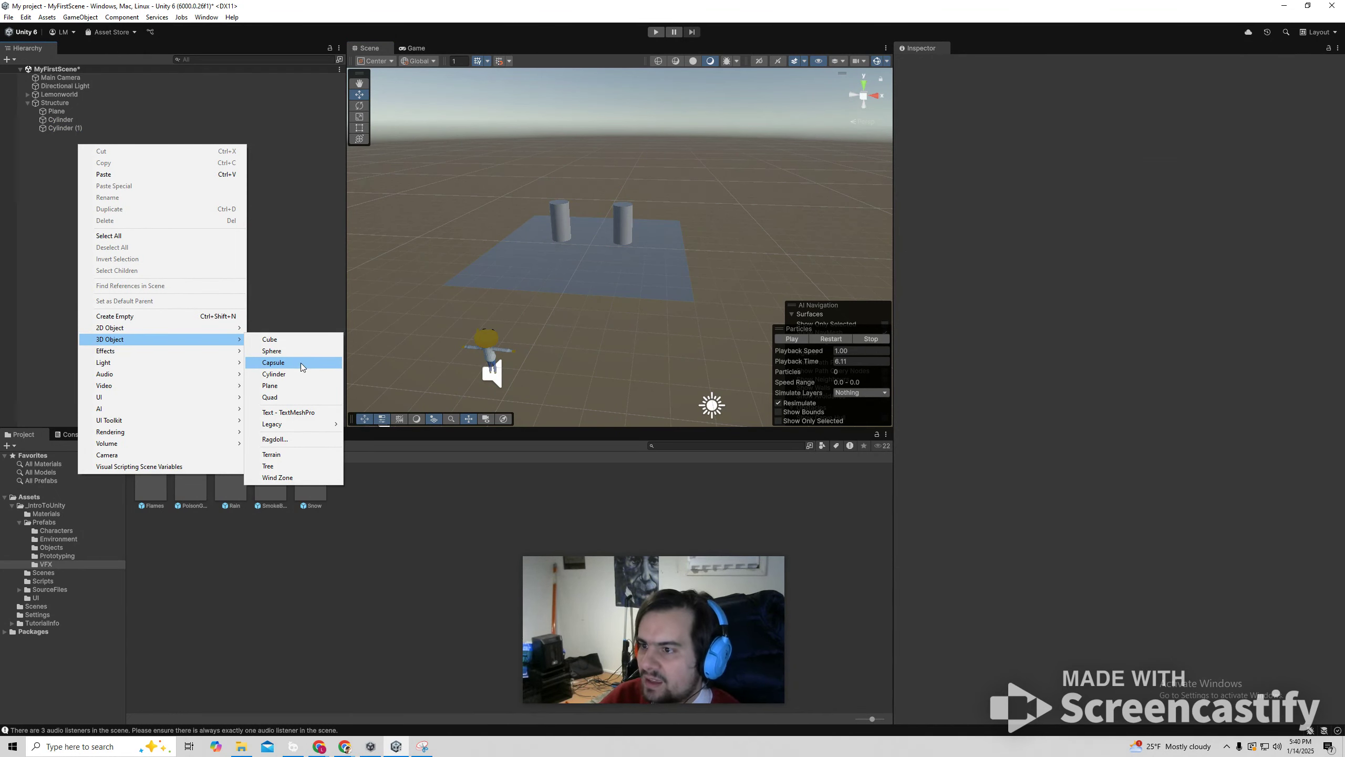
pyautogui.click(270, 339)
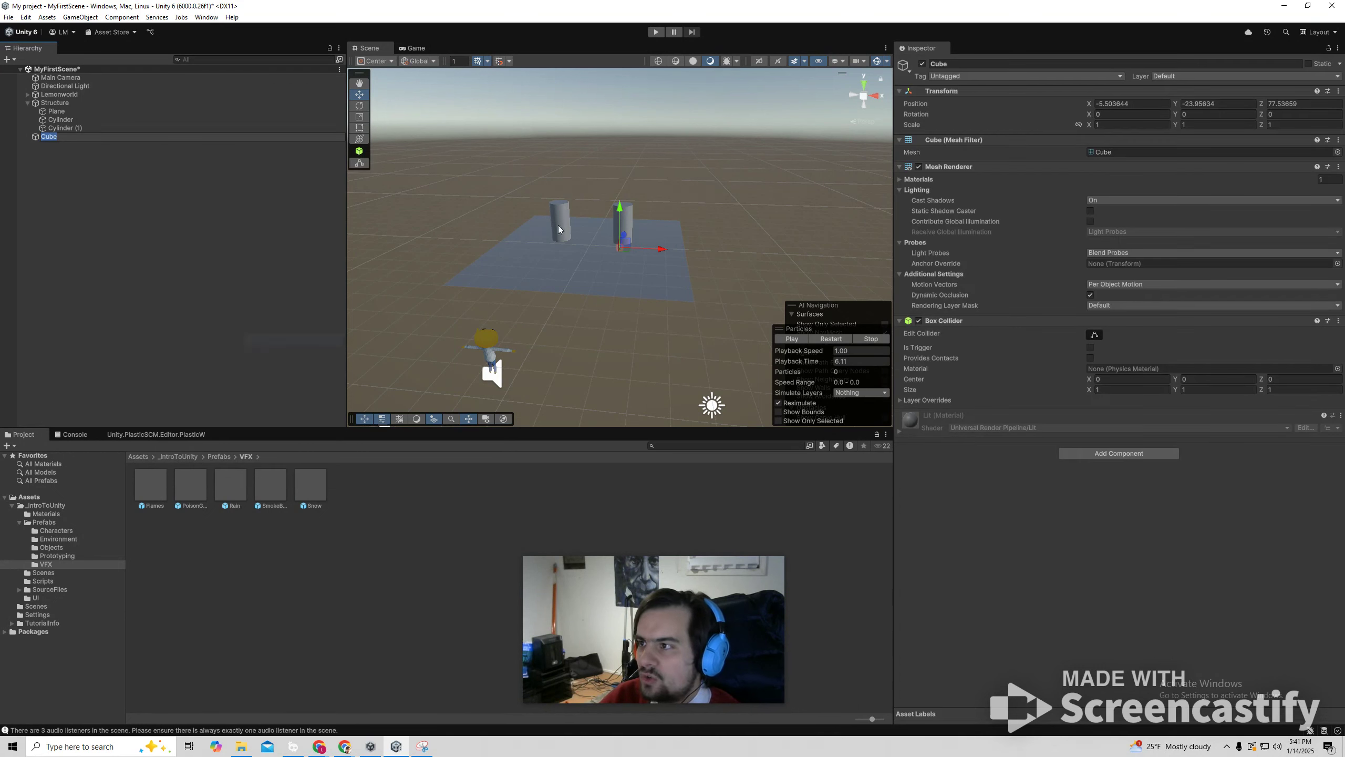
pyautogui.moveTo(622, 217); pyautogui.dragTo(630, 164)
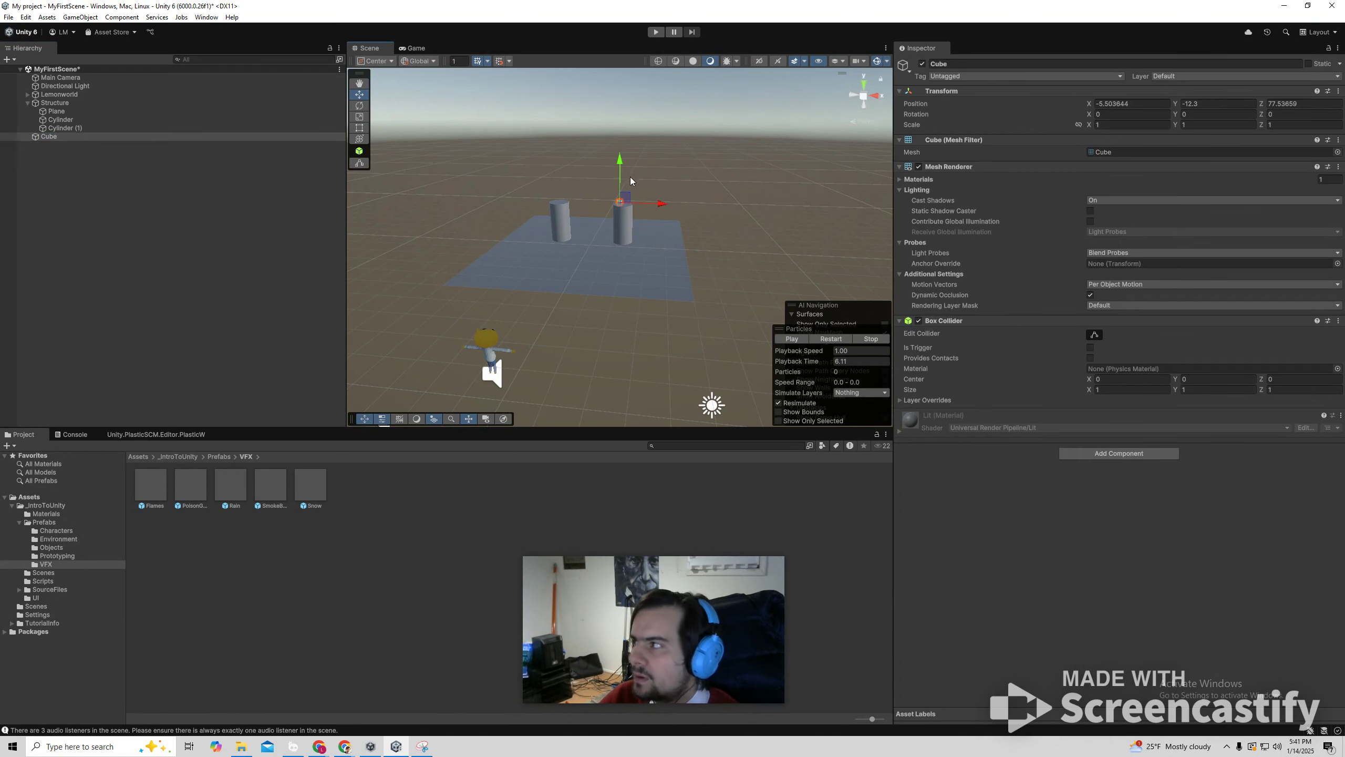
pyautogui.press('Delete')
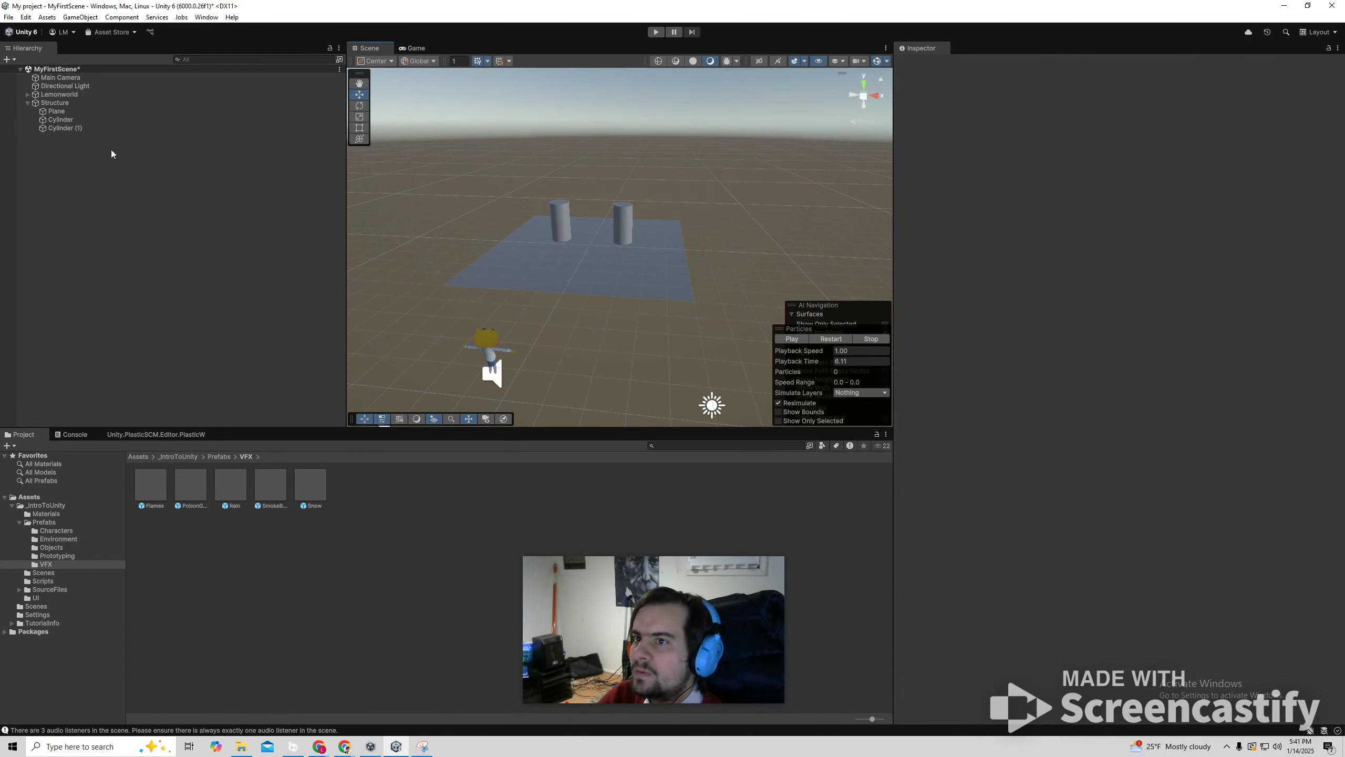
# Add a 3D cube as a child of the Structure object and raise it above the cylinders.
pyautogui.click(55, 102)
pyautogui.rightClick(61, 104)
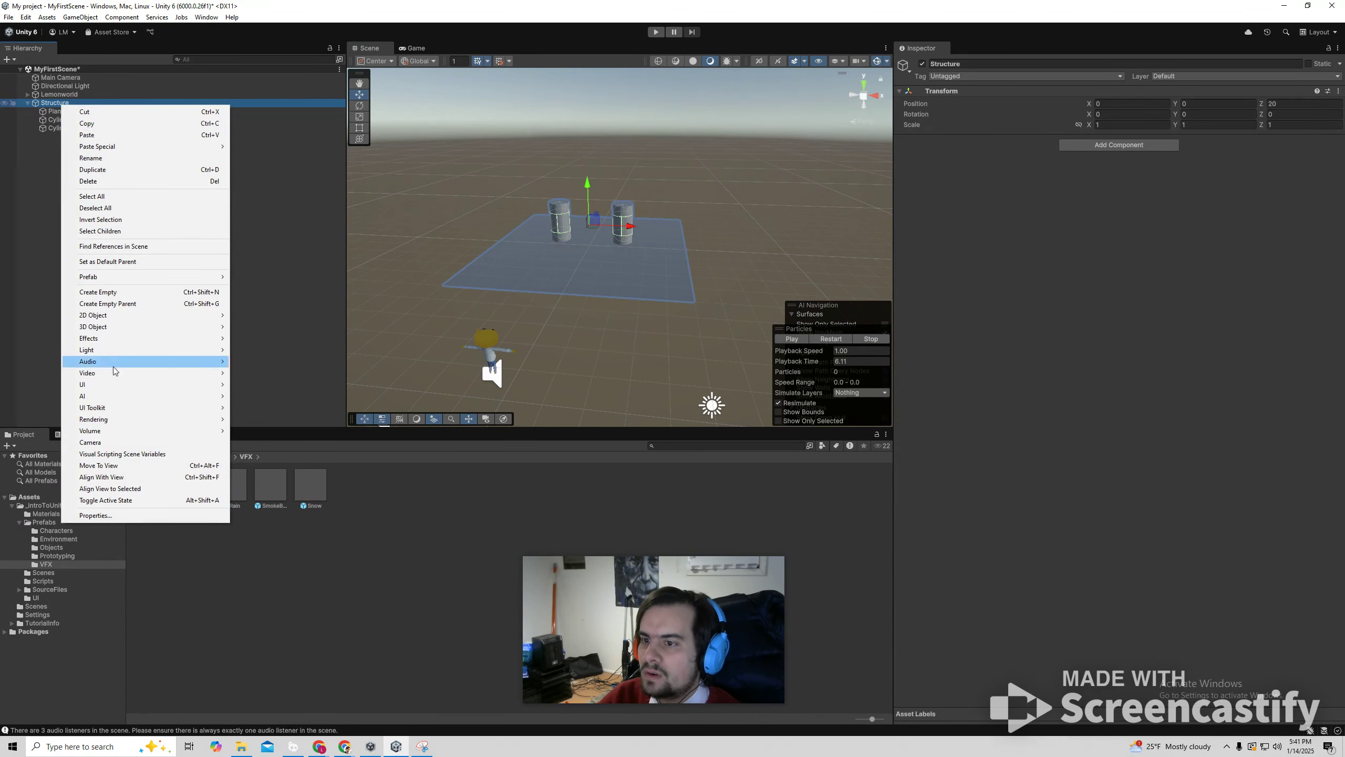
pyautogui.moveTo(105, 329)
pyautogui.click(253, 327)
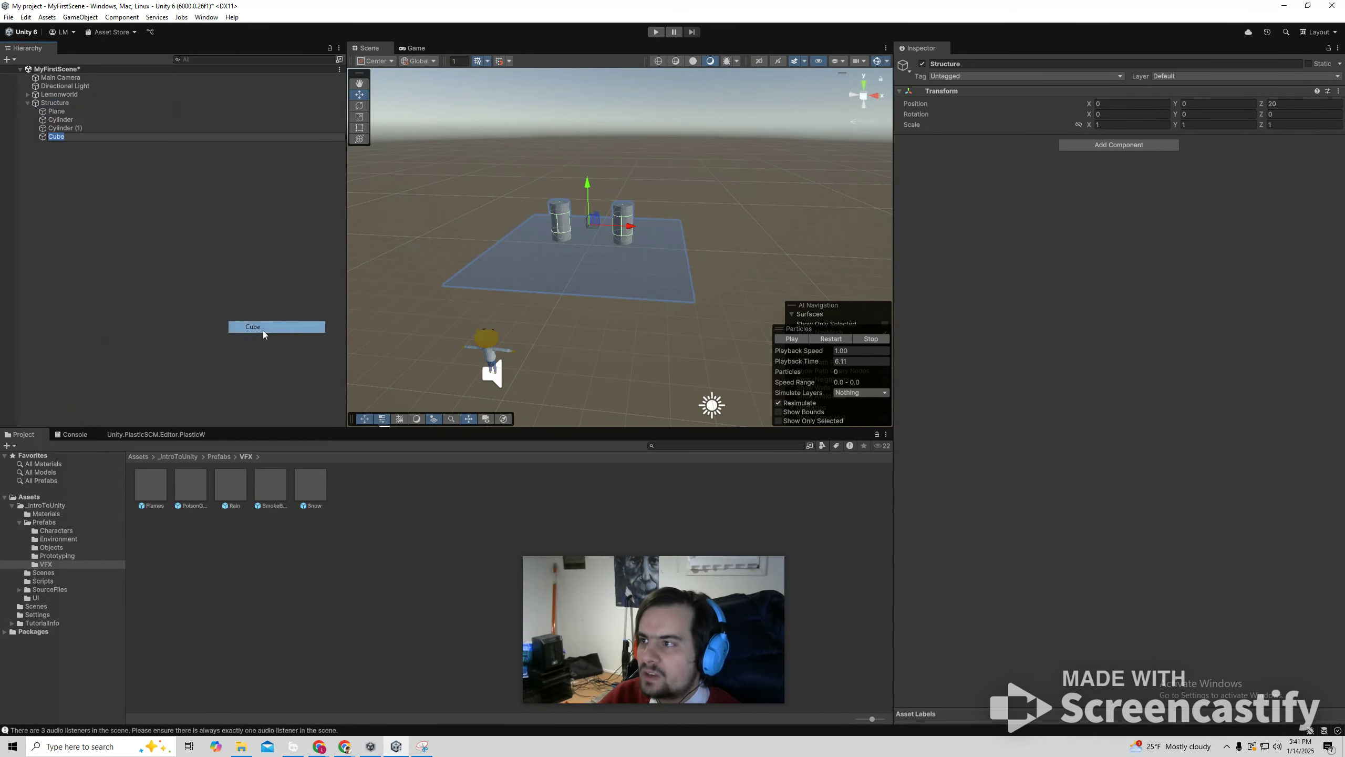
# Stretch the cube into a beam with an X scale of about 6.64 and raise it to Y 3.94.
pyautogui.click(360, 117)
pyautogui.moveTo(628, 198); pyautogui.dragTo(859, 230)
pyautogui.click(648, 186)
pyautogui.moveTo(599, 291); pyautogui.dragTo(525, 244, button='right')
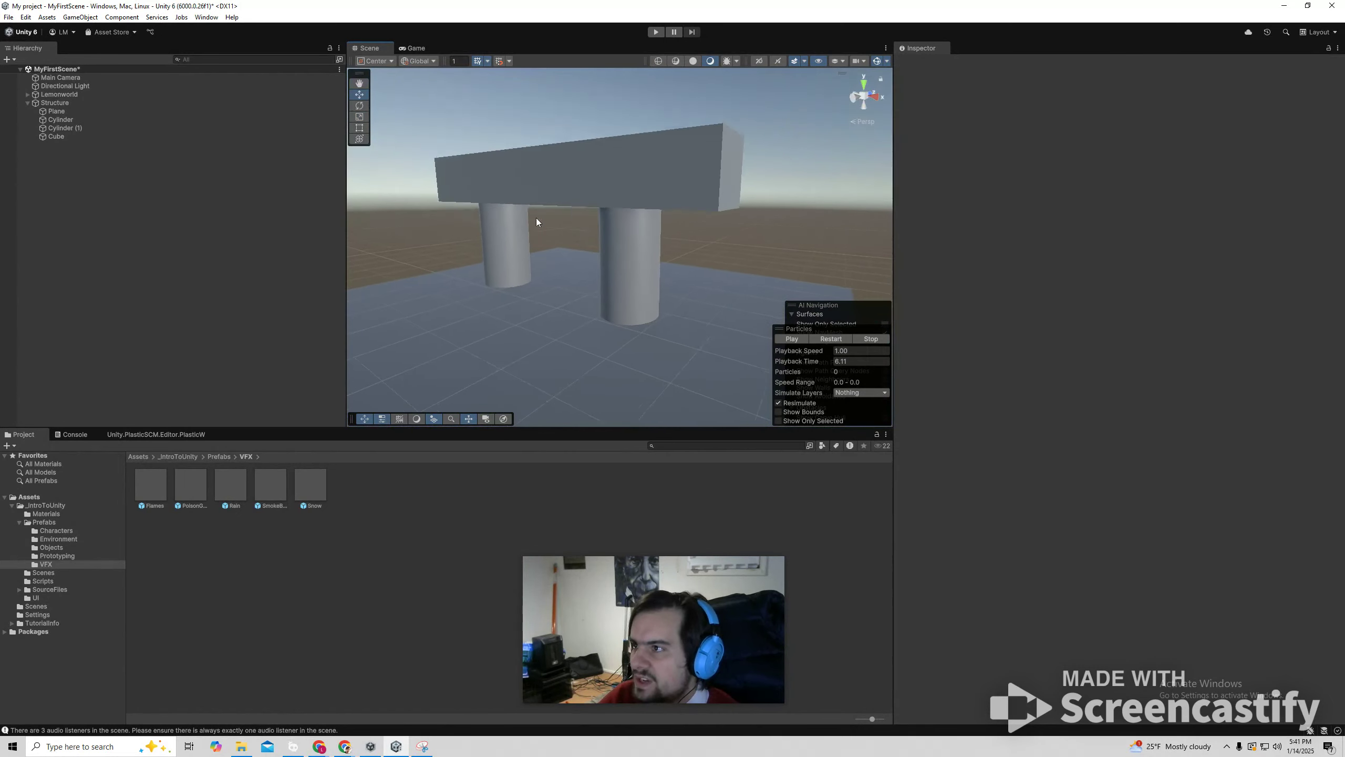
pyautogui.click(550, 170)
pyautogui.moveTo(554, 143); pyautogui.dragTo(554, 123)
# Run the scene to see how the beam behaves above the two cylinders, and stop it.
pyautogui.click(655, 32)
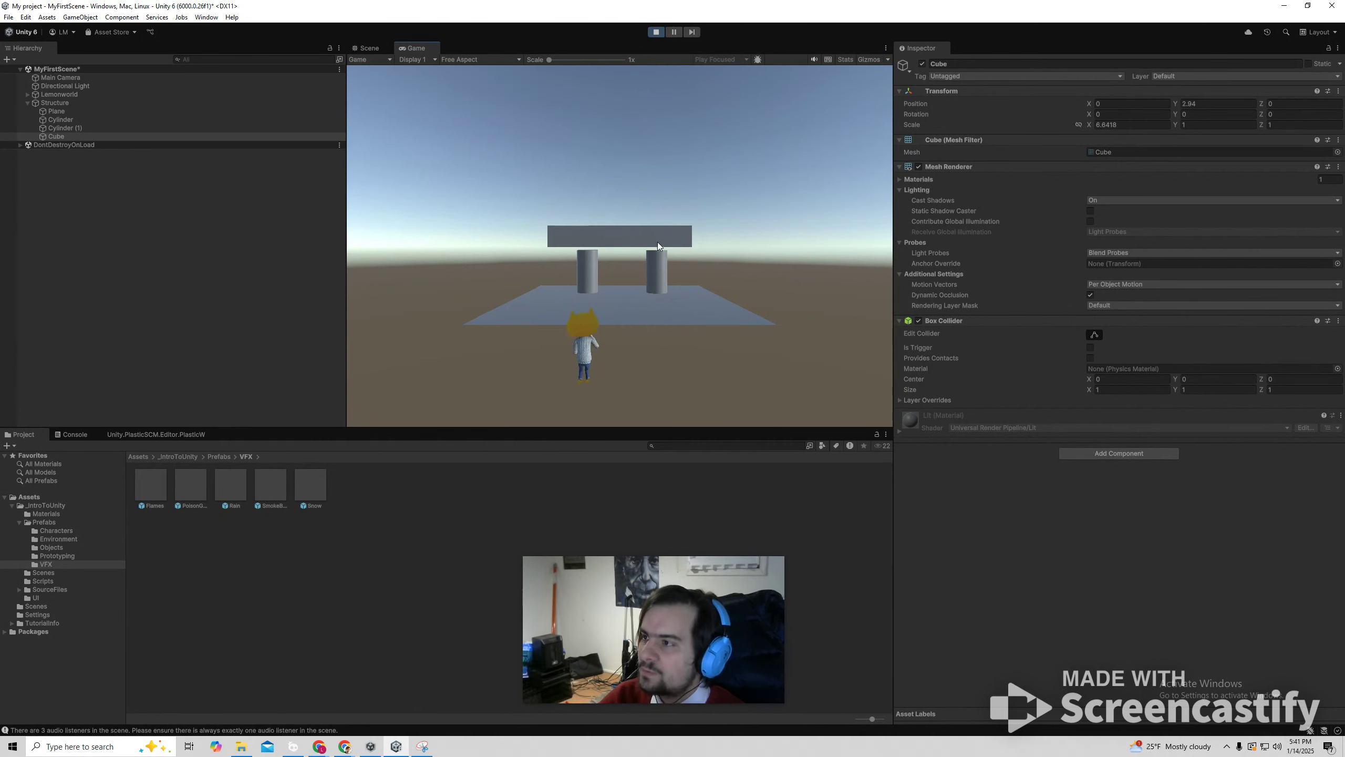
pyautogui.click(656, 32)
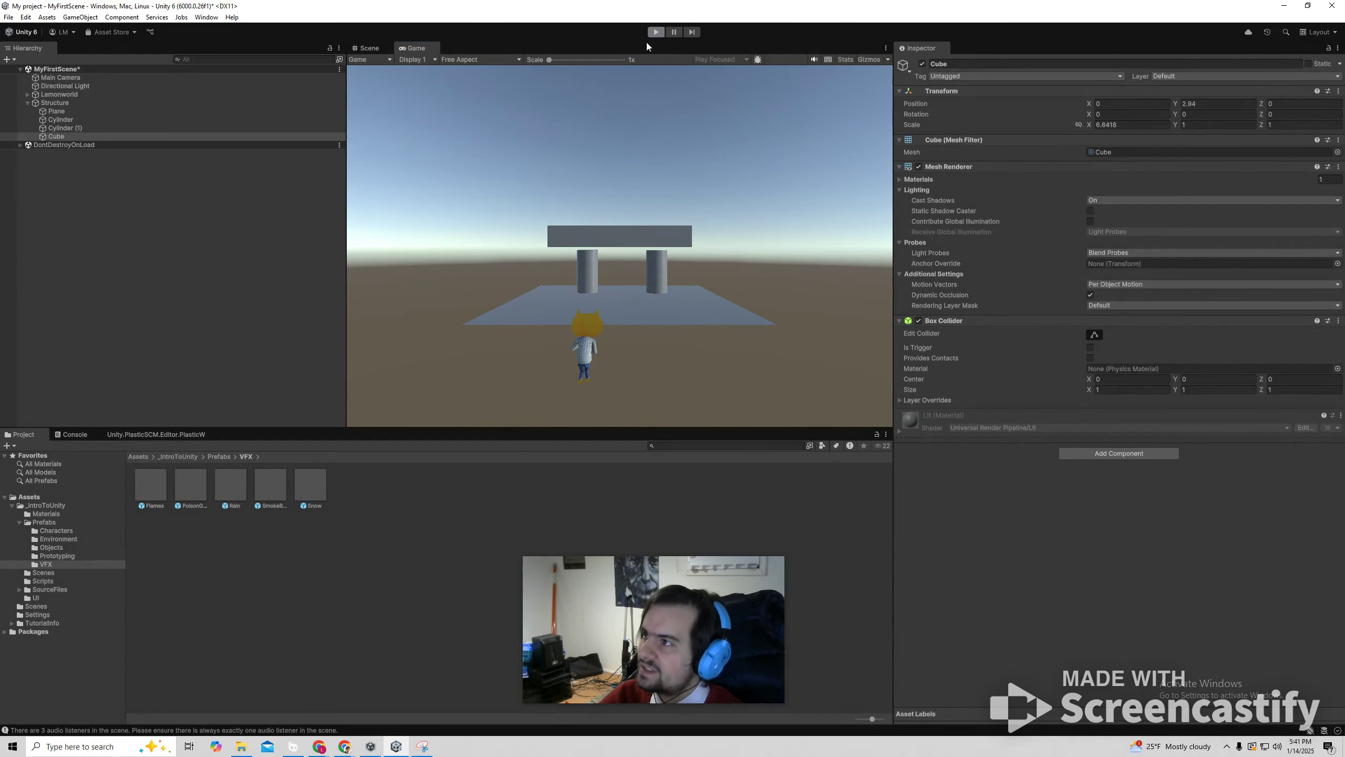
# Add a Rigidbody component to the cube beam and set its mass to 10.
pyautogui.click(1124, 455)
pyautogui.write('mesh')
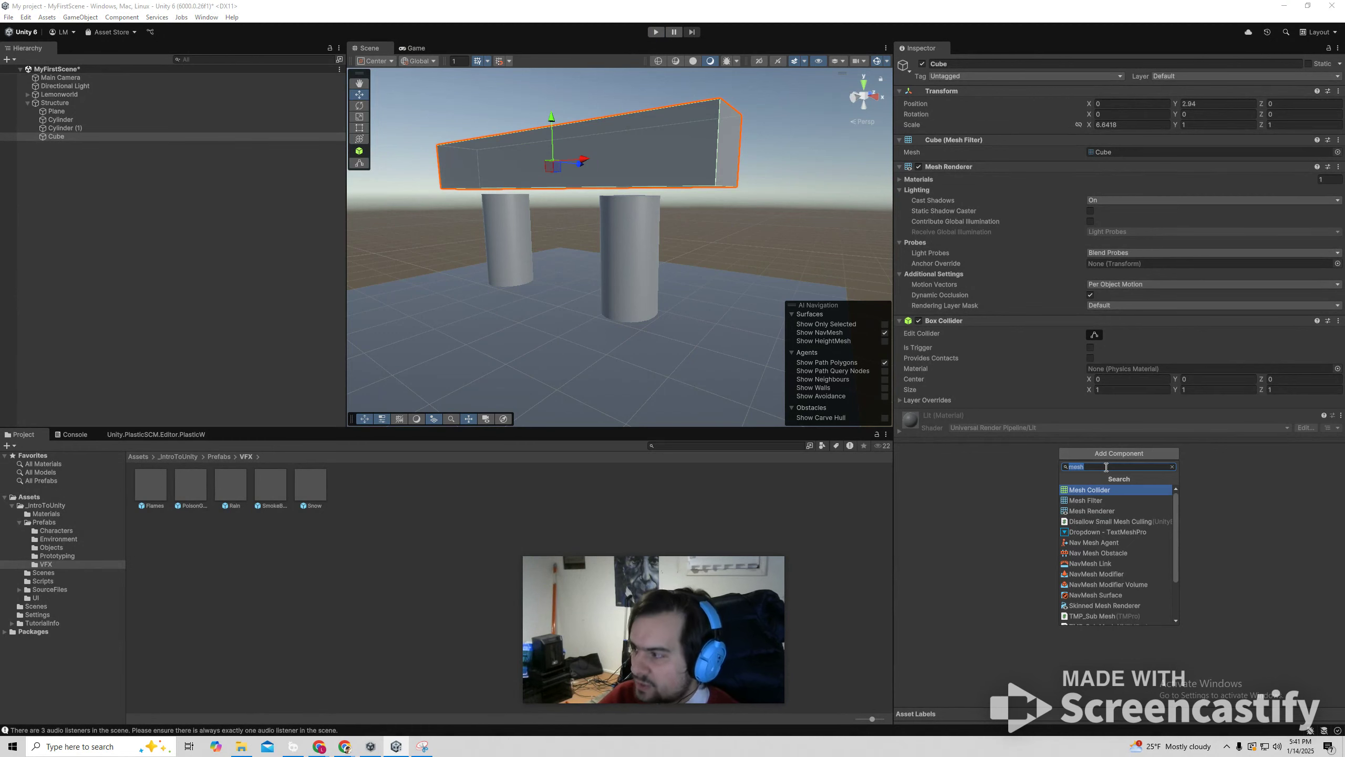
pyautogui.write('rig')
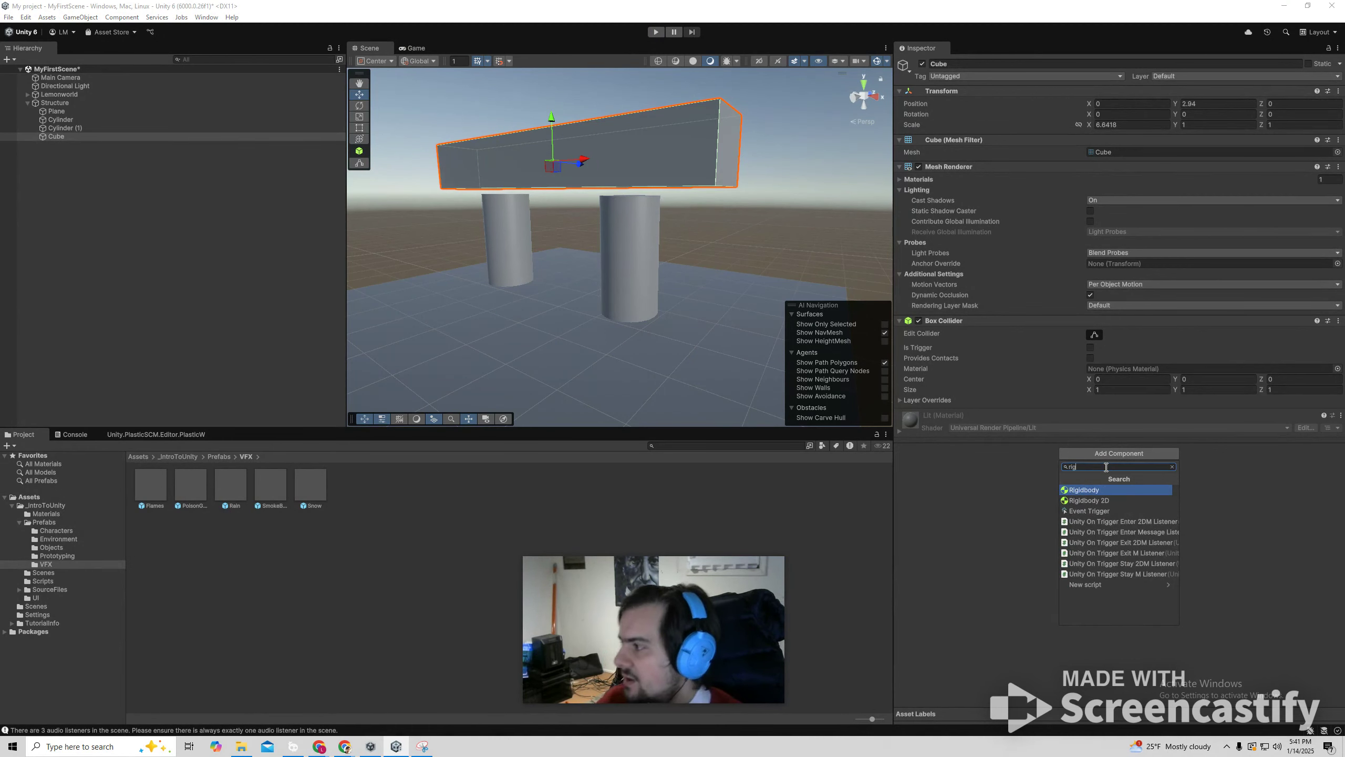
pyautogui.click(1091, 490)
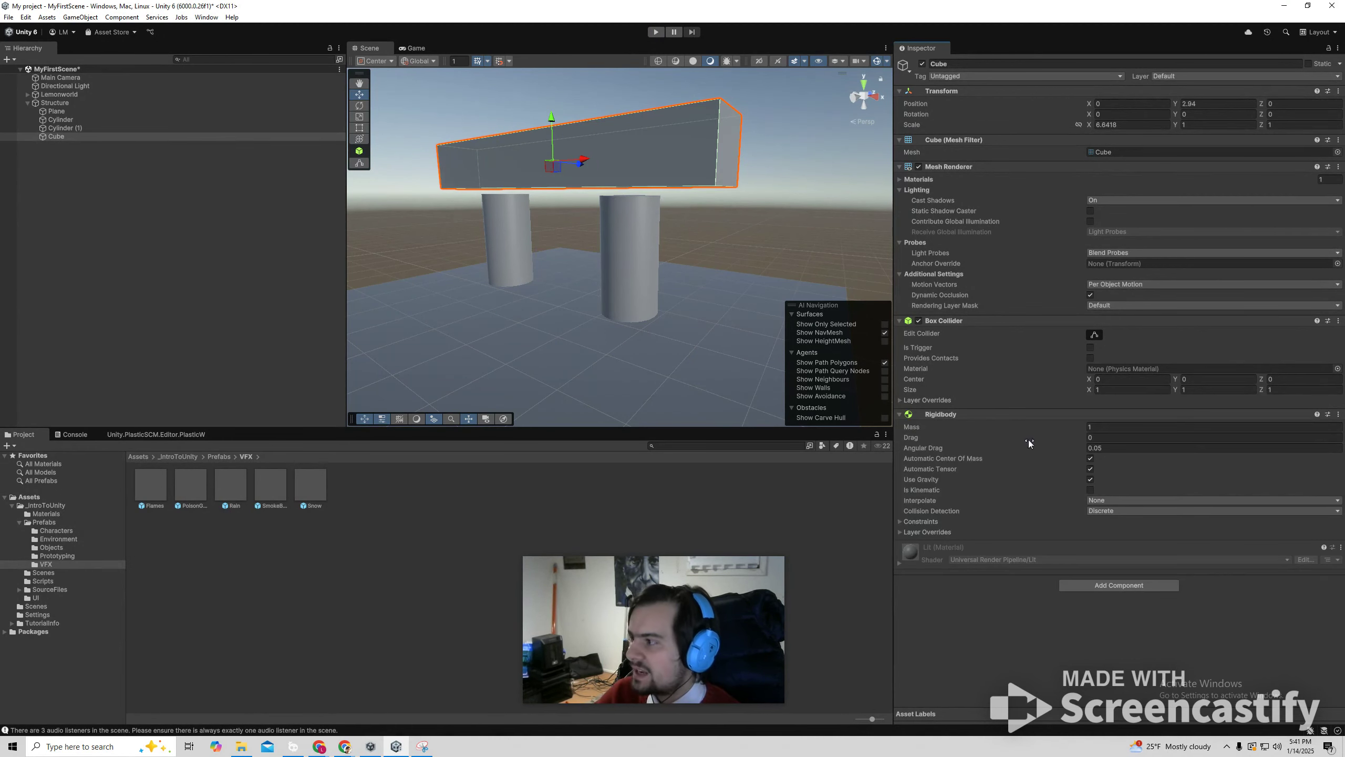
pyautogui.click(1101, 429)
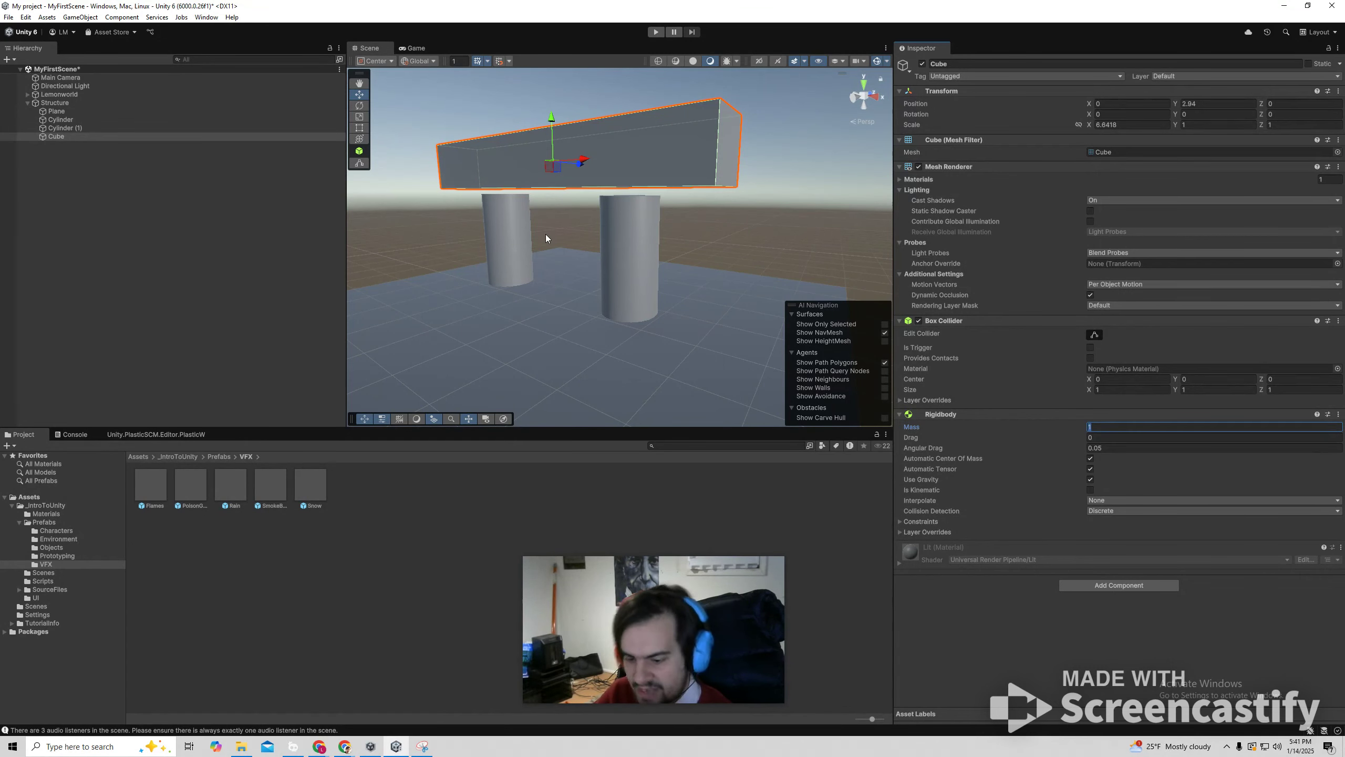
pyautogui.write('0')
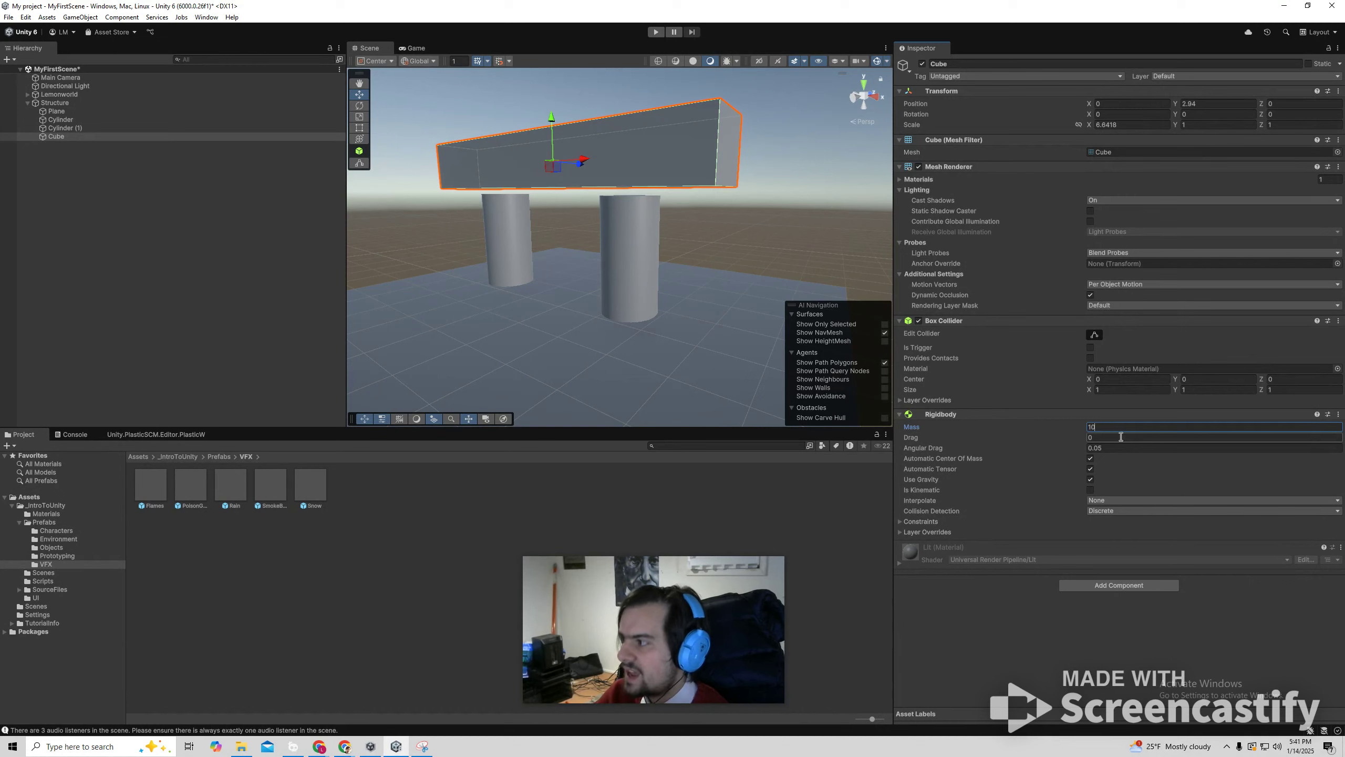
pyautogui.click(819, 244)
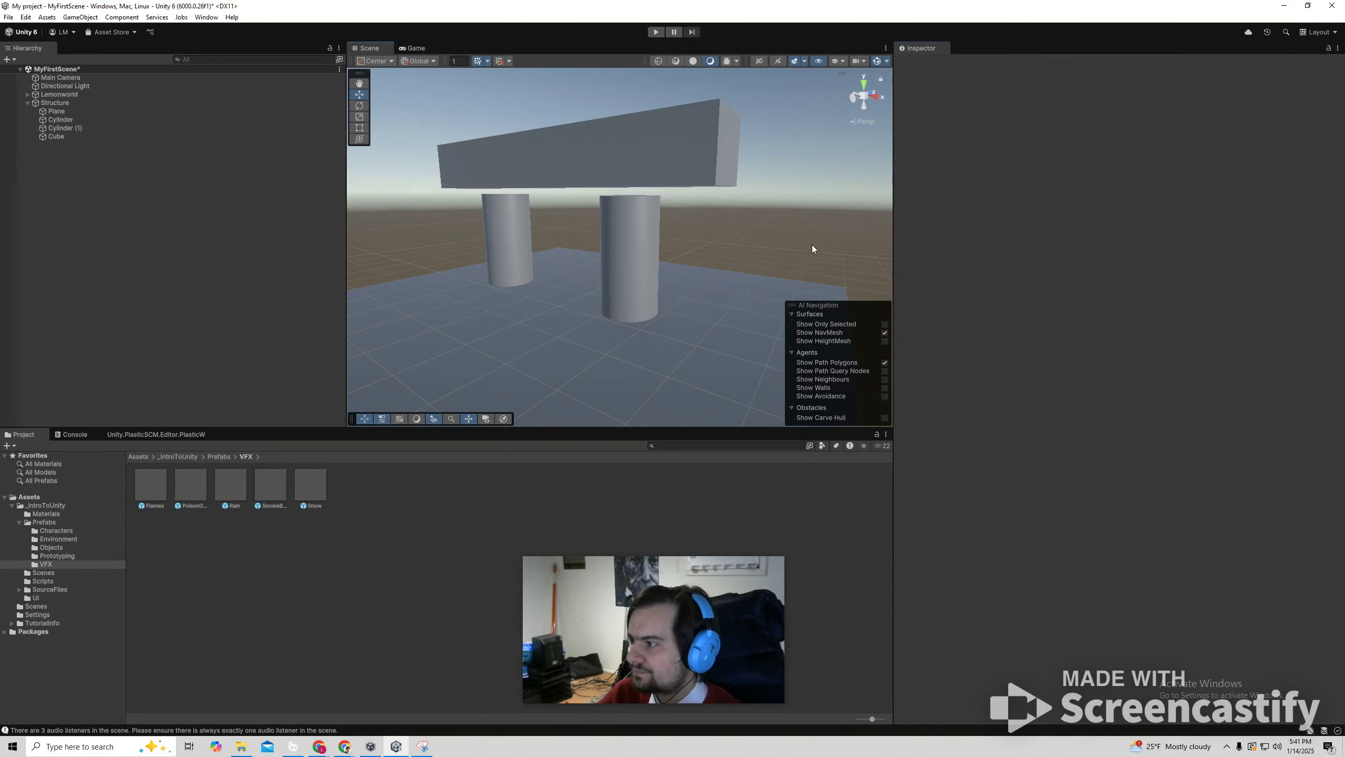
# Add a Rigidbody component to each of the two cylinders, keeping the default mass.
pyautogui.click(493, 223)
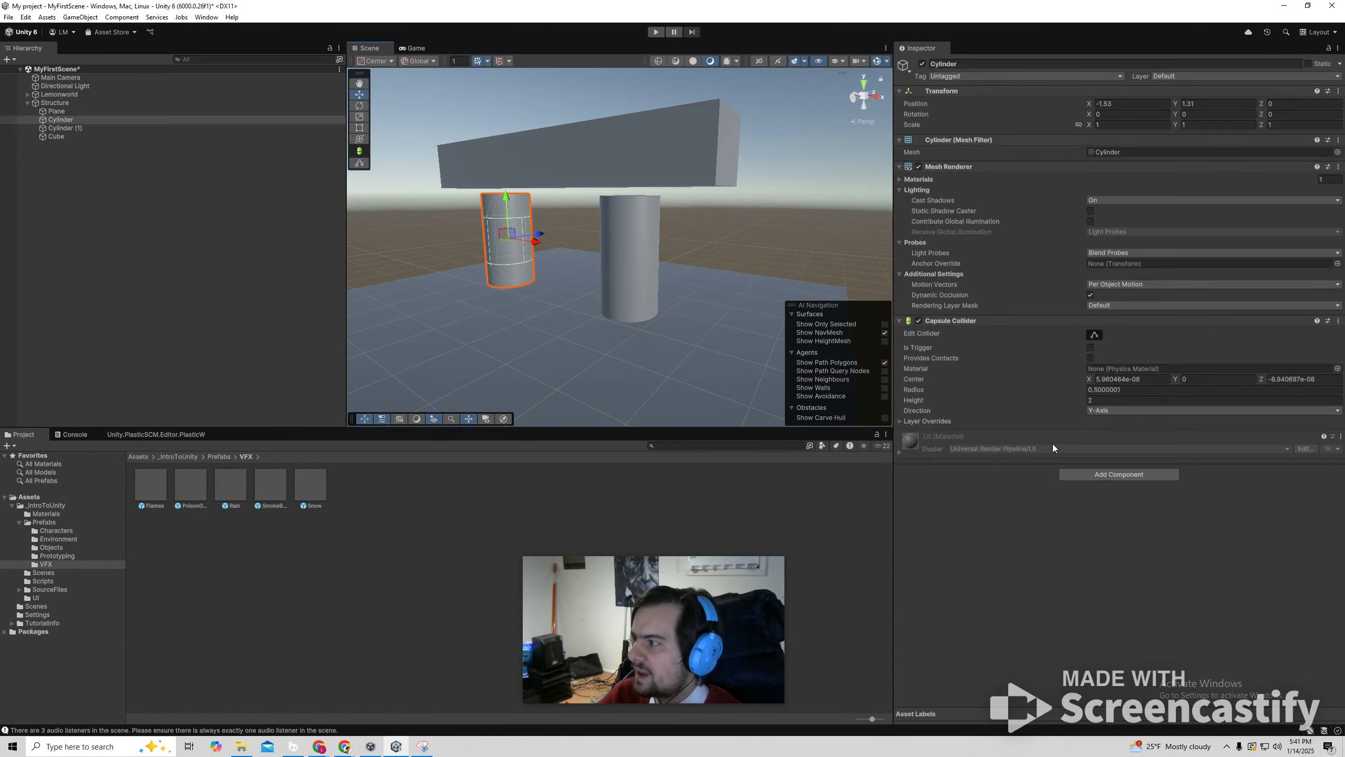
pyautogui.click(1074, 475)
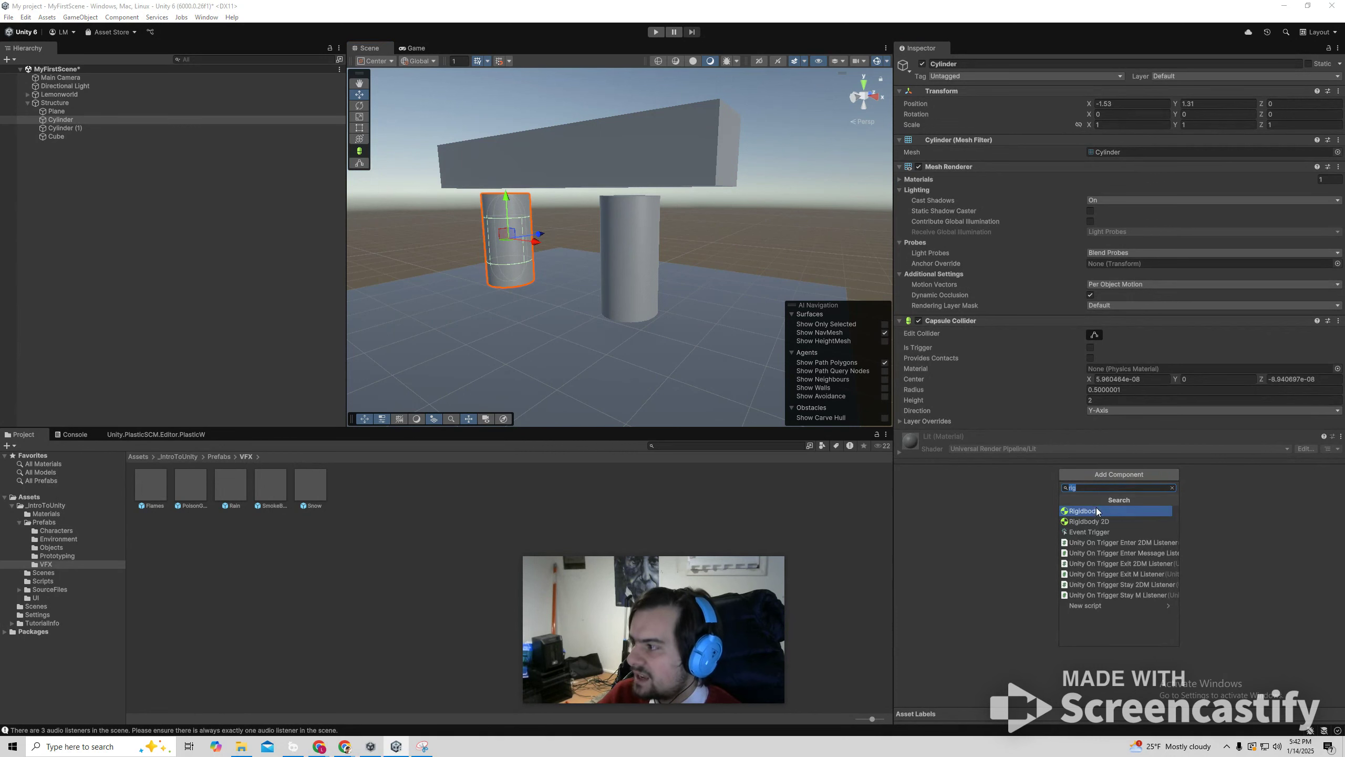
pyautogui.click(1095, 511)
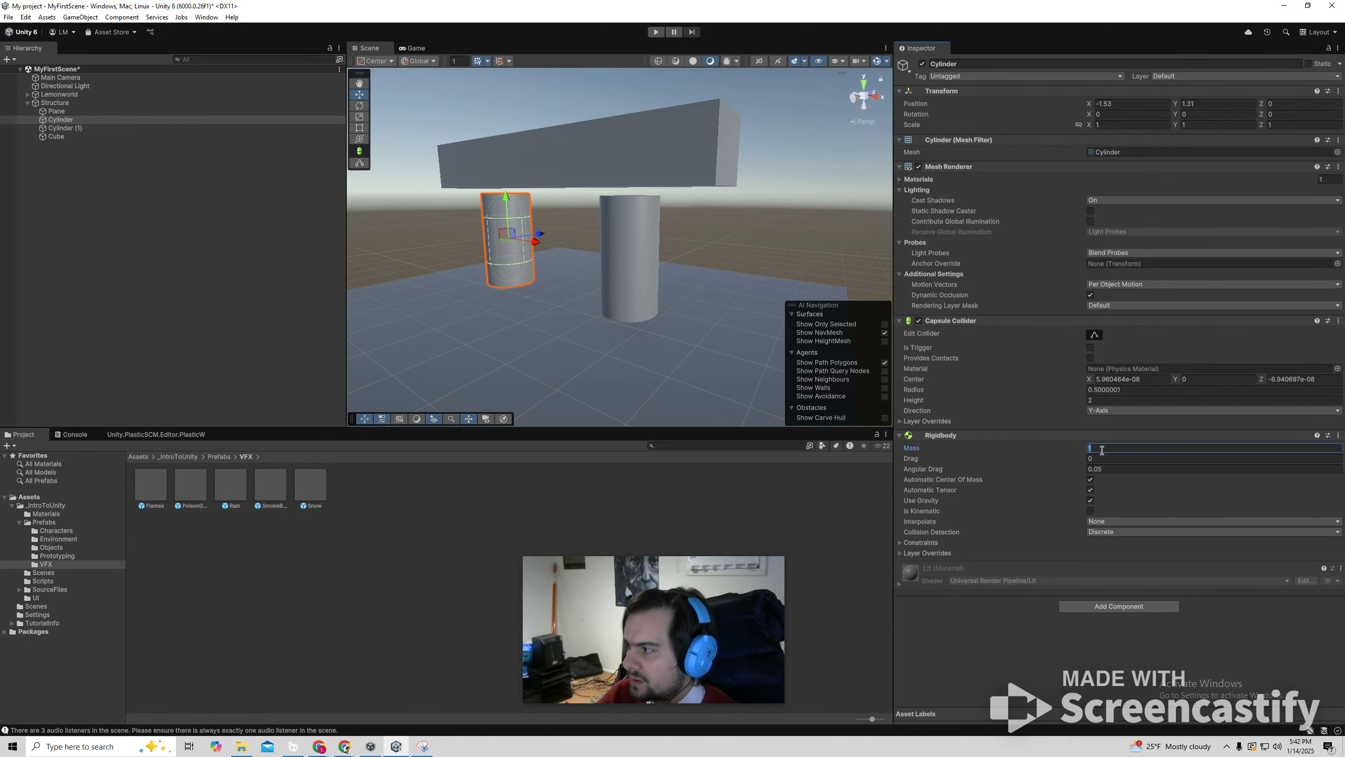
pyautogui.click(632, 249)
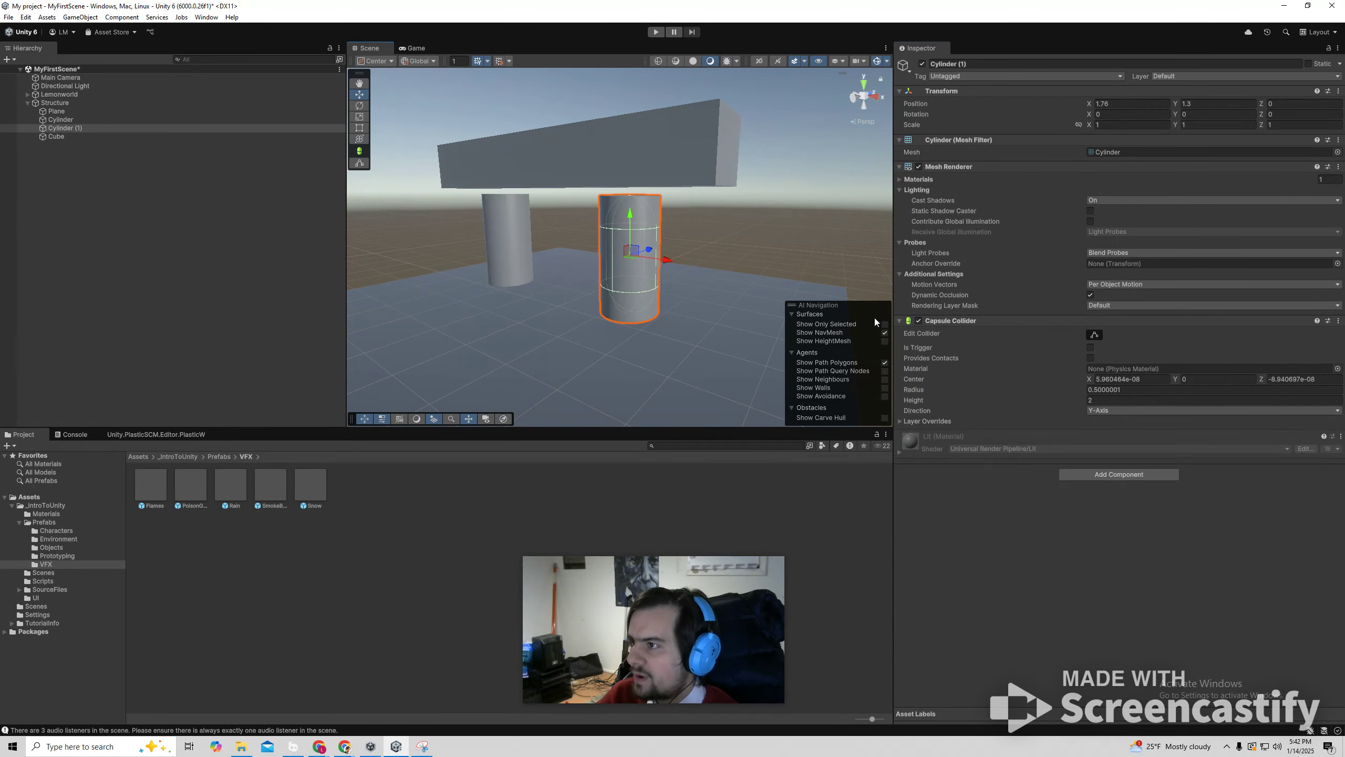
pyautogui.click(1086, 475)
pyautogui.click(1090, 512)
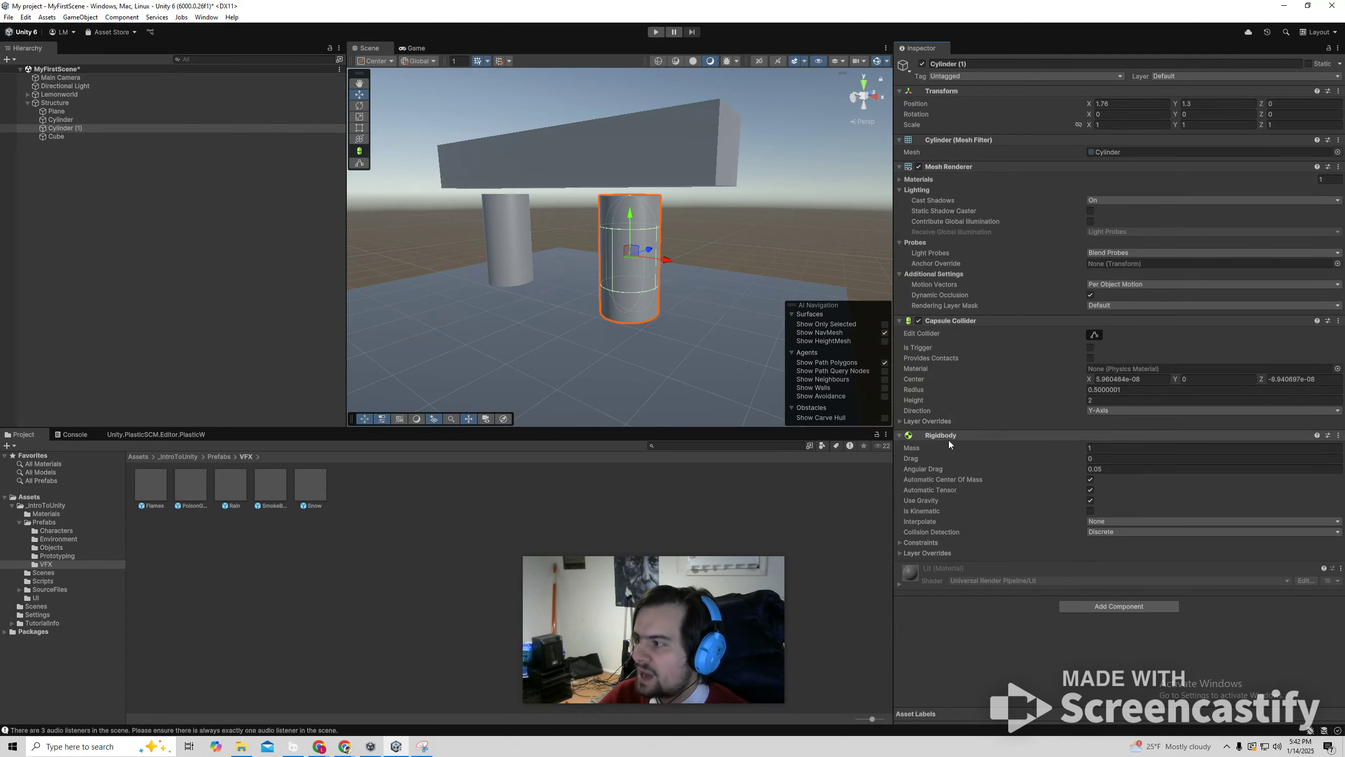
# Run the scene again to check the physics of the beam and cylinders, and stop it.
pyautogui.click(656, 32)
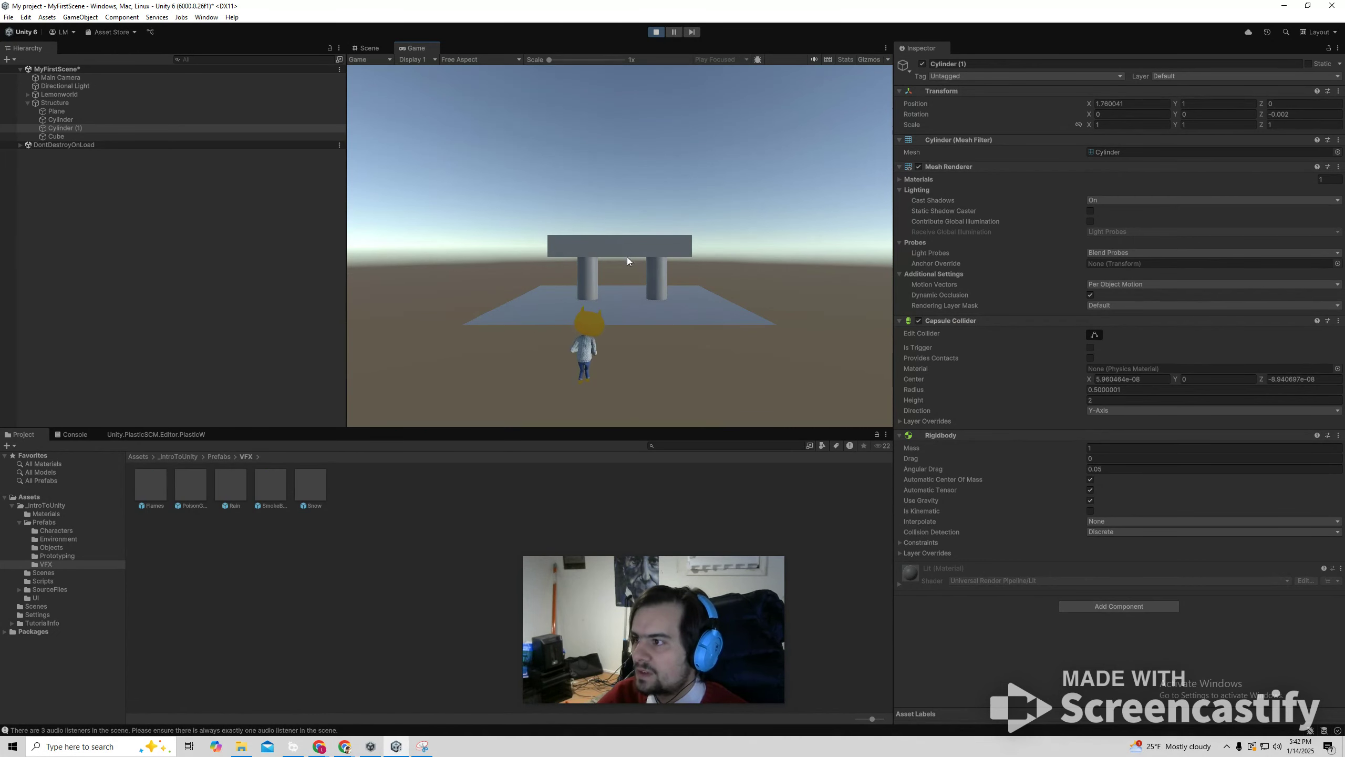
pyautogui.click(657, 33)
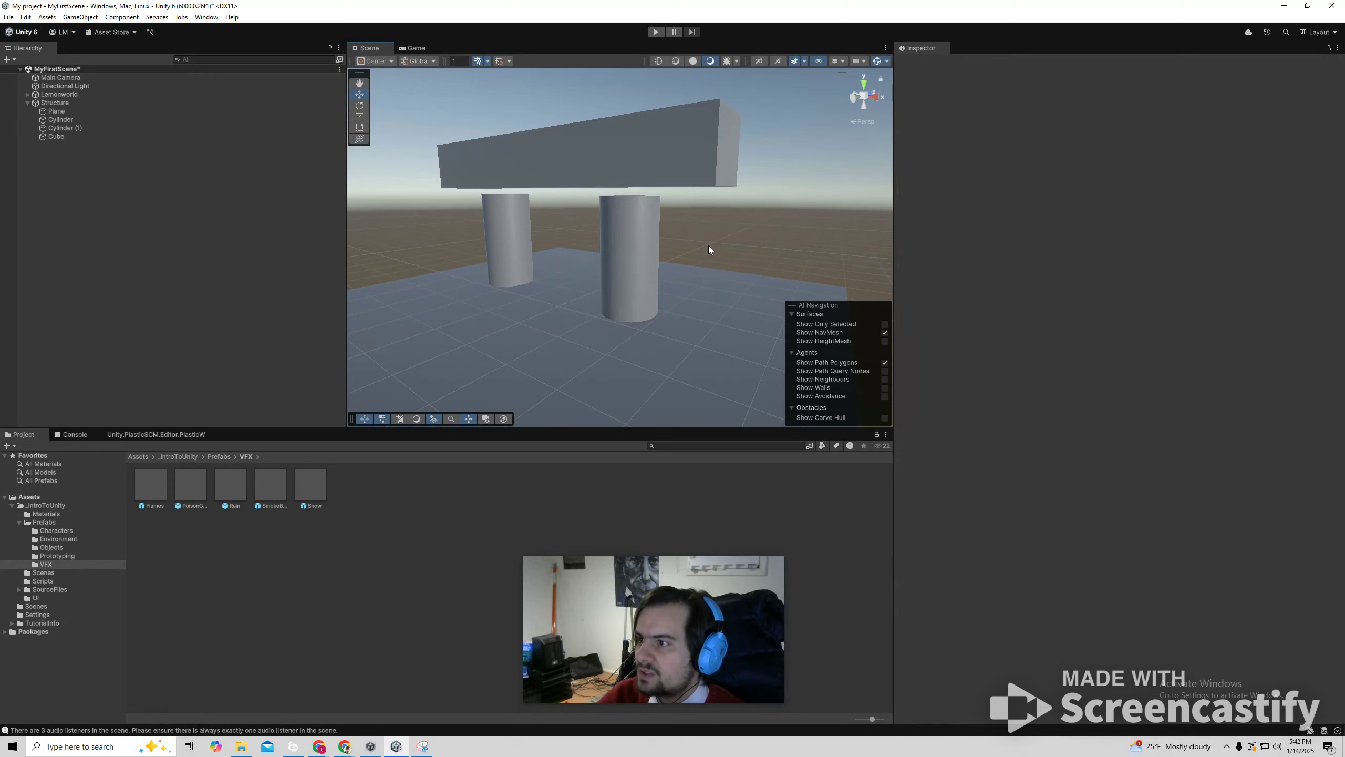
# Duplicate the right cylinder under the beam and raise the copy above the beam.
pyautogui.scroll(-5, 709, 245)
pyautogui.press('w')
pyautogui.moveTo(691, 267); pyautogui.dragTo(802, 271, button='right')
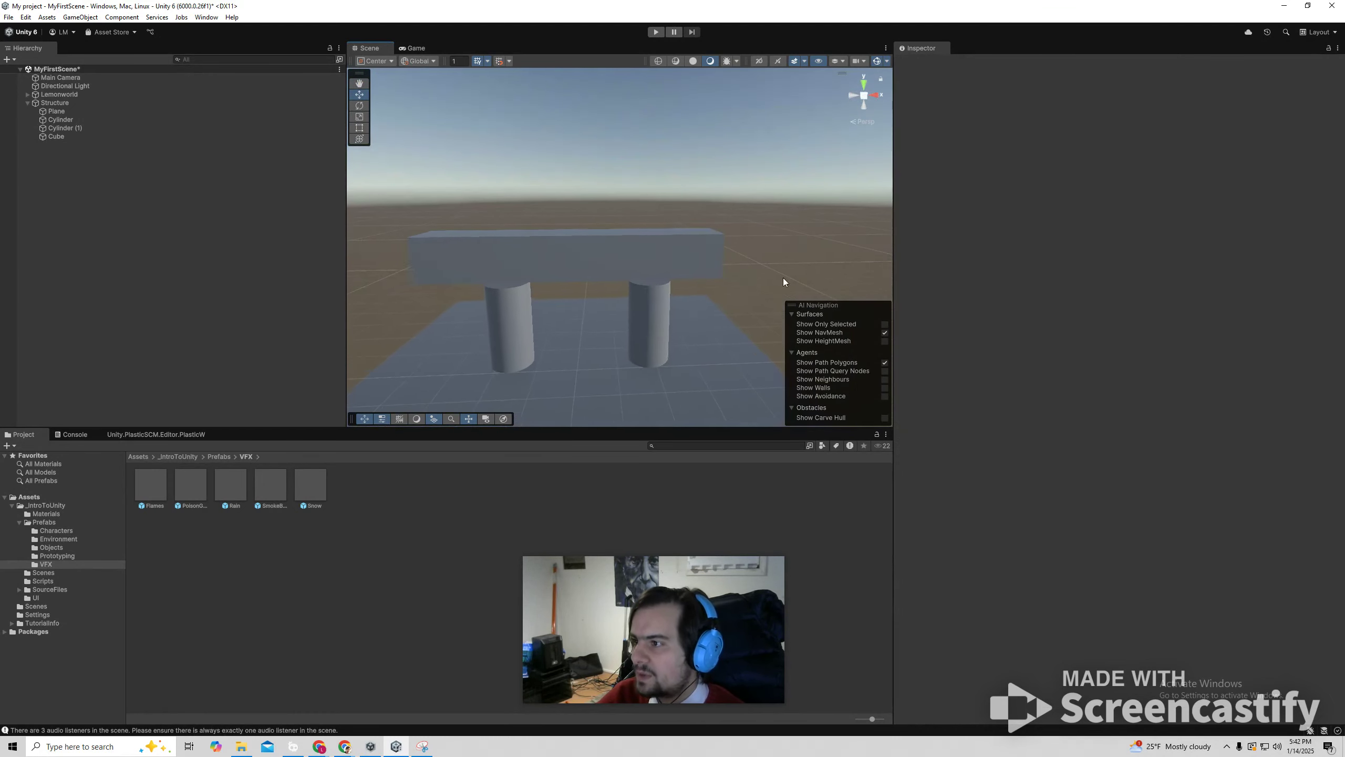
pyautogui.click(660, 311)
pyautogui.hotkey('ctrl', 'd')
pyautogui.moveTo(654, 286); pyautogui.dragTo(654, 139)
# Duplicate the lower left cylinder and the upper right cylinder together and raise both copies by one level.
pyautogui.keyDown('shift'); pyautogui.click(509, 324); pyautogui.keyUp('shift')
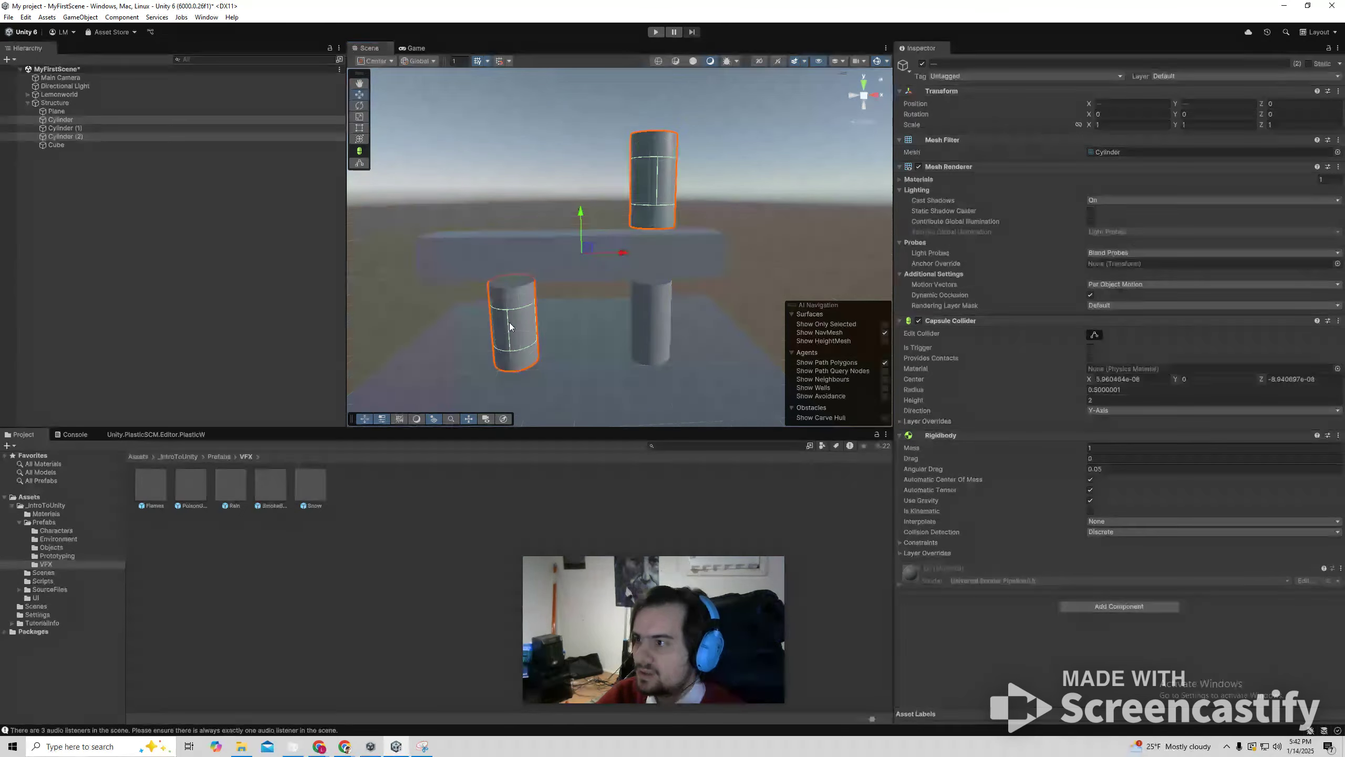
pyautogui.hotkey('ctrl', 'd')
pyautogui.moveTo(579, 217); pyautogui.dragTo(604, 66)
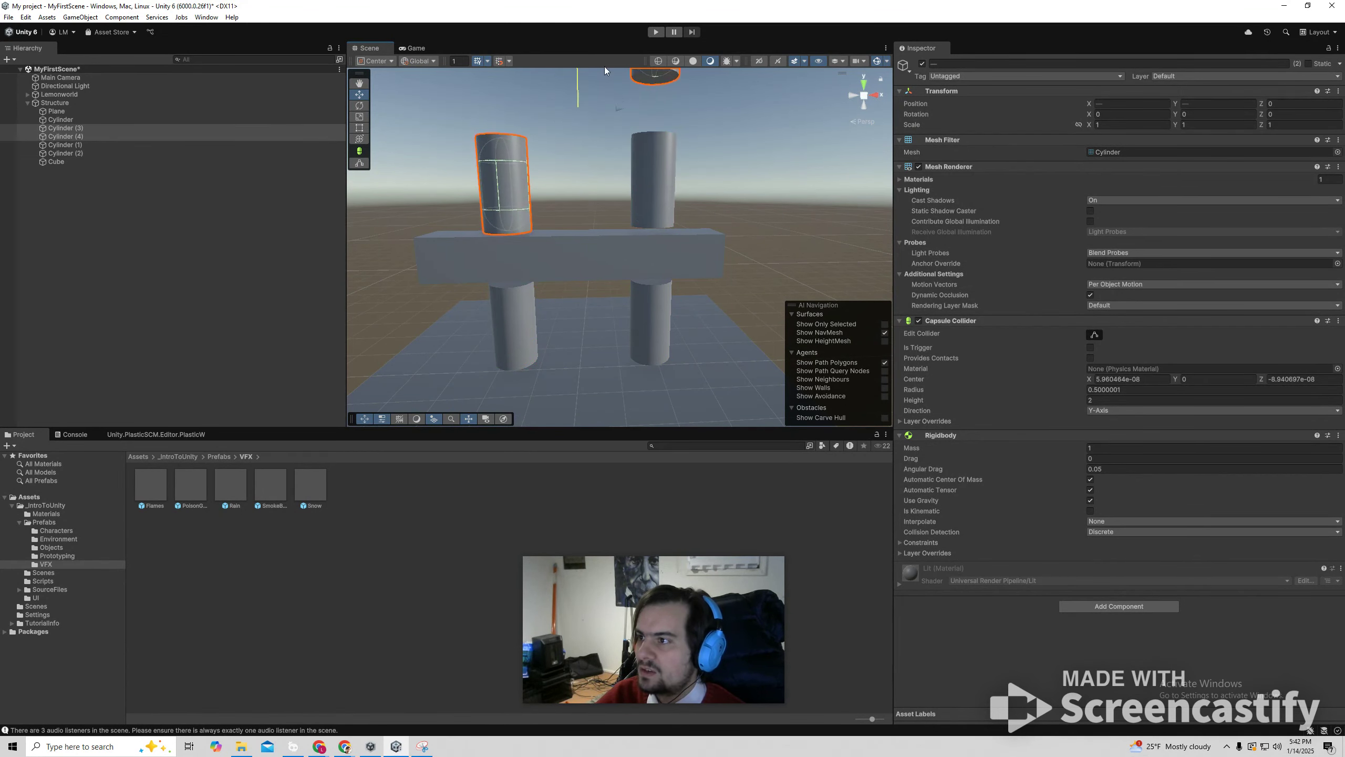
pyautogui.click(732, 201)
# Duplicate the beam together with its two supporting cylinders and raise the copies to the top of the structure.
pyautogui.scroll(-5, 612, 252)
pyautogui.moveTo(527, 213); pyautogui.dragTo(704, 296)
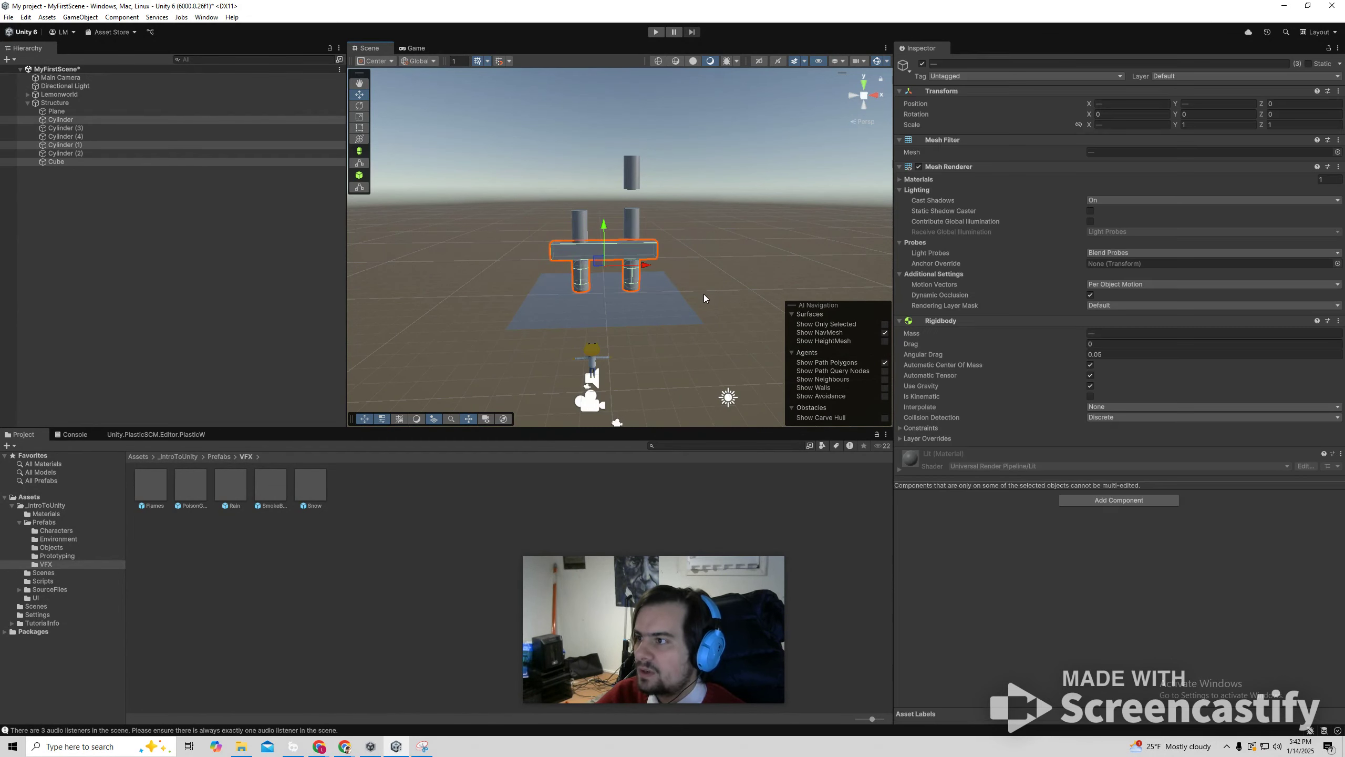
pyautogui.hotkey('ctrl', 'd')
pyautogui.moveTo(604, 227); pyautogui.dragTo(618, 81)
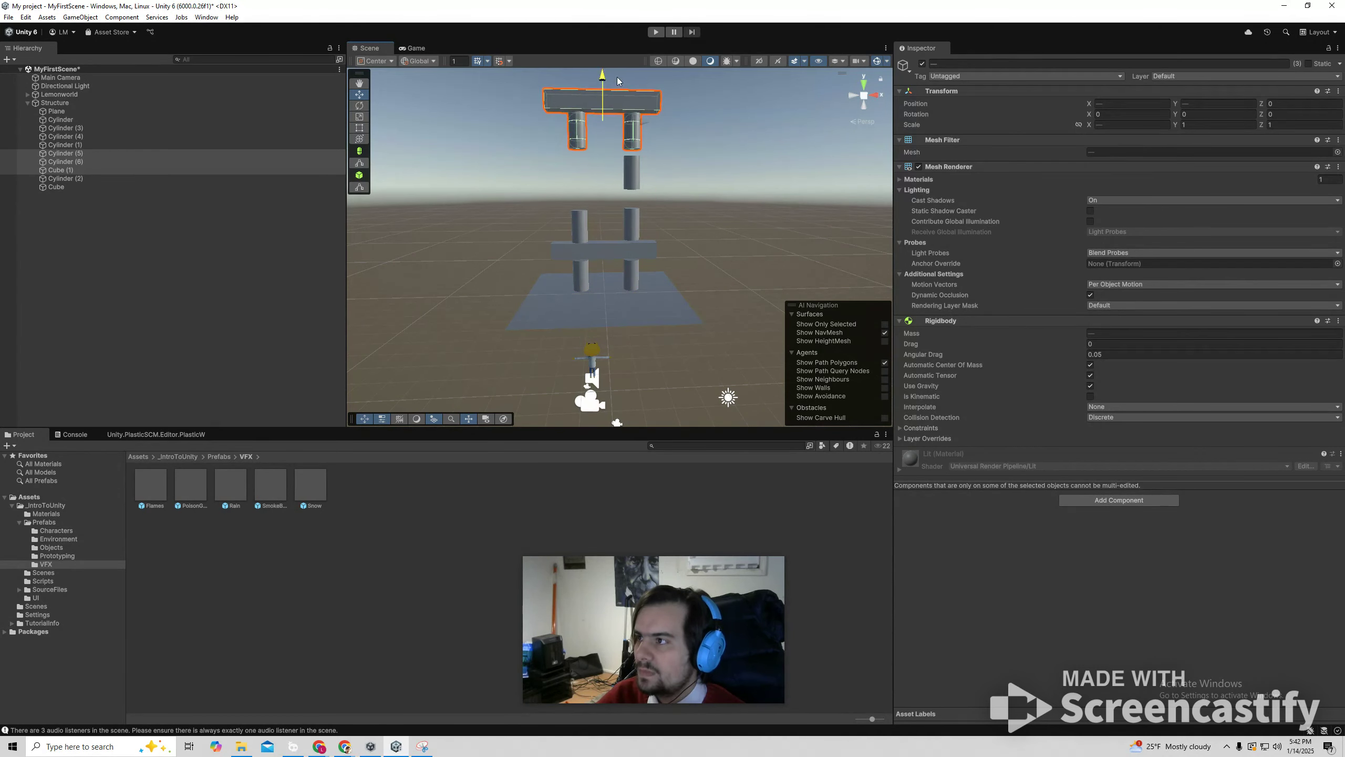
# Duplicate the single floating right cylinder and move the copy across to X -1.58 on the left side.
pyautogui.click(634, 178)
pyautogui.hotkey('ctrl', 'd')
pyautogui.moveTo(672, 174); pyautogui.dragTo(618, 175)
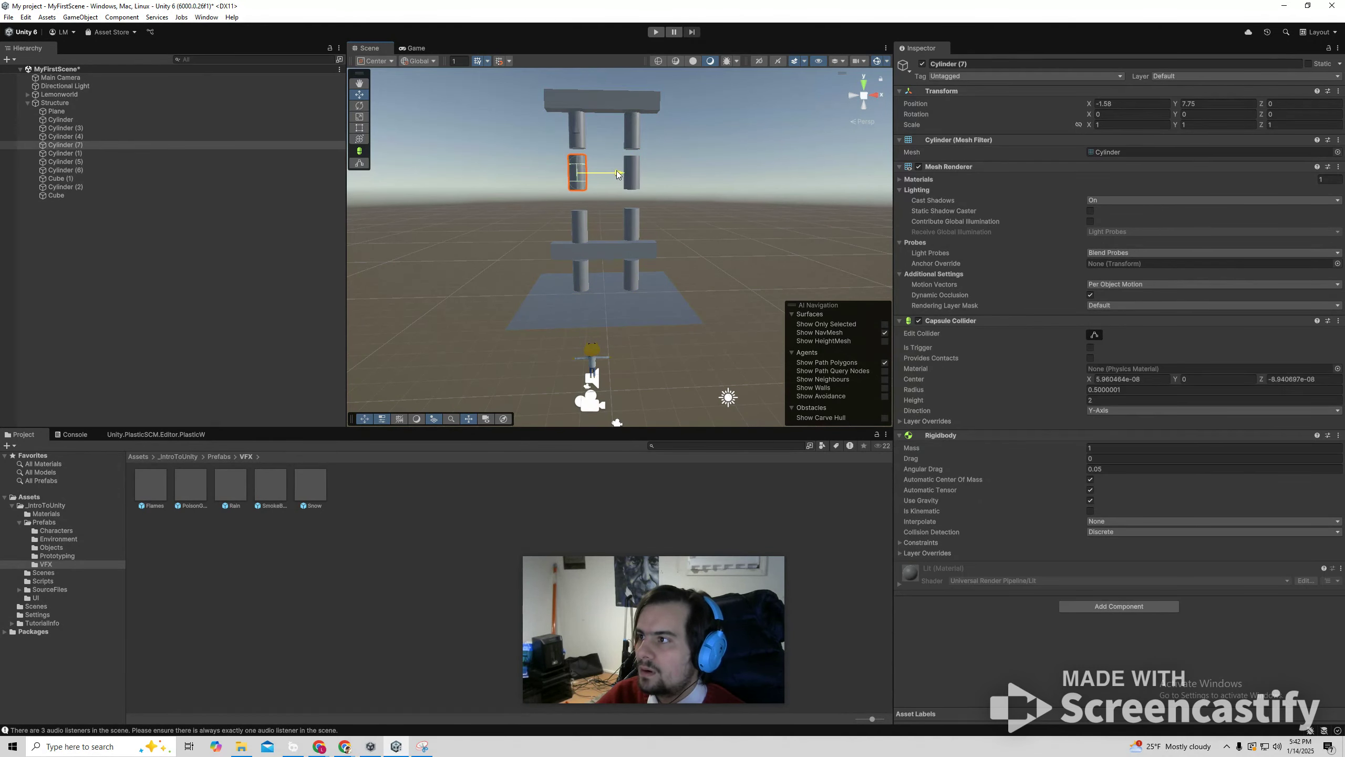
pyautogui.click(603, 190)
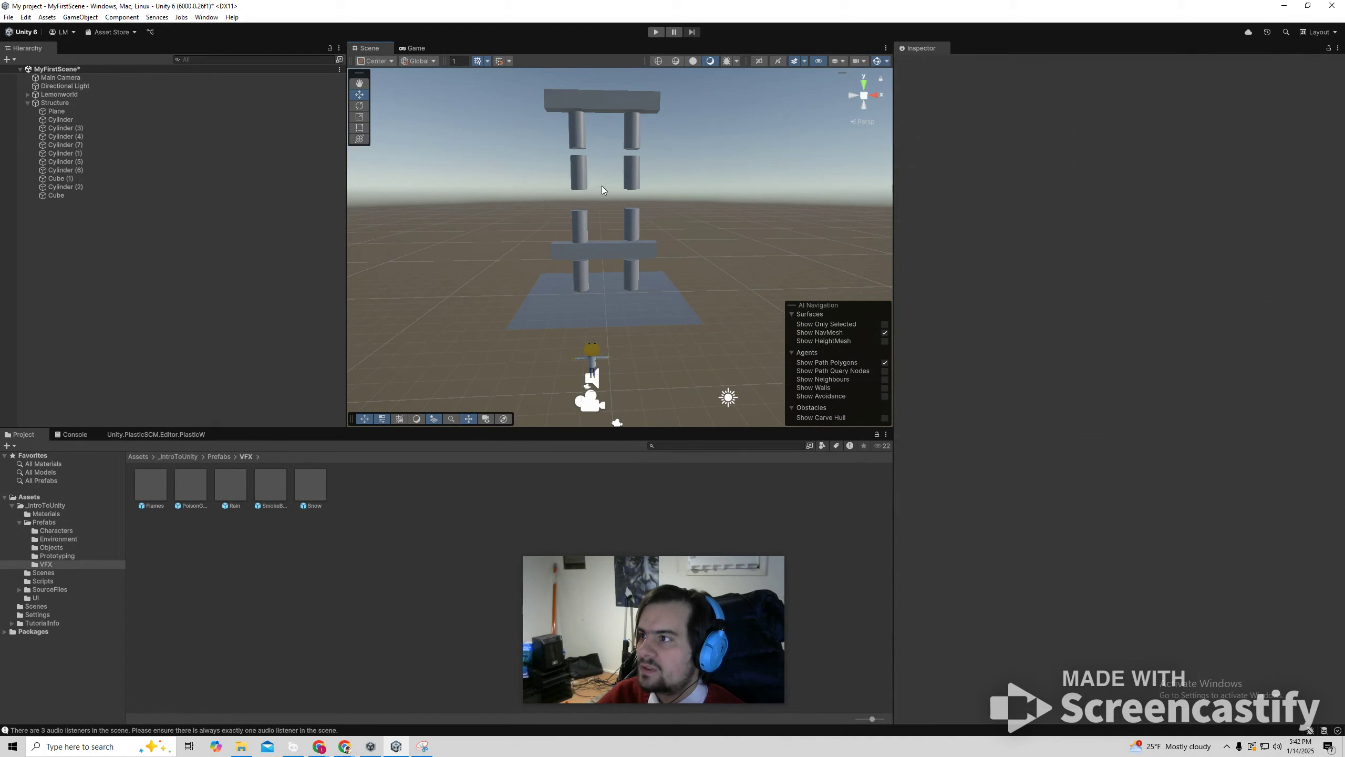
# Run the scene in play mode to test how the stacked structure holds, and stop the test.
pyautogui.click(657, 33)
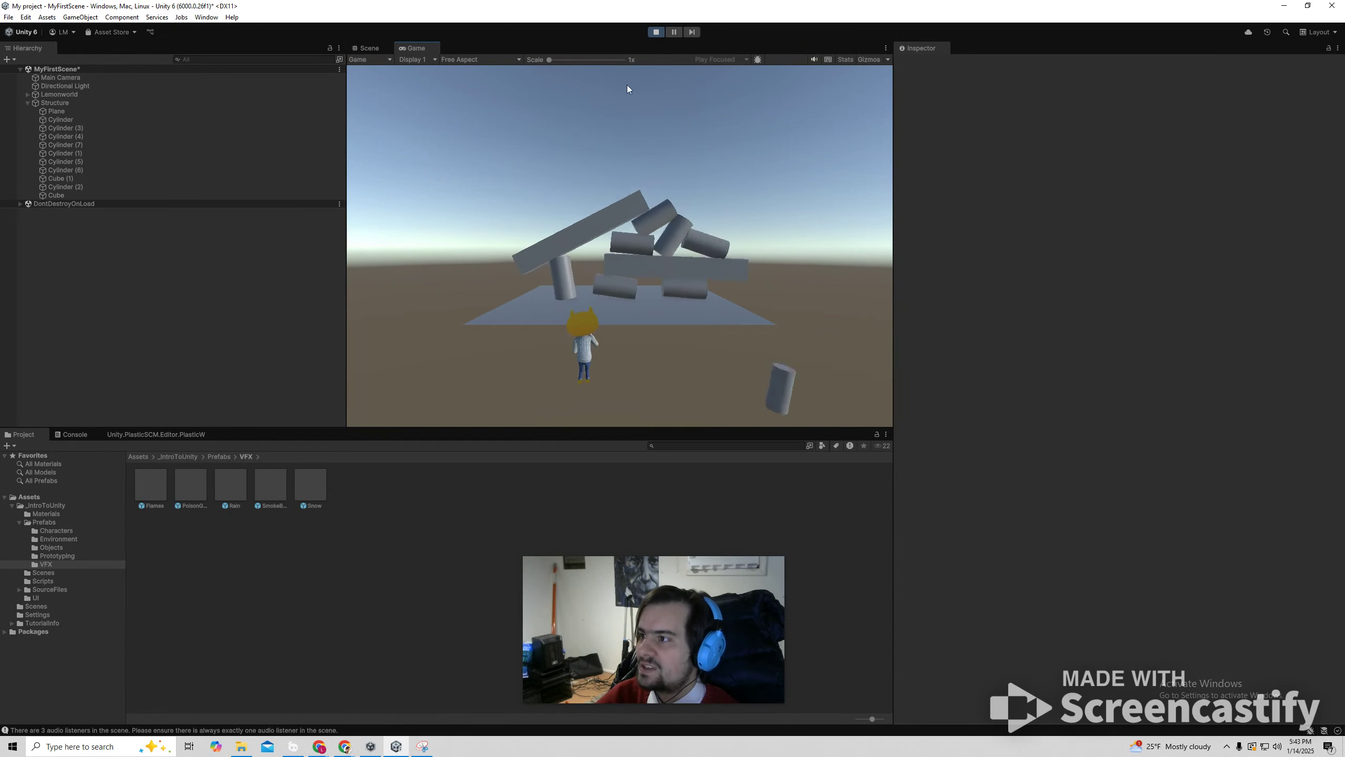
pyautogui.click(656, 34)
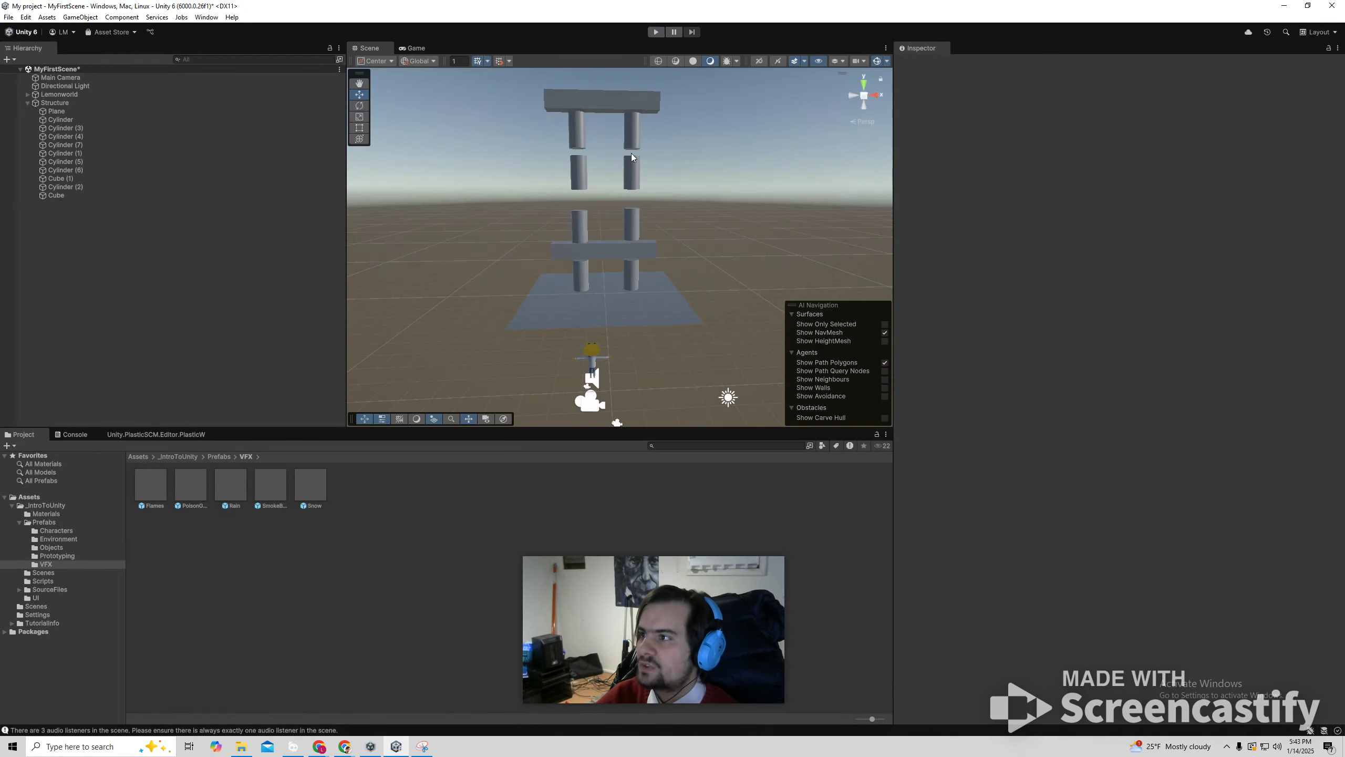
# Lower the four upper cylinders and top beam onto the lower level, and bring the top beam with its two cylinders down further.
pyautogui.moveTo(577, 104); pyautogui.dragTo(723, 218)
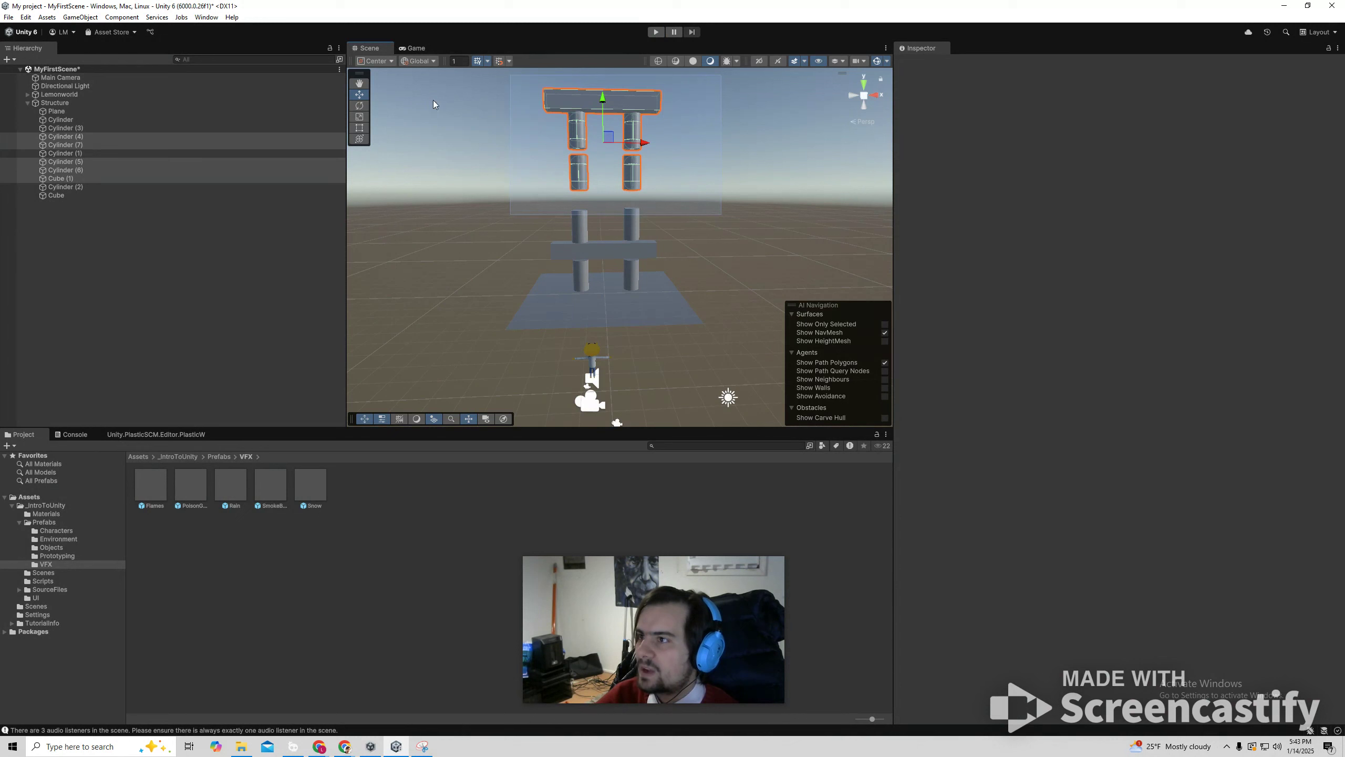
pyautogui.moveTo(605, 102); pyautogui.dragTo(617, 121)
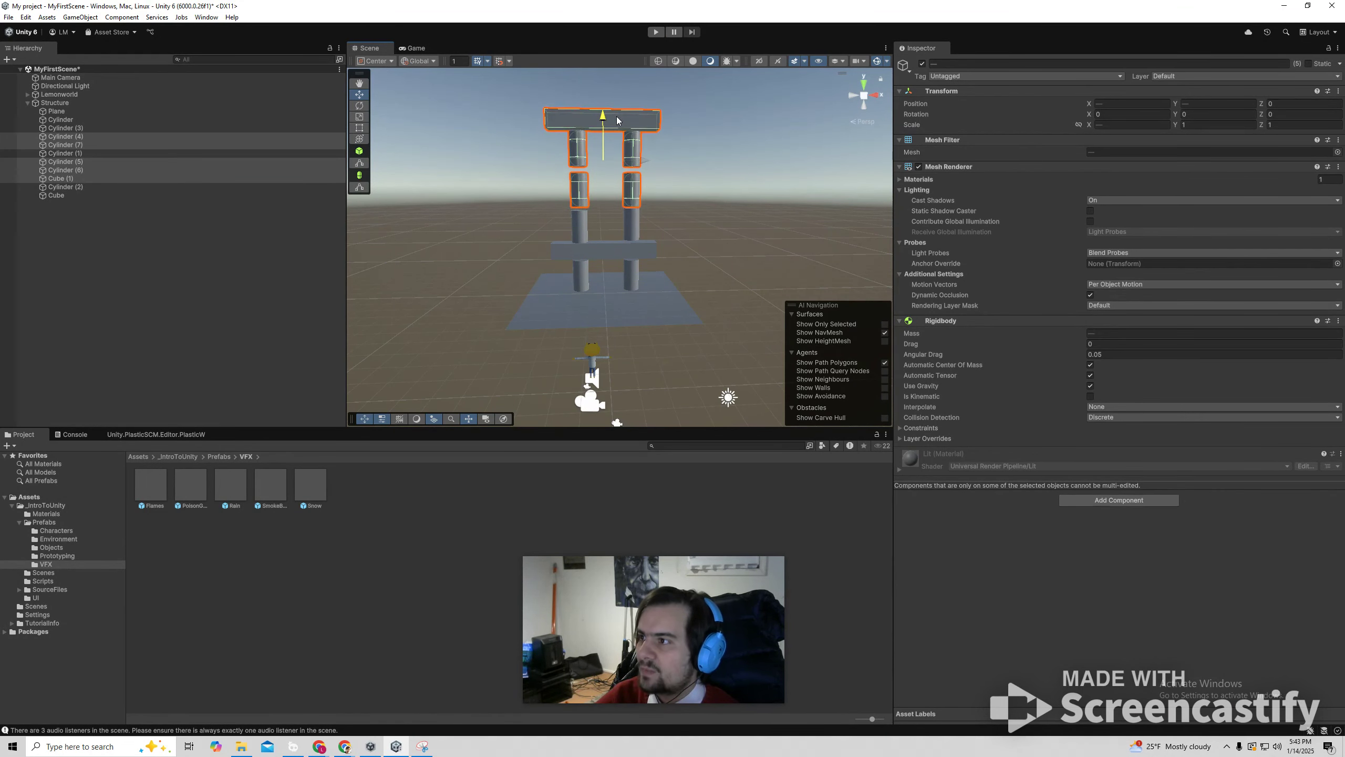
pyautogui.click(635, 228)
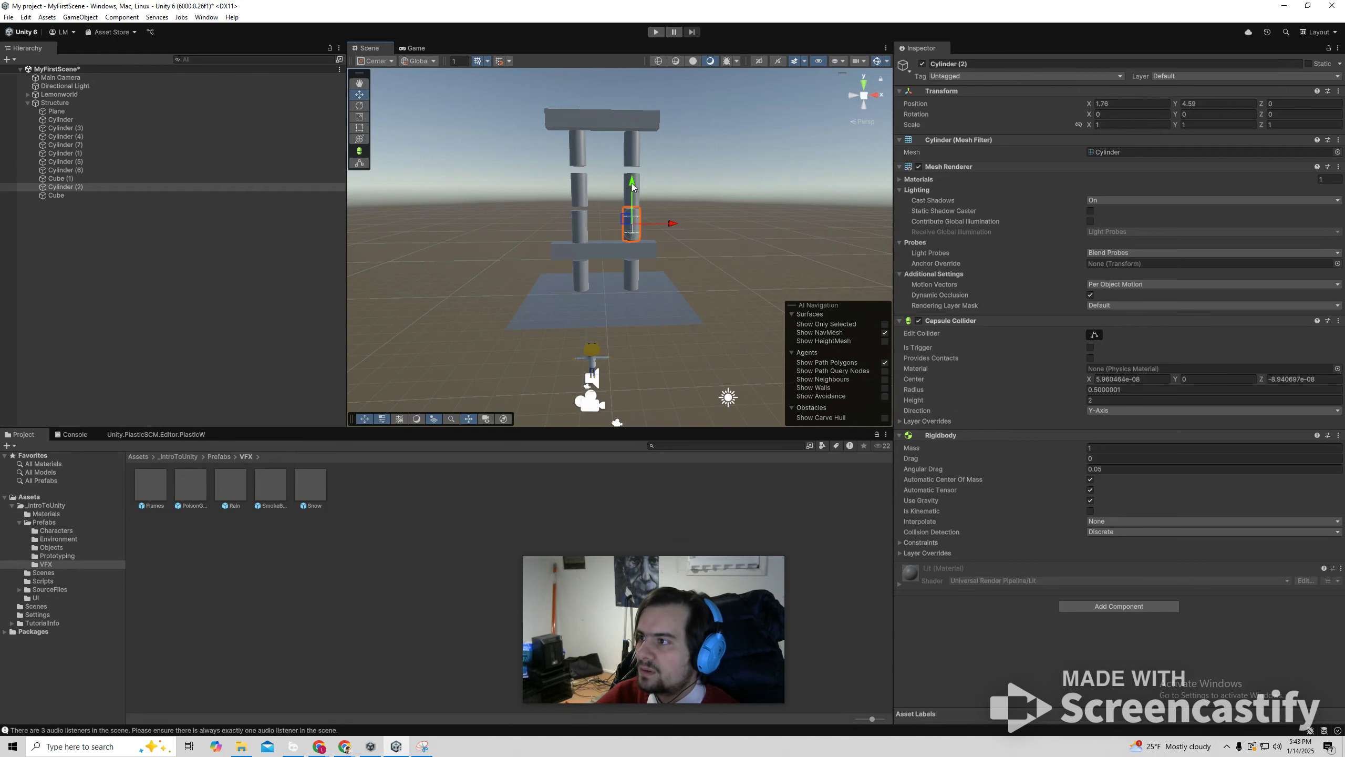
pyautogui.click(540, 131)
pyautogui.moveTo(540, 102); pyautogui.dragTo(649, 141)
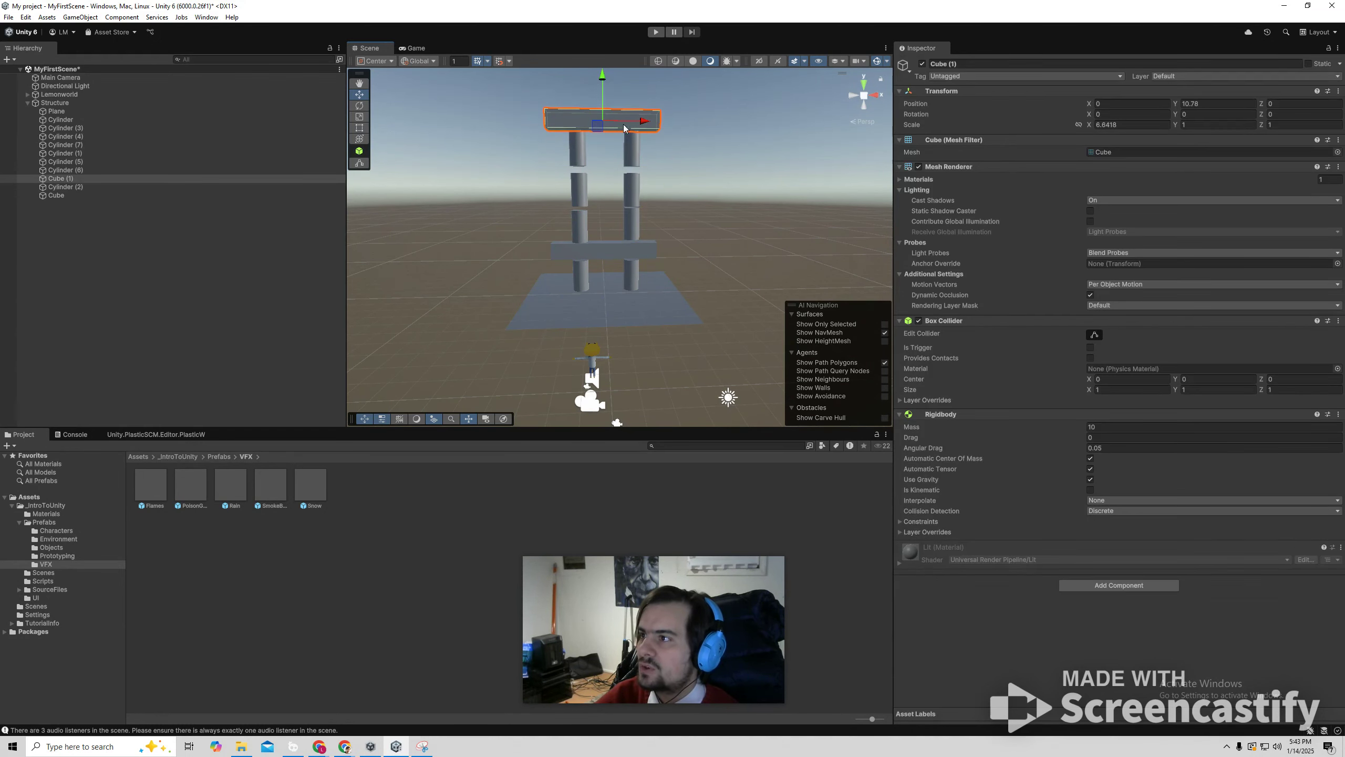
pyautogui.moveTo(536, 99); pyautogui.dragTo(678, 179)
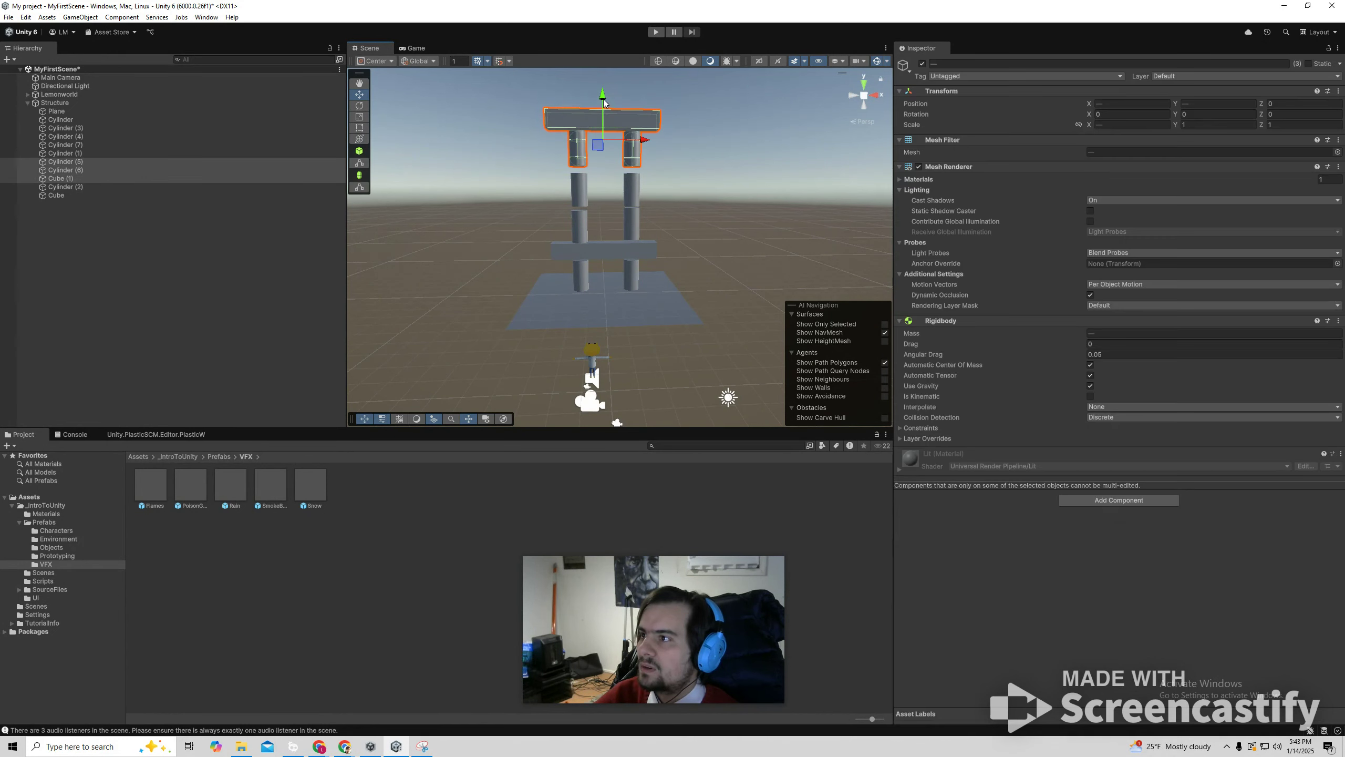
pyautogui.moveTo(603, 97); pyautogui.dragTo(602, 105)
pyautogui.click(625, 102)
# Run the scene again, examine up close in the Scene view how the cylinders touch the plane and beam, and stop play mode.
pyautogui.click(656, 33)
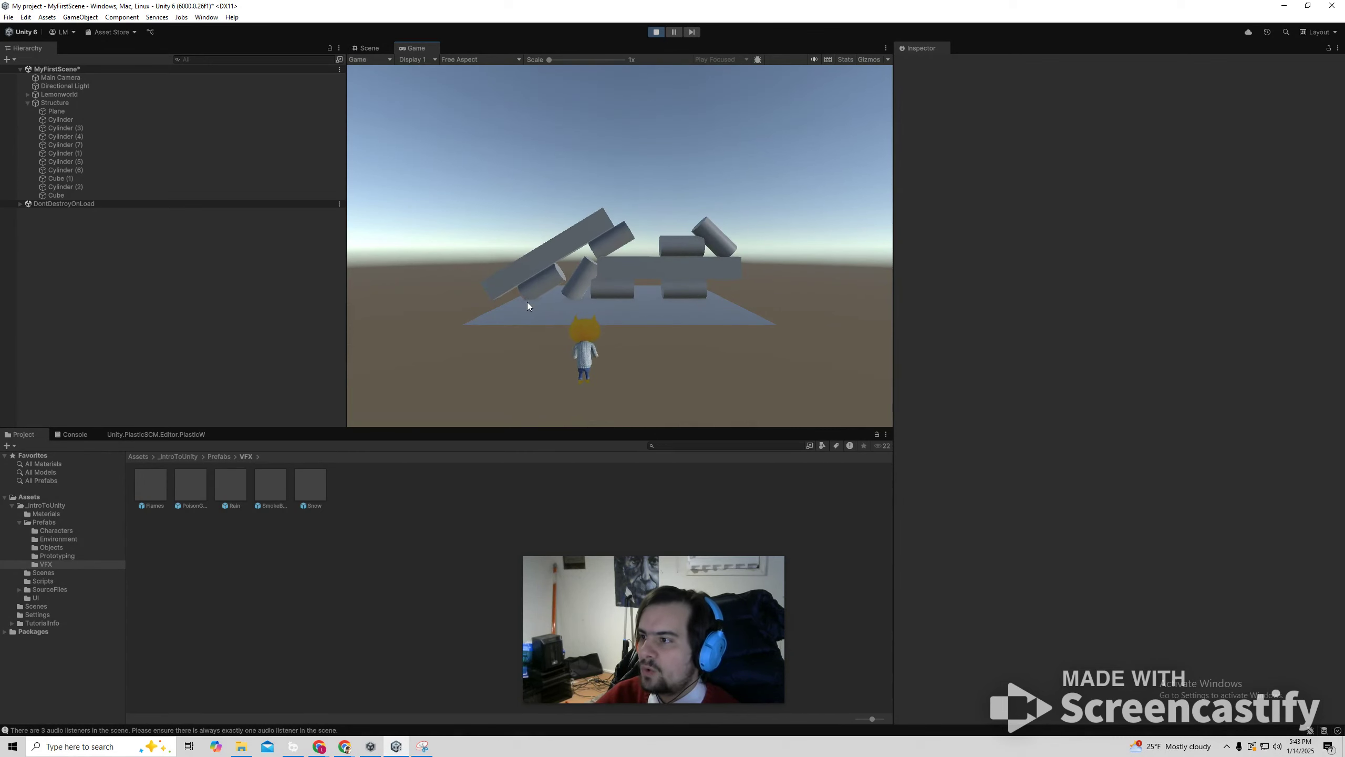
pyautogui.click(369, 48)
pyautogui.moveTo(541, 307); pyautogui.dragTo(614, 339, button='right')
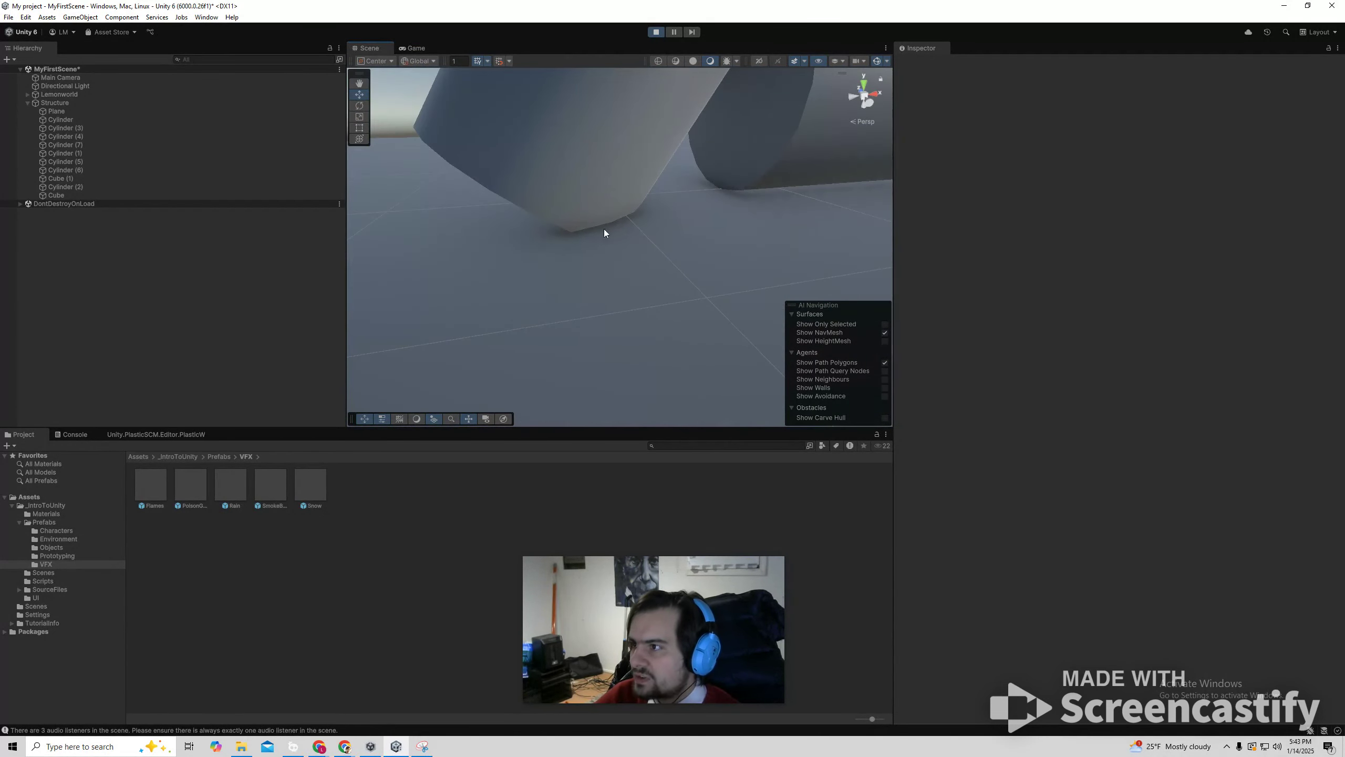
pyautogui.moveTo(605, 240); pyautogui.dragTo(537, 328, button='right')
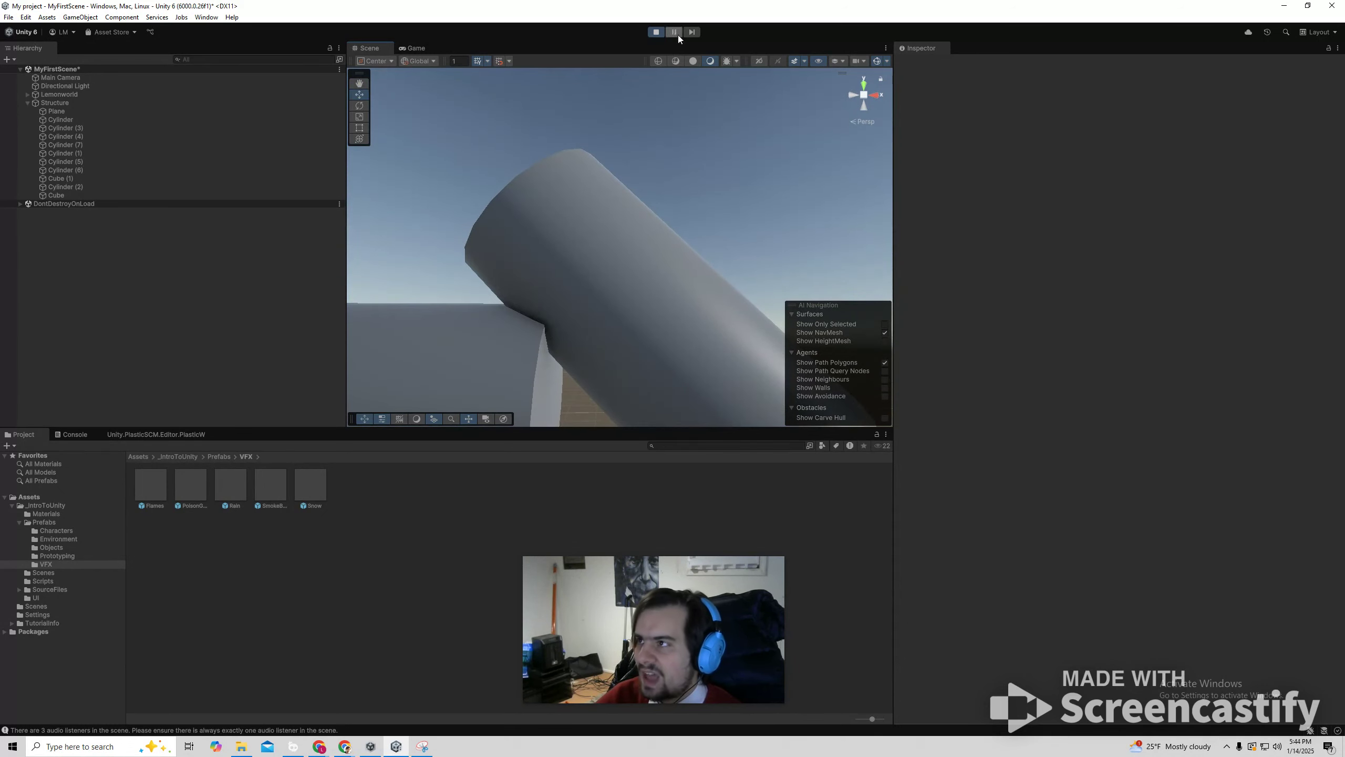
pyautogui.click(656, 32)
# Disable the Capsule Collider on the lower right cylinder and add a Mesh Collider with Convex enabled.
pyautogui.moveTo(592, 211); pyautogui.dragTo(609, 333, button='right')
pyautogui.click(638, 351)
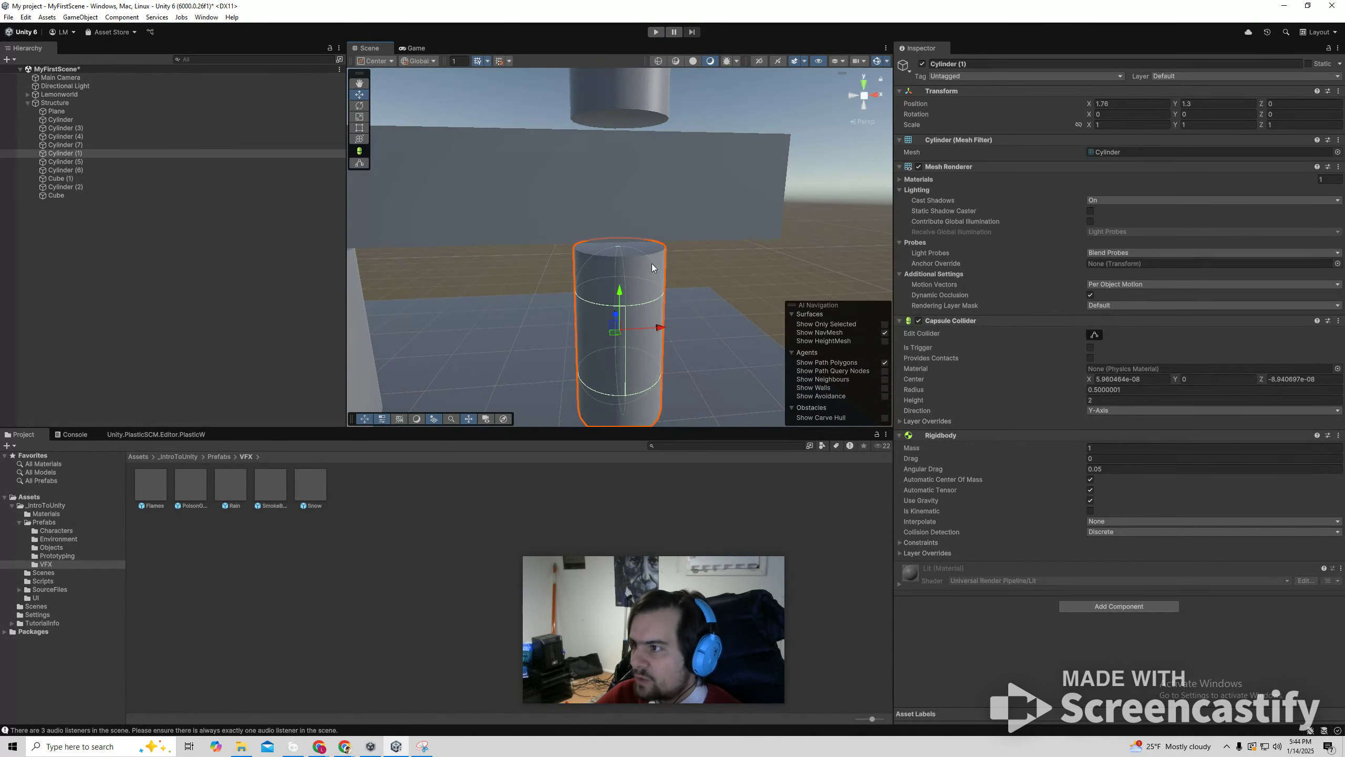
pyautogui.moveTo(672, 293); pyautogui.dragTo(645, 173, button='right')
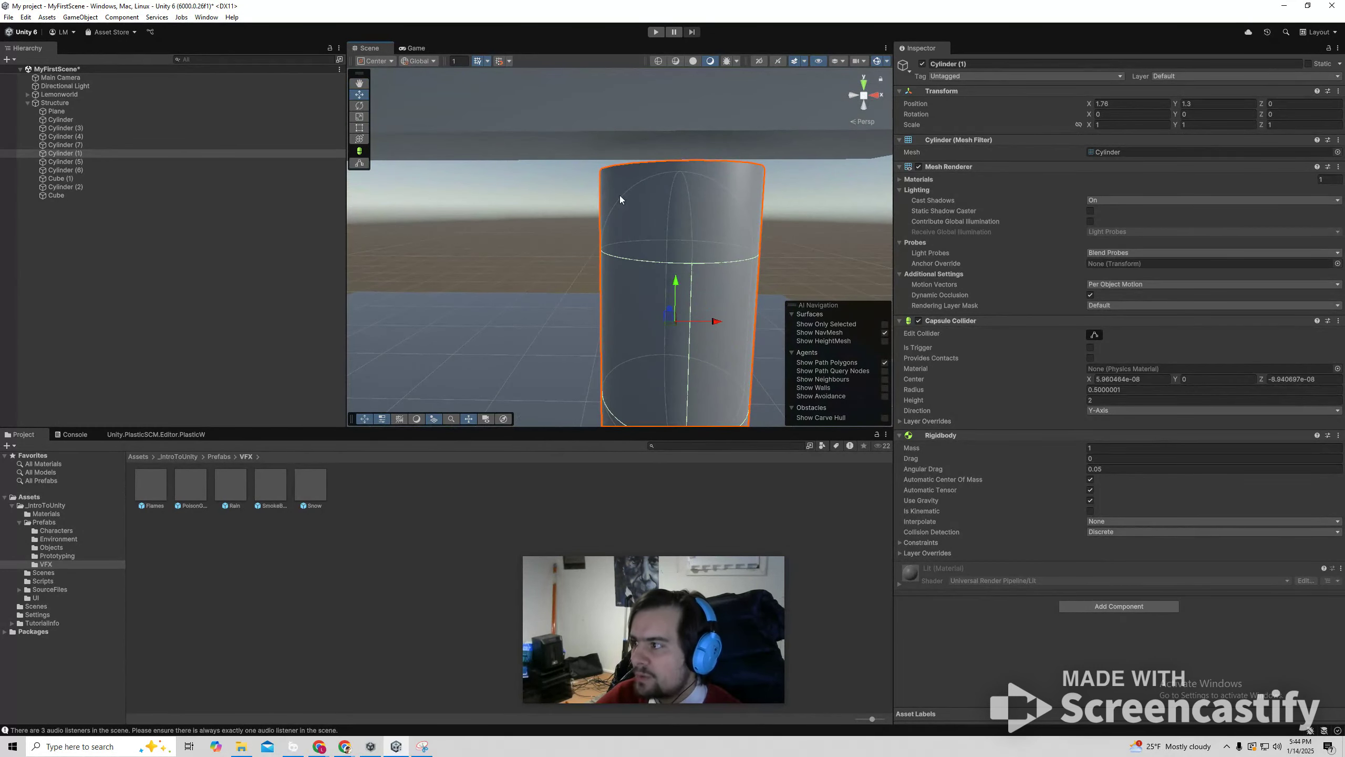
pyautogui.click(918, 320)
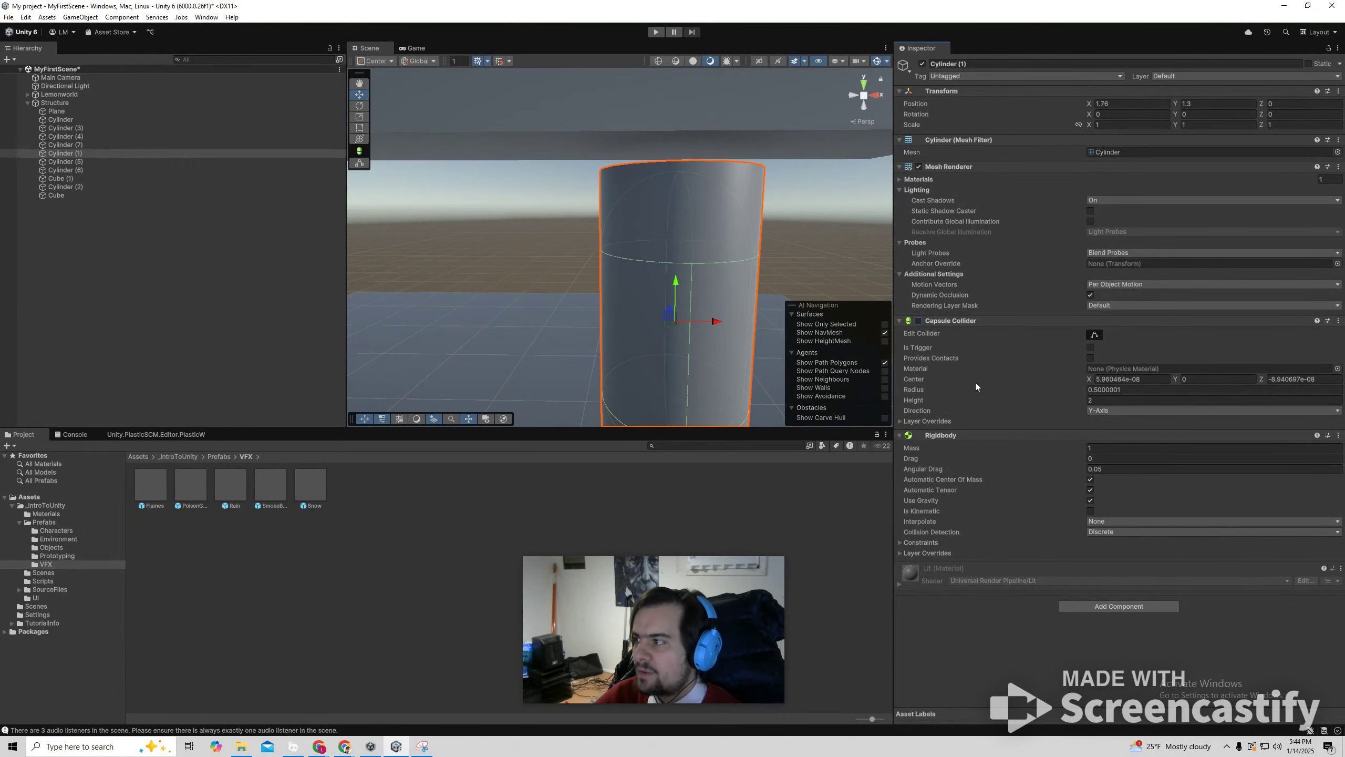
pyautogui.click(1110, 606)
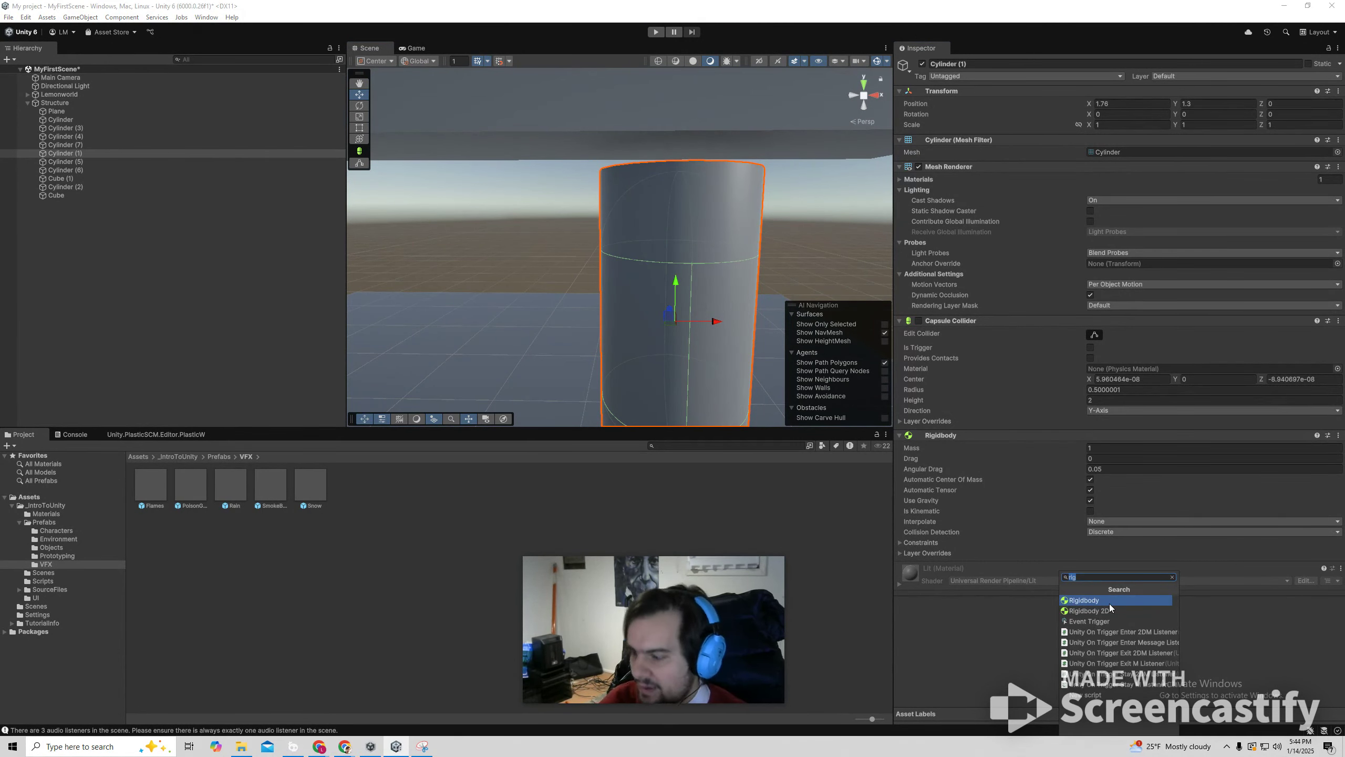
pyautogui.write('mesh')
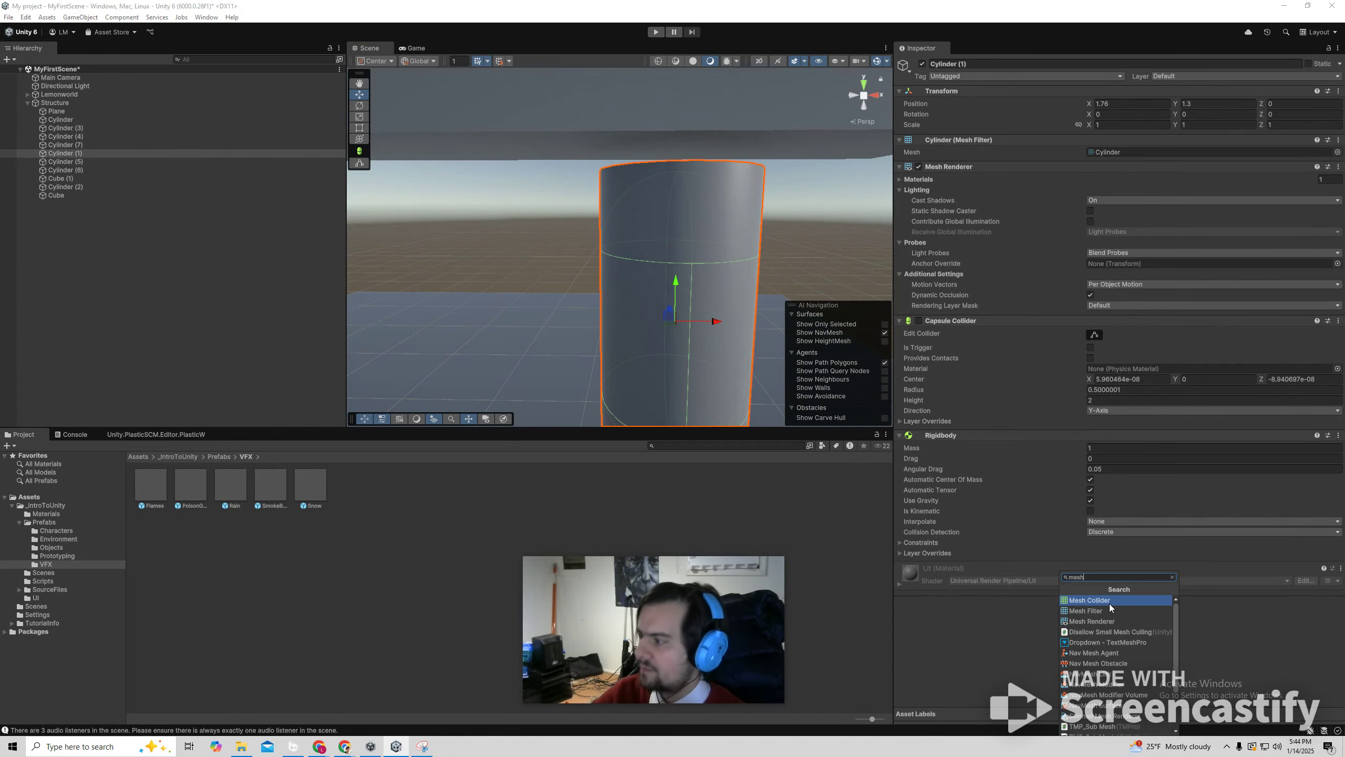
pyautogui.click(1111, 604)
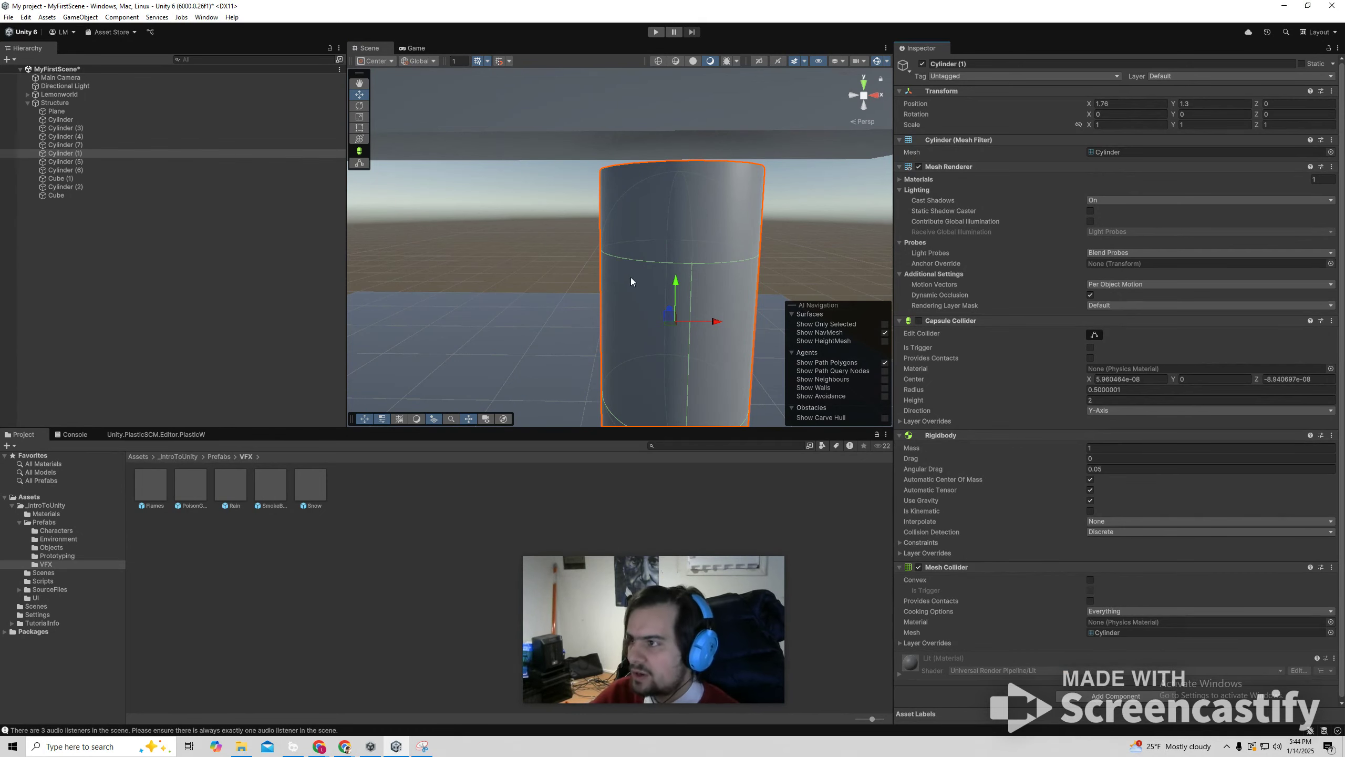
pyautogui.click(1089, 579)
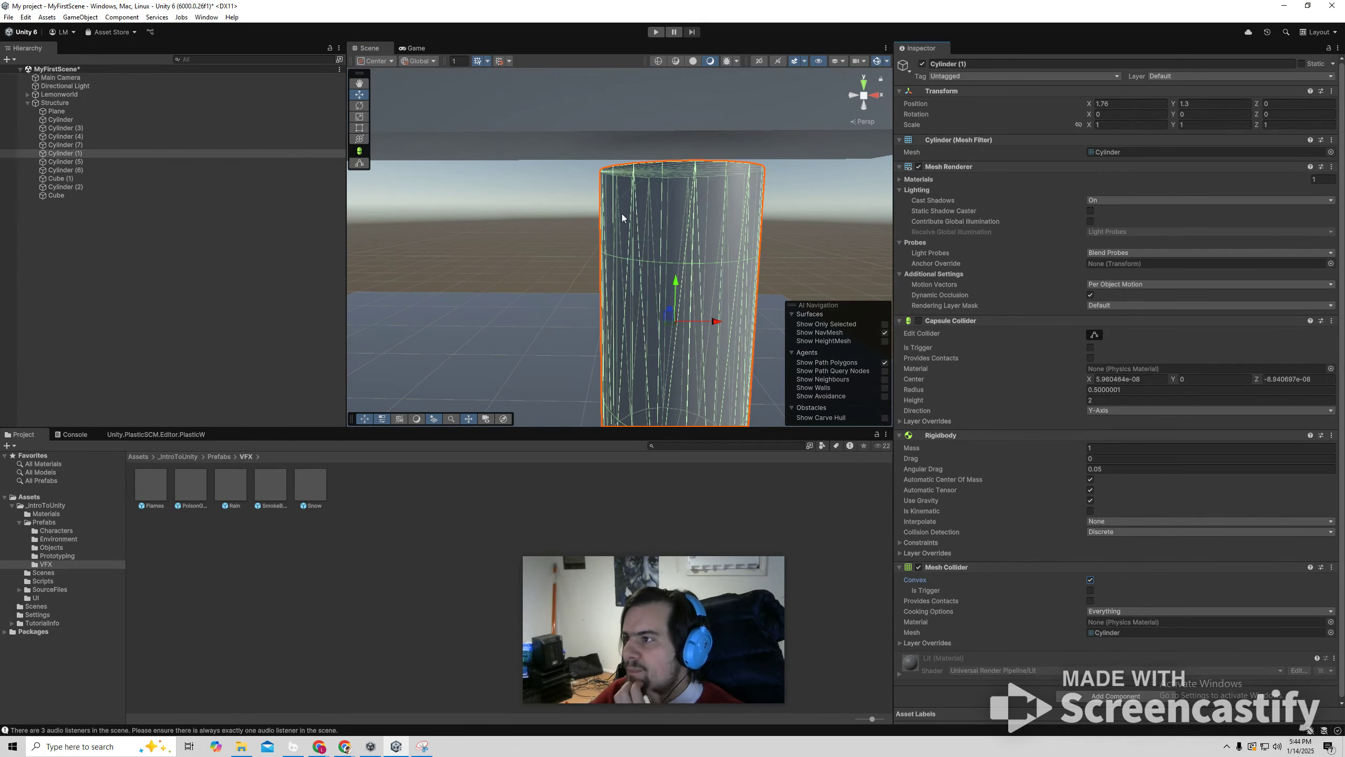
pyautogui.moveTo(763, 290); pyautogui.dragTo(696, 337, button='right')
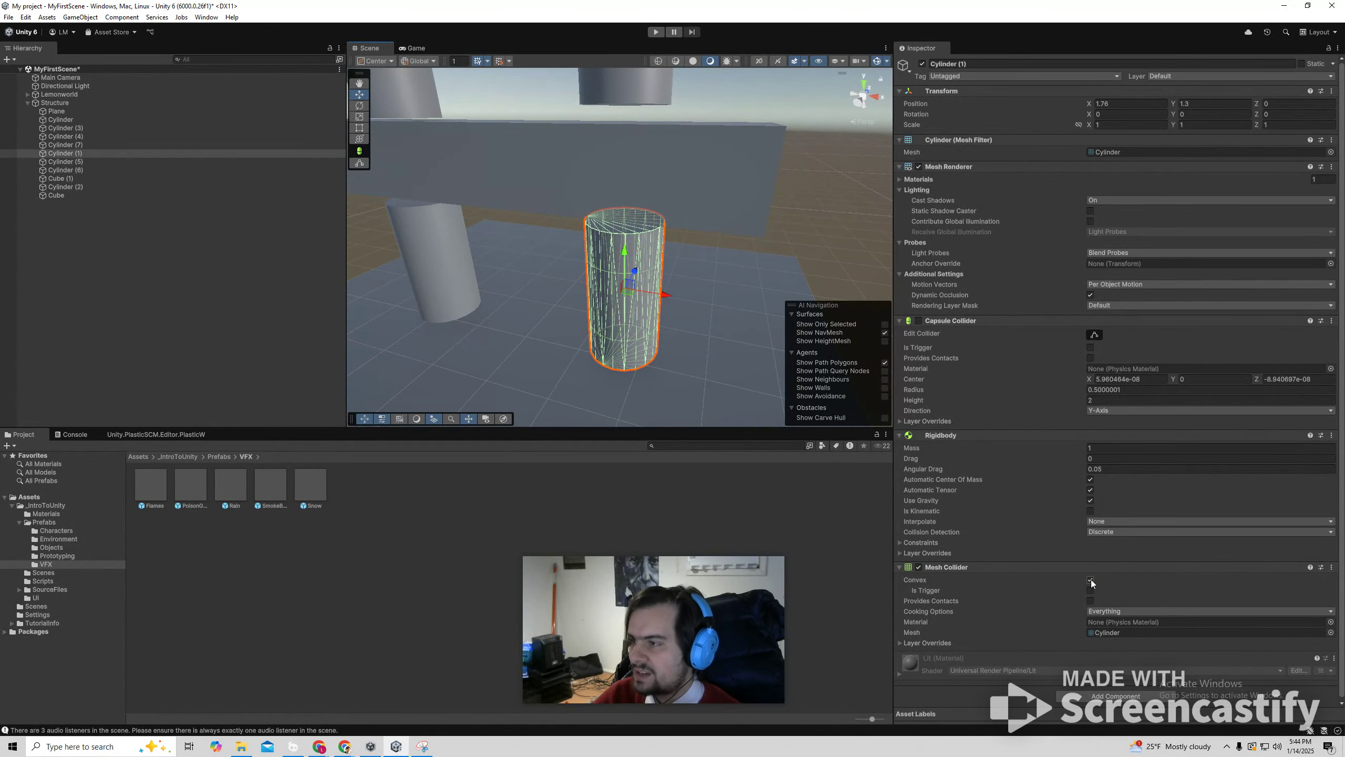
# Disable the Capsule Collider on the lower left cylinder and give it a convex Mesh Collider instead.
pyautogui.click(459, 247)
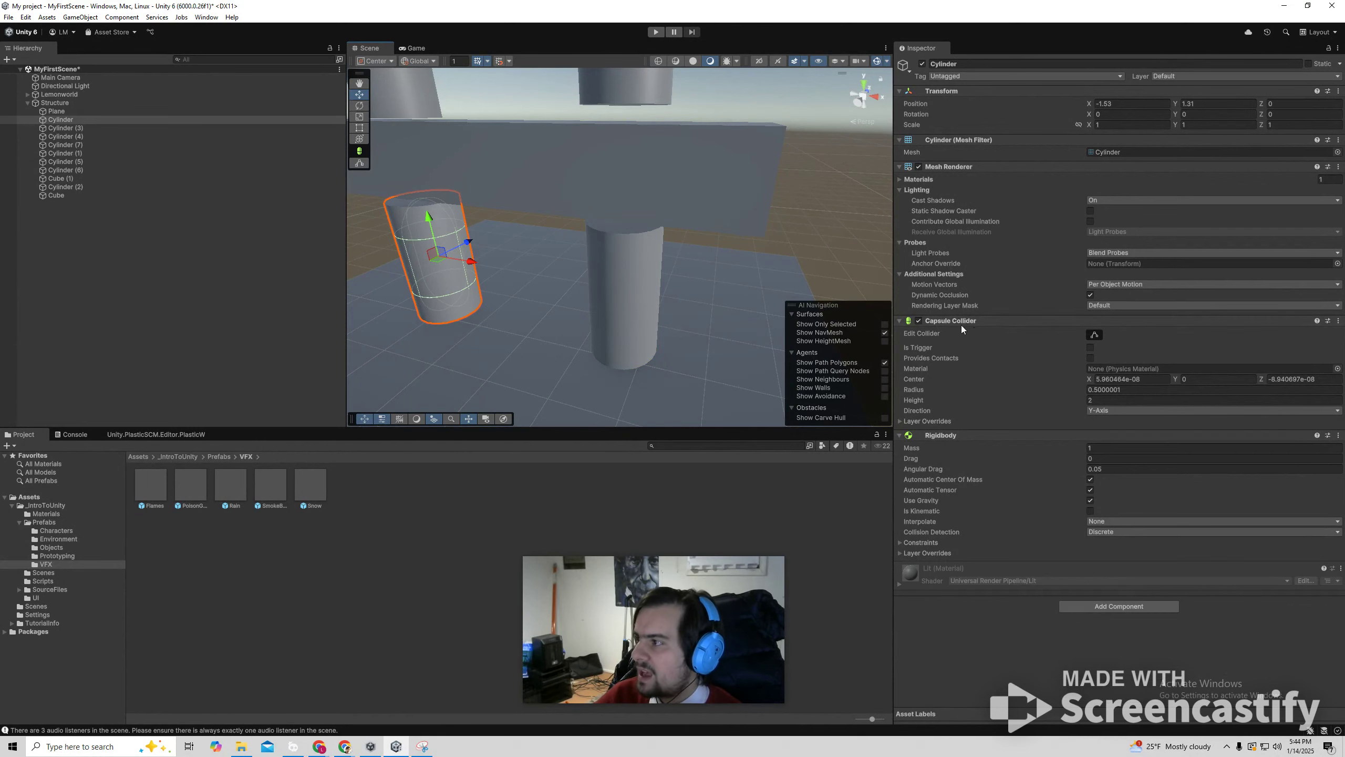
pyautogui.click(919, 321)
pyautogui.click(1090, 607)
pyautogui.click(1093, 610)
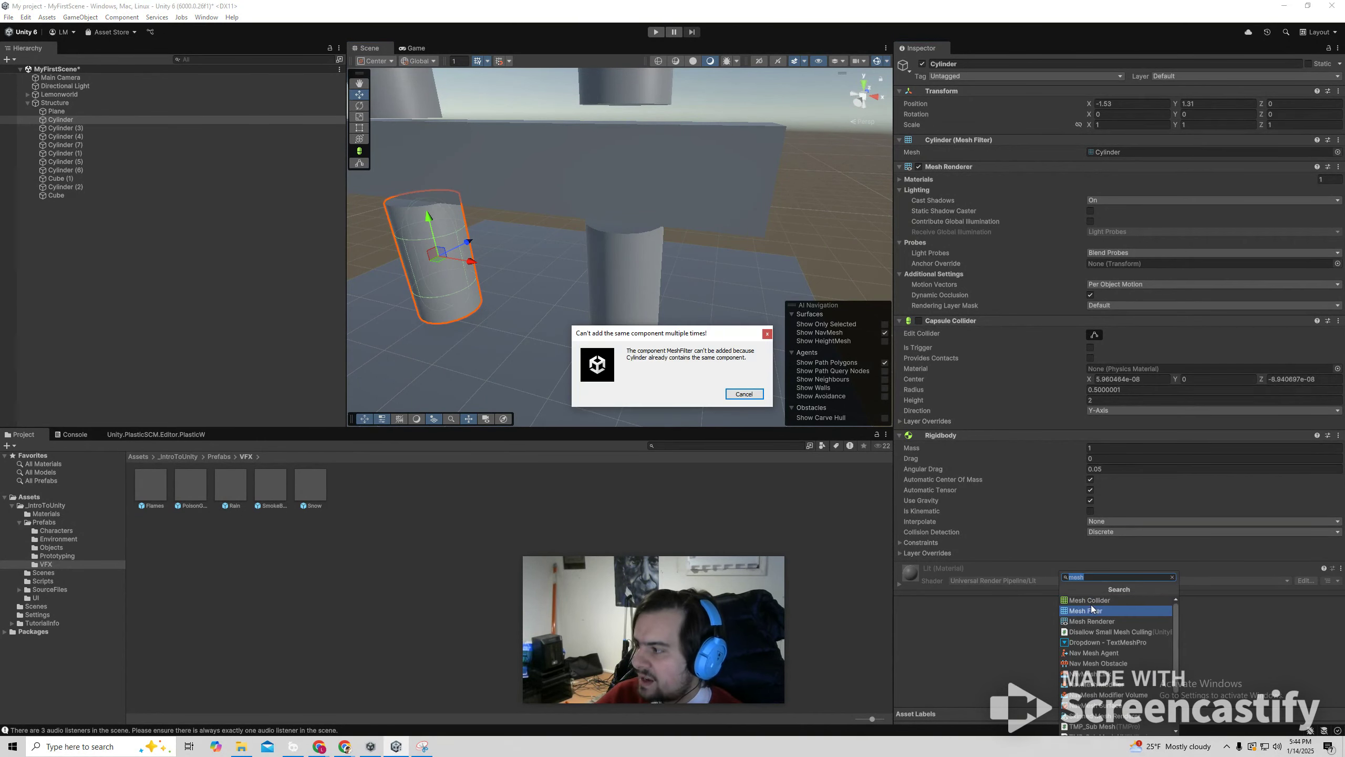
pyautogui.click(766, 335)
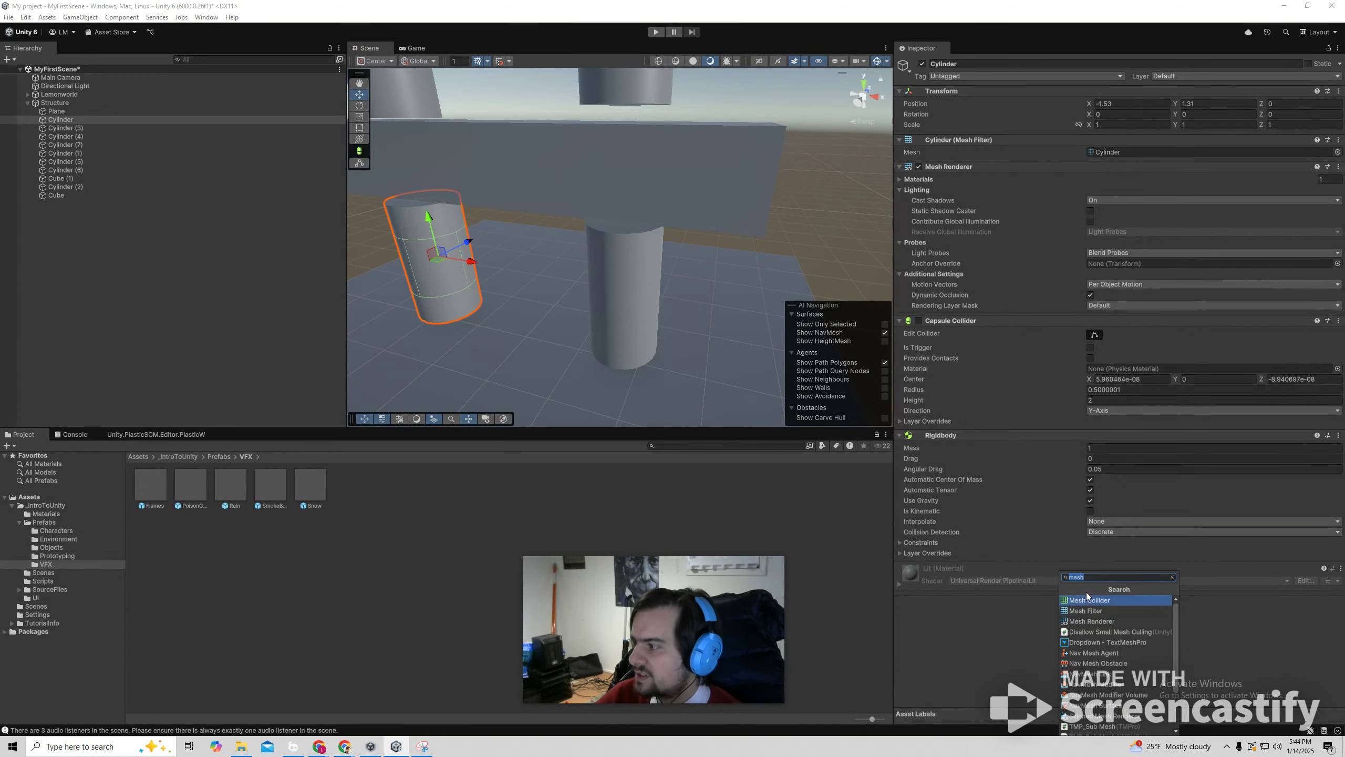
pyautogui.click(1082, 600)
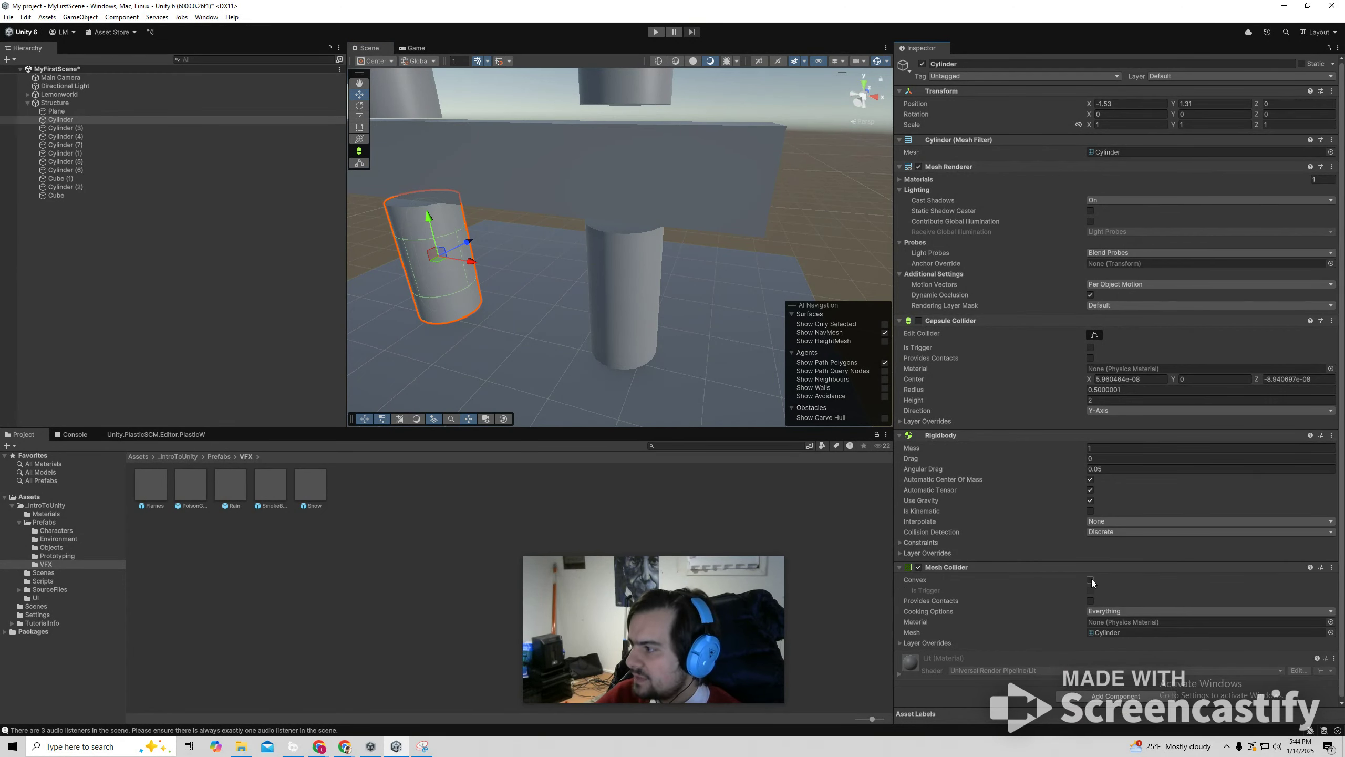
pyautogui.click(1090, 579)
pyautogui.click(551, 275)
pyautogui.click(427, 239)
pyautogui.click(629, 290)
pyautogui.click(821, 231)
# Delete the upper cylinders that still use Capsule Colliders, from above the lower beam up to the top beam.
pyautogui.press('s')
pyautogui.moveTo(711, 284); pyautogui.dragTo(615, 188, button='right')
pyautogui.moveTo(528, 163); pyautogui.dragTo(748, 317)
pyautogui.press('Delete')
pyautogui.moveTo(457, 125); pyautogui.dragTo(801, 88)
pyautogui.moveTo(807, 176); pyautogui.dragTo(471, 86)
pyautogui.press('Delete')
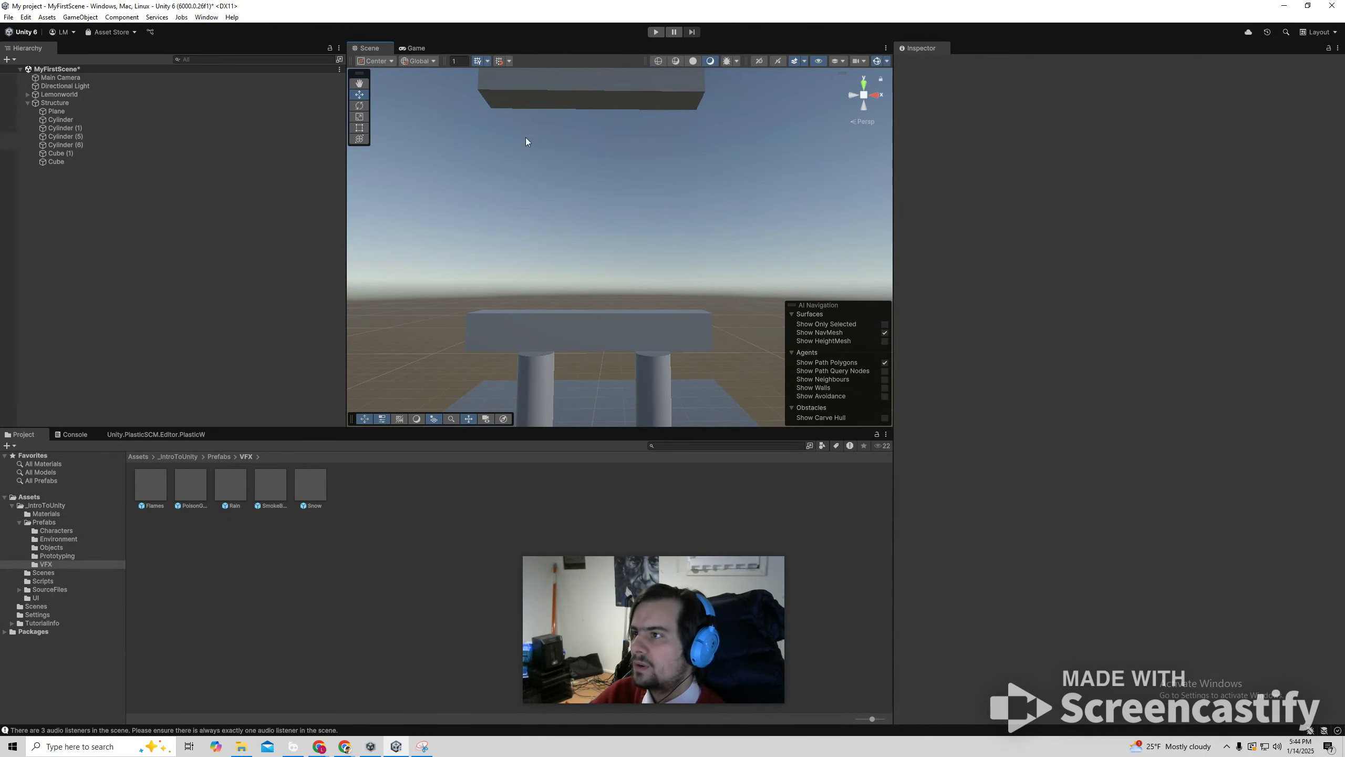
# Duplicate the lower beam with its two cylinders twice, stack the copies as two more levels, and delete the old top beam.
pyautogui.moveTo(527, 368); pyautogui.dragTo(786, 459)
pyautogui.moveTo(362, 293); pyautogui.dragTo(741, 436)
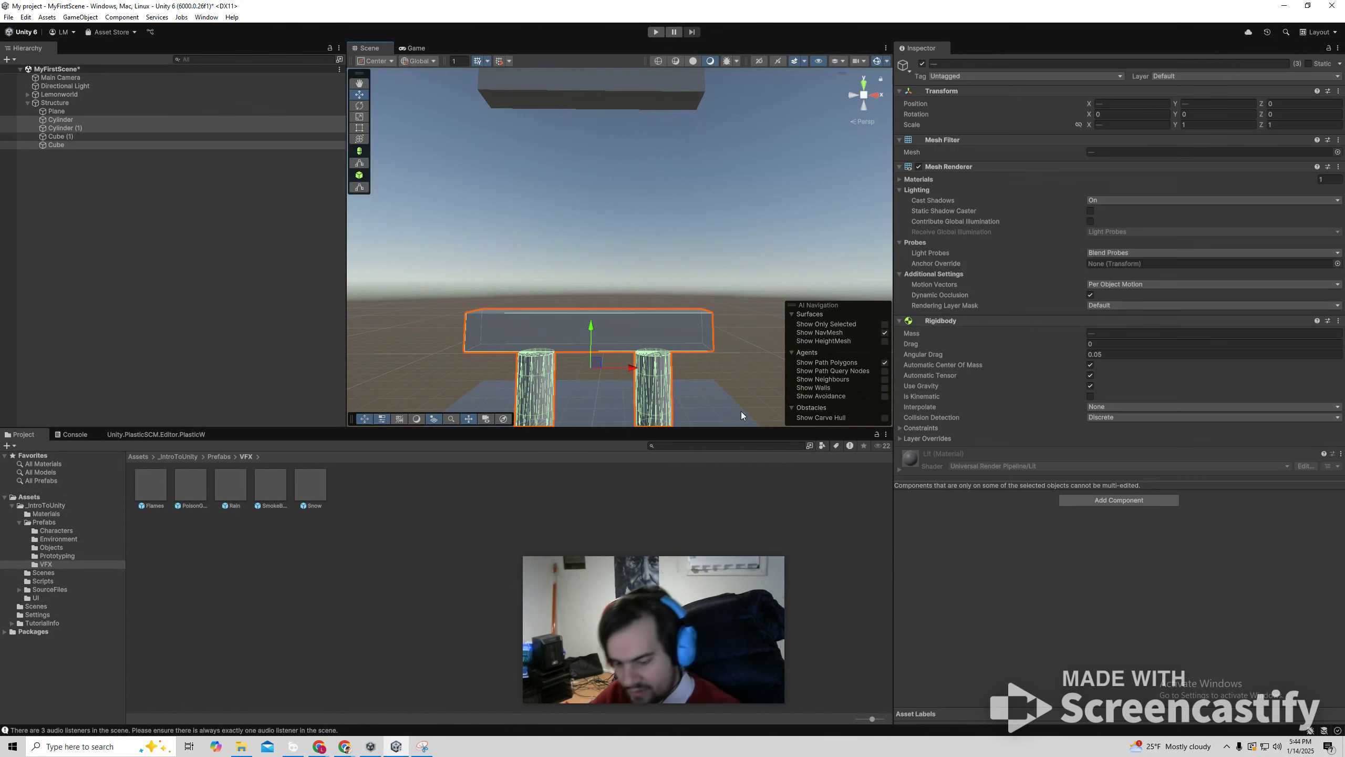
pyautogui.hotkey('ctrl', 'd')
pyautogui.moveTo(592, 325); pyautogui.dragTo(599, 100)
pyautogui.hotkey('ctrl', 'd')
pyautogui.click(667, 81)
pyautogui.click(674, 73)
pyautogui.press('Delete')
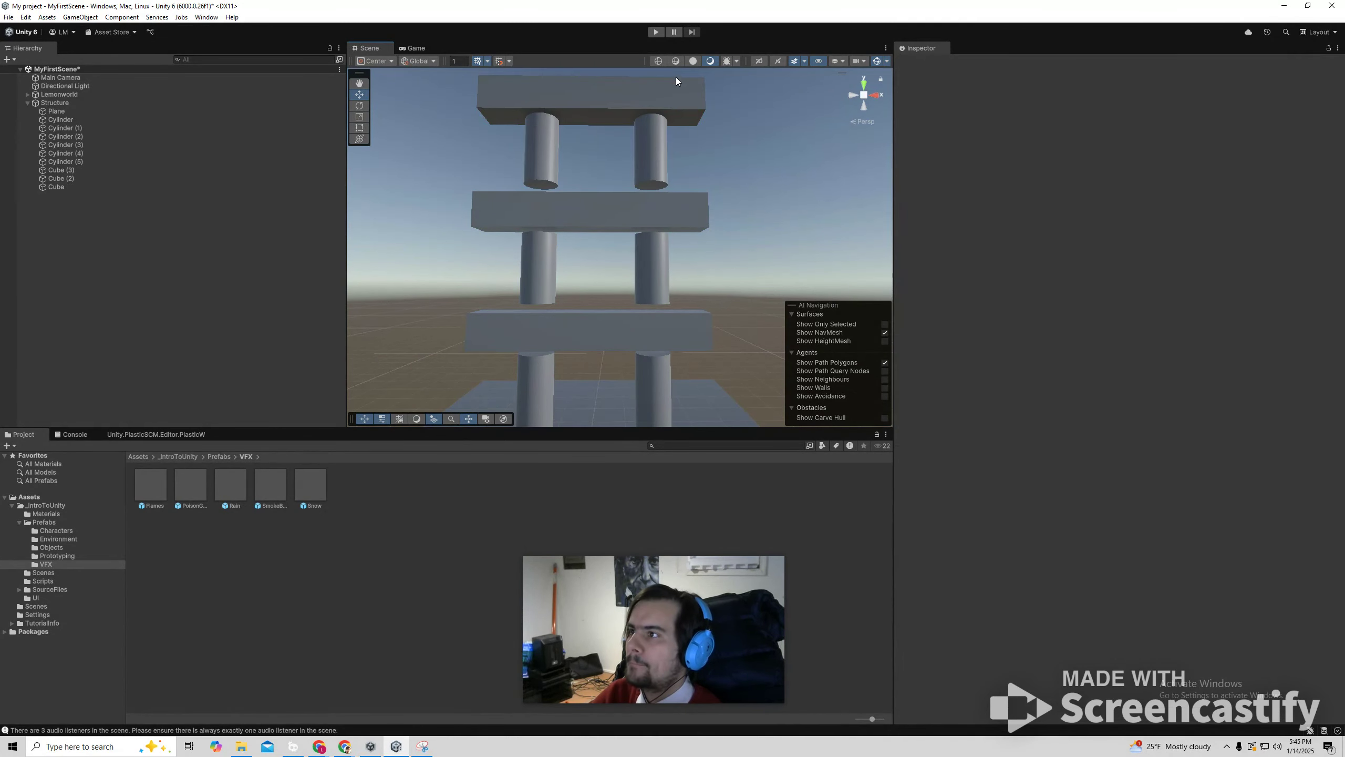
# Test the rebuilt tower in play mode and walk the character onto the plane beside the left cylinder.
pyautogui.click(655, 32)
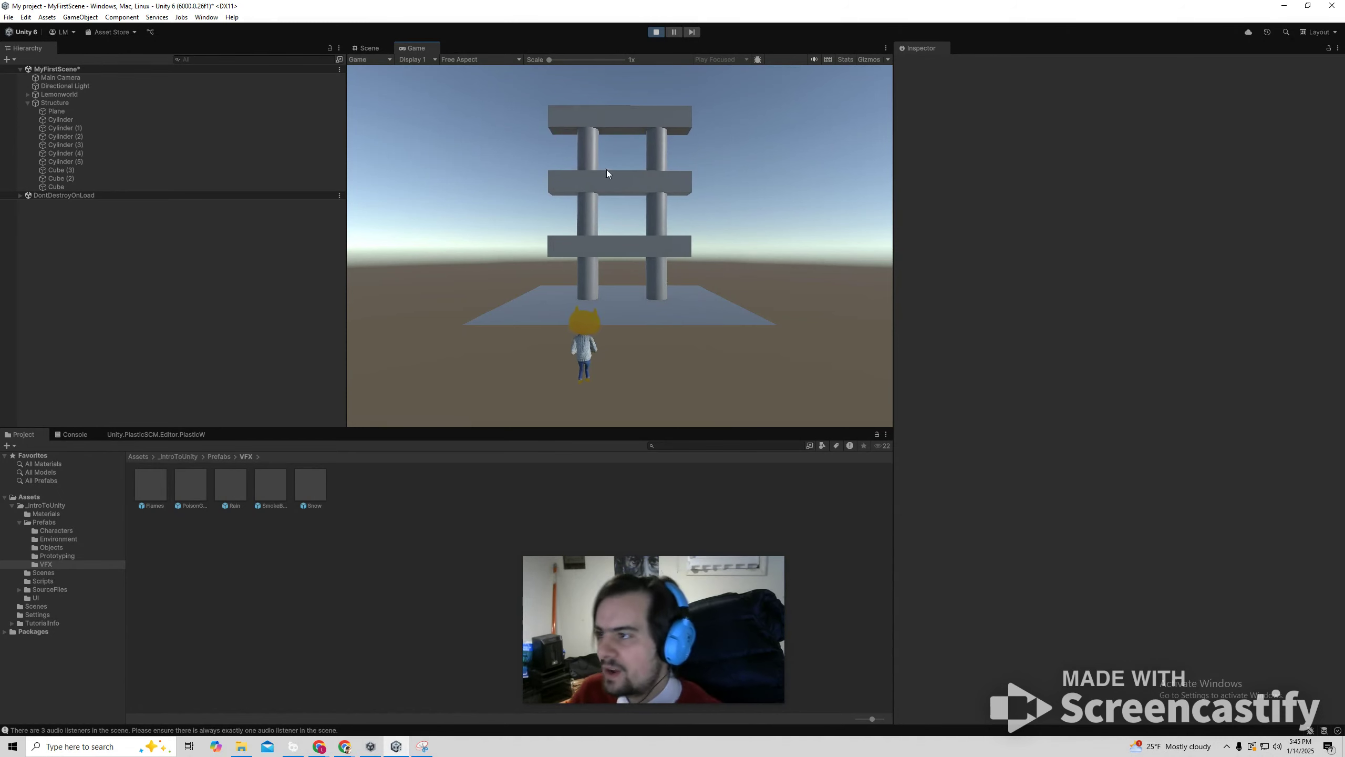
pyautogui.press('w')
pyautogui.press('d')
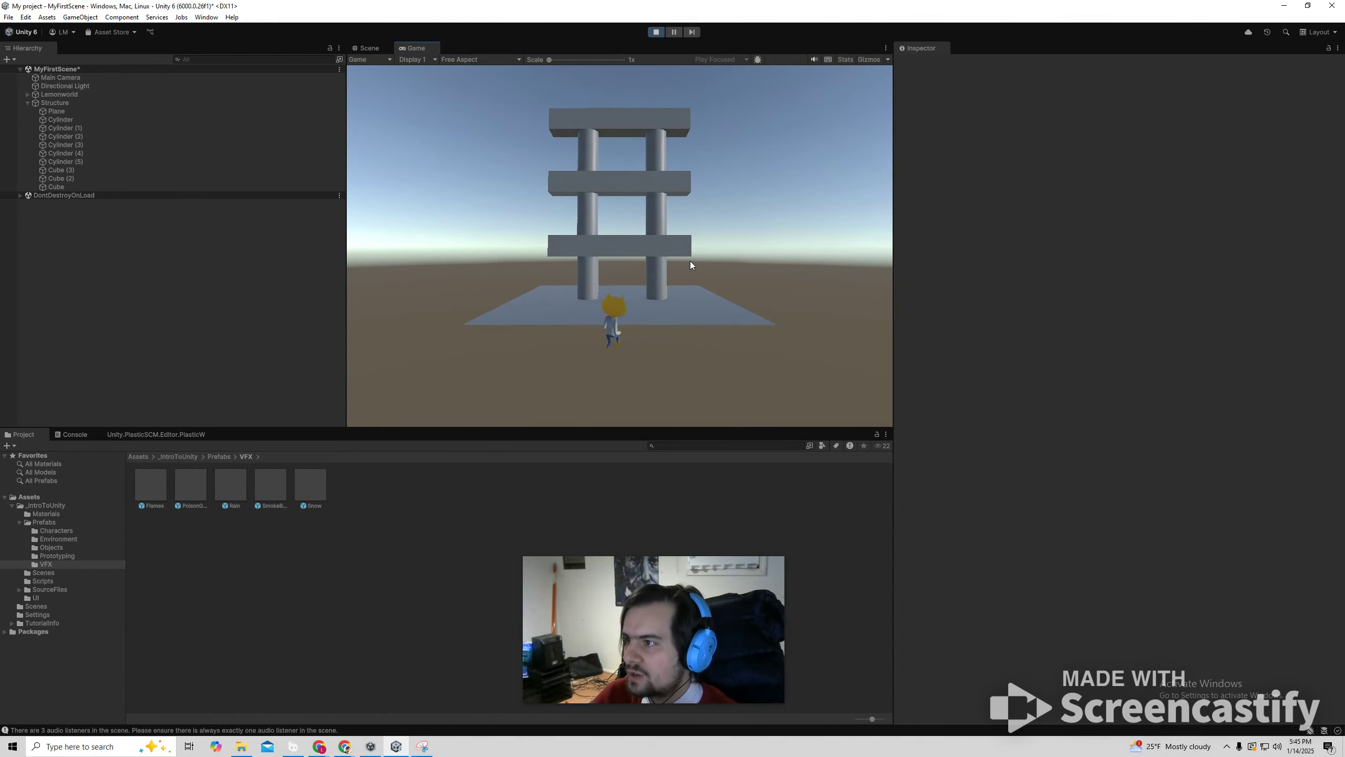
pyautogui.press('a')
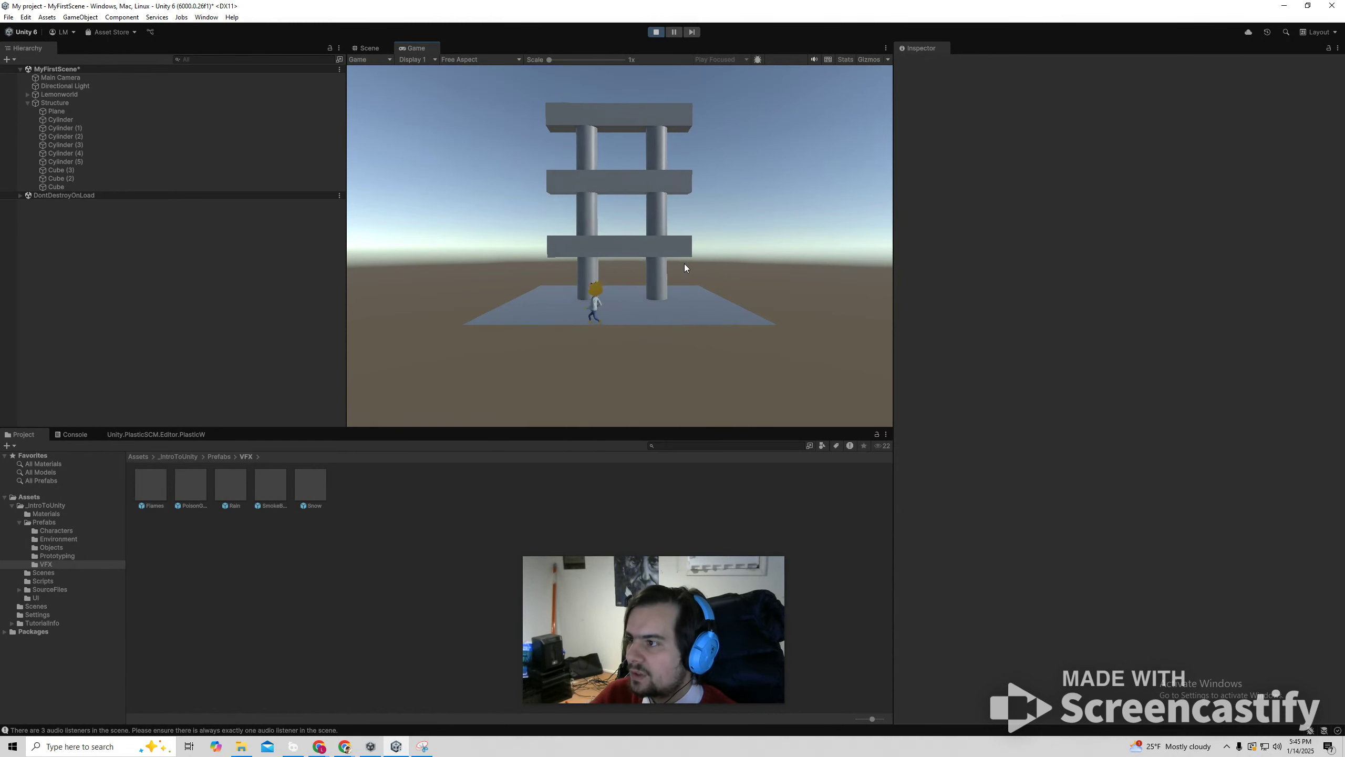
pyautogui.press('a')
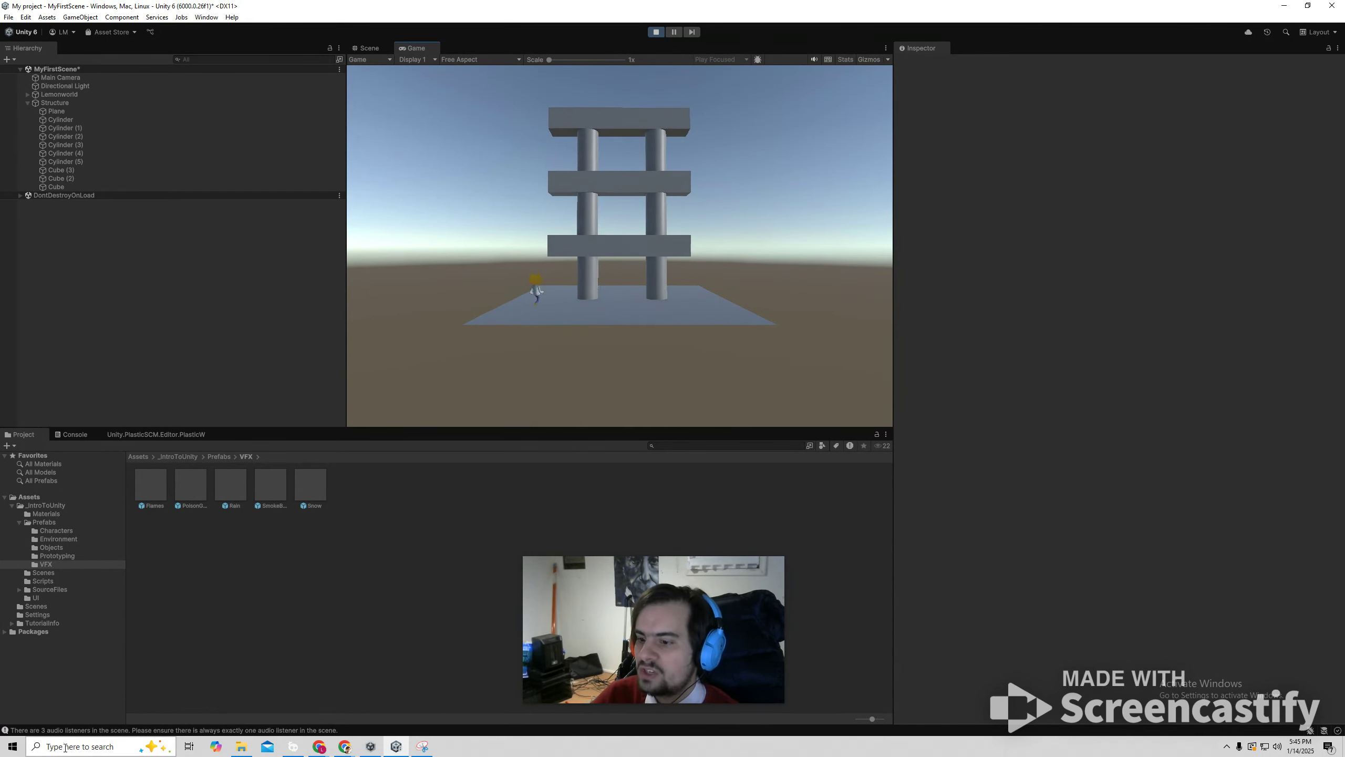
# Open Snipping Tool, capture a snip of the Game view showing the three-level tower, and minimize the tool to return to Unity.
pyautogui.click(101, 744)
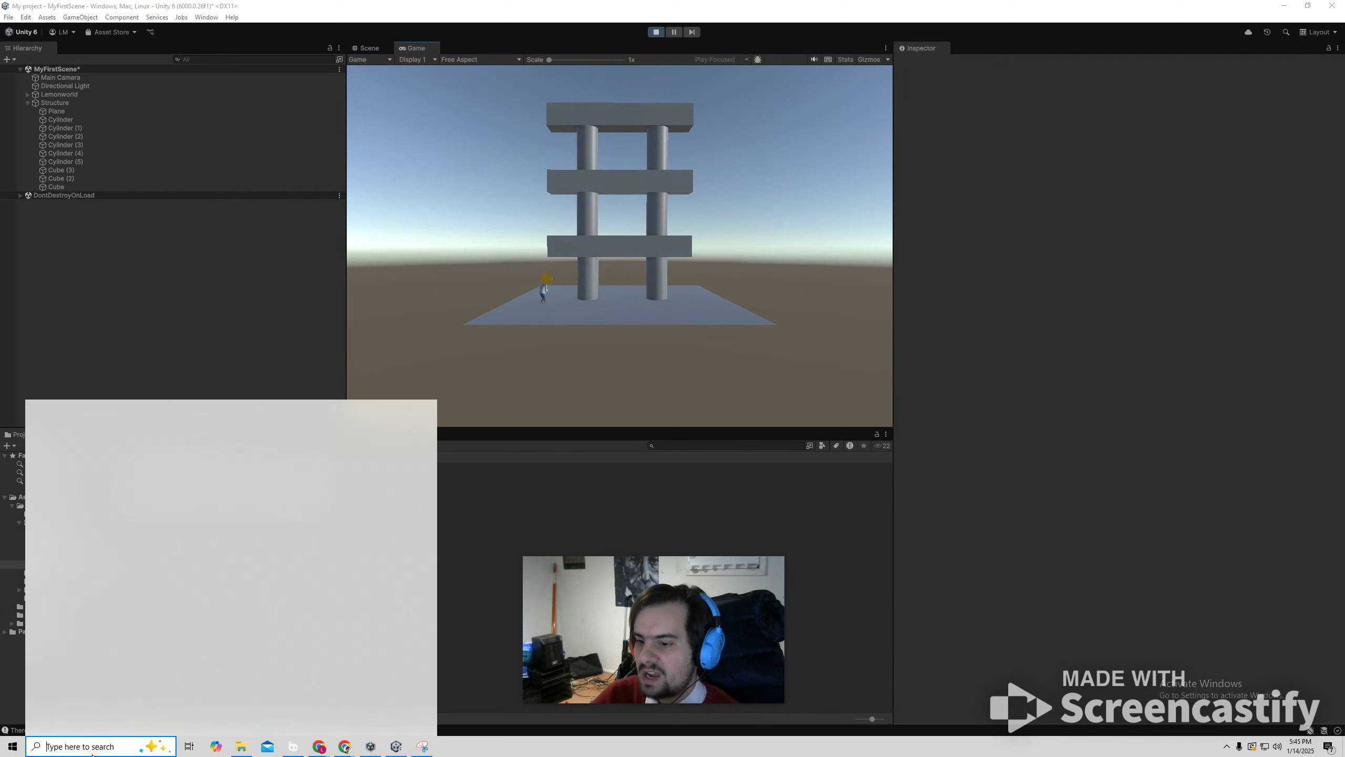
pyautogui.write('snip')
pyautogui.press('Return')
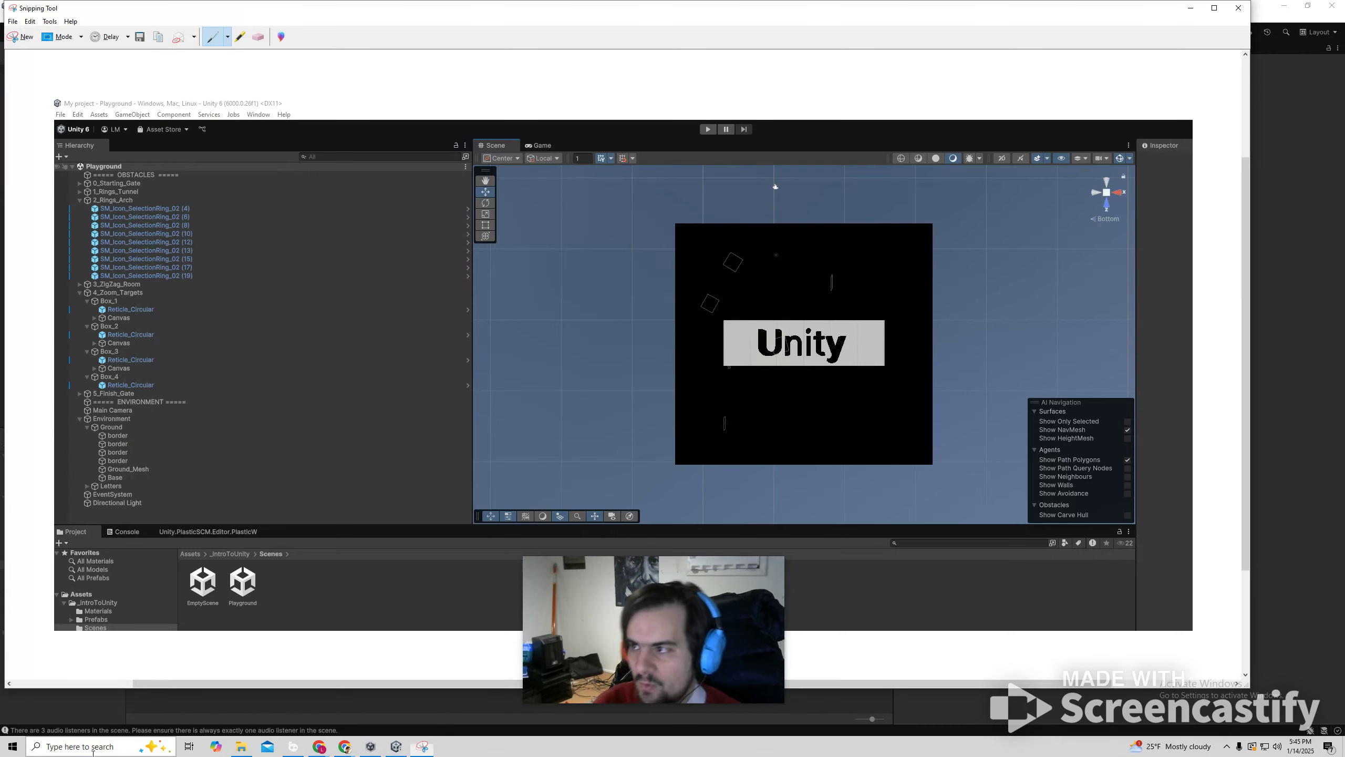
pyautogui.click(25, 37)
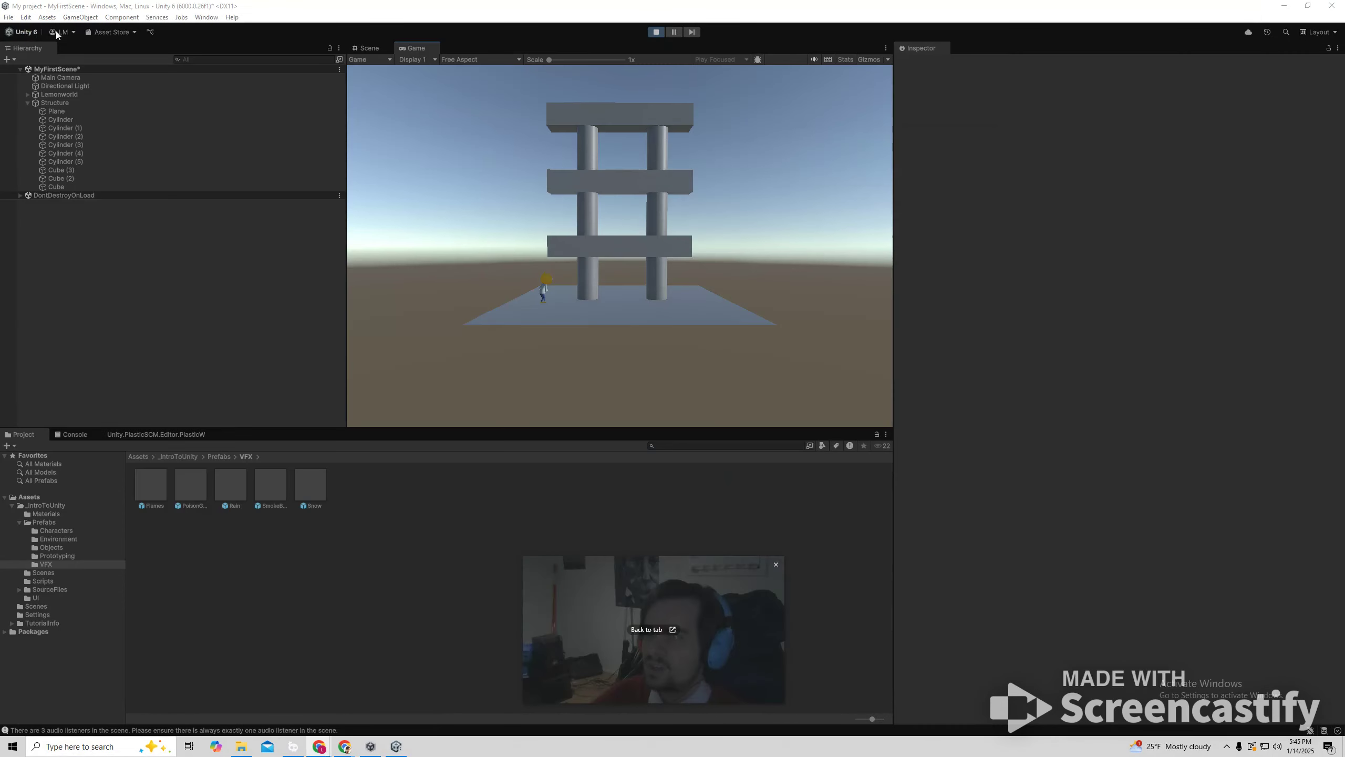
pyautogui.moveTo(301, 30); pyautogui.dragTo(889, 469)
pyautogui.rightClick(641, 242)
pyautogui.click(663, 269)
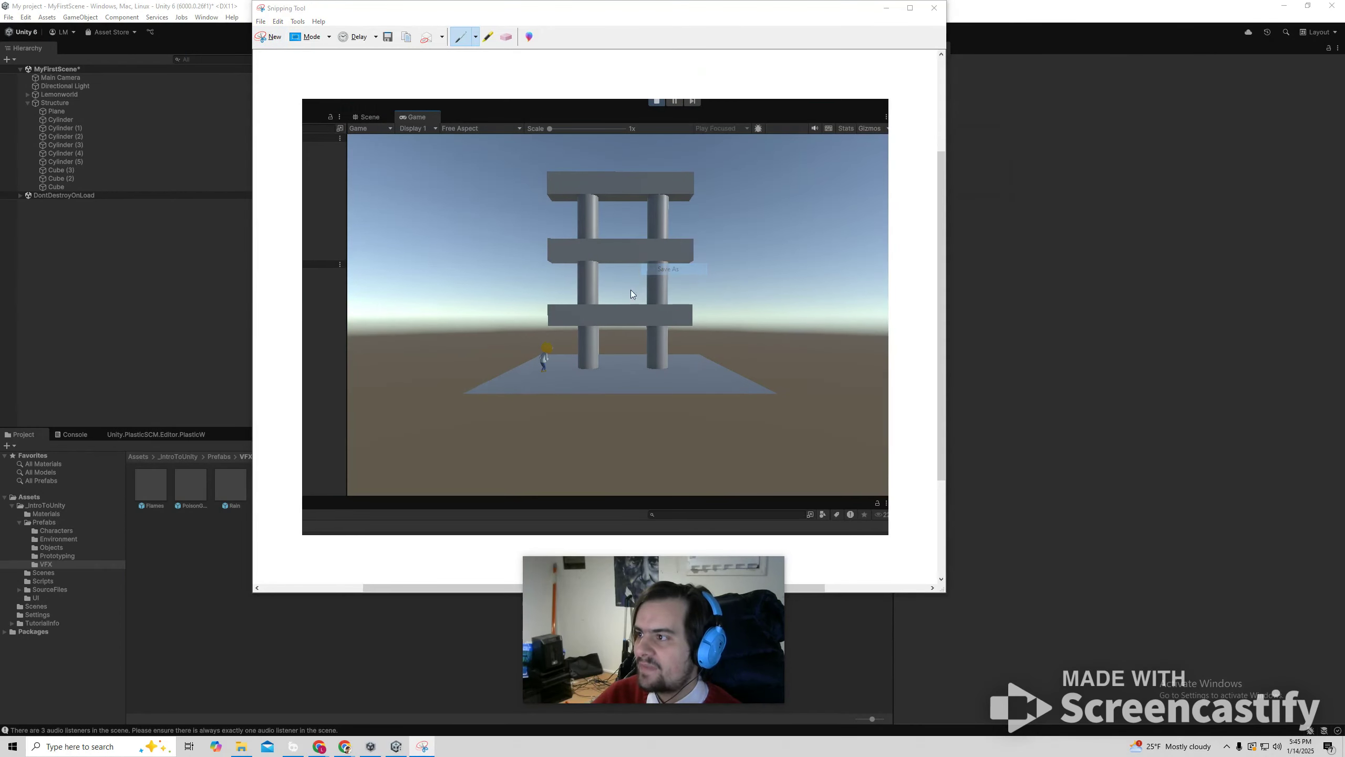
pyautogui.click(744, 35)
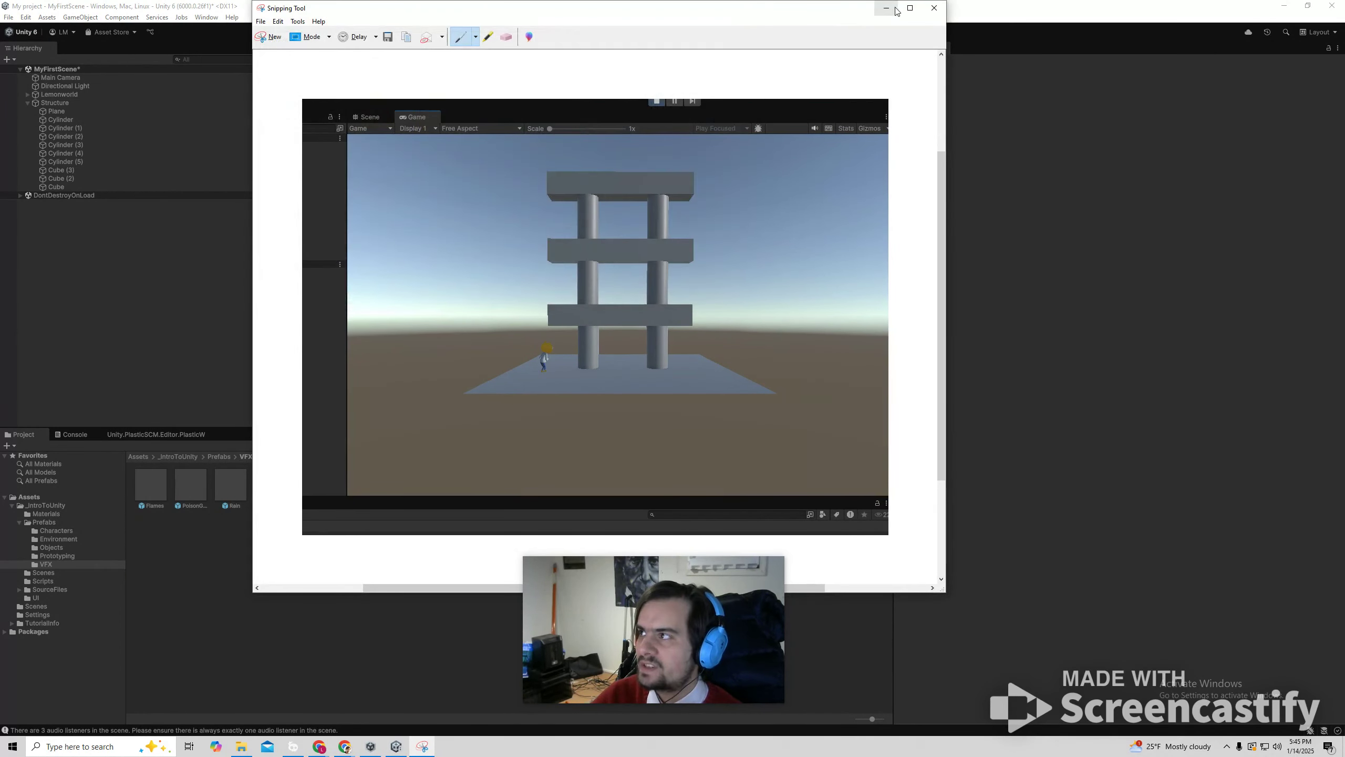
pyautogui.click(885, 8)
# Walk the character into the tower in play mode to knock it down, and exit play mode.
pyautogui.press('w')
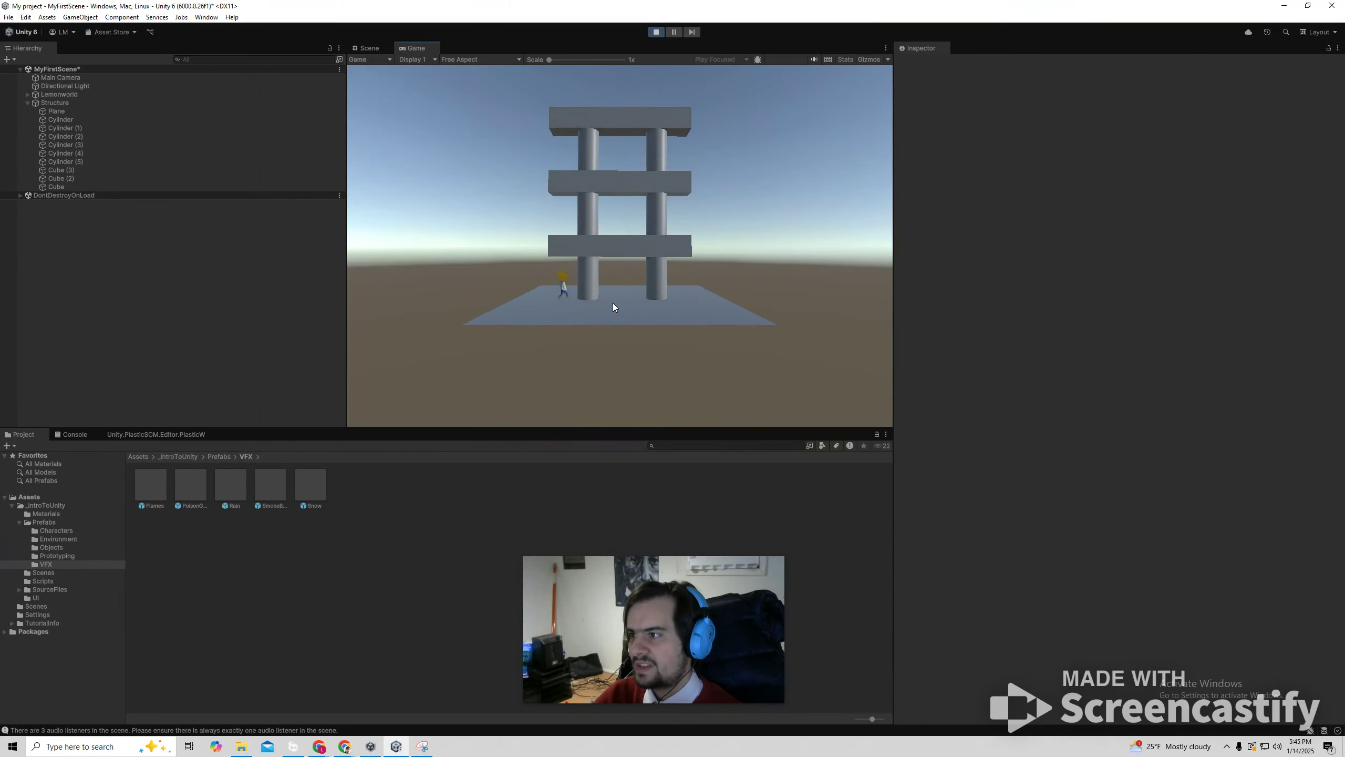
pyautogui.press('d')
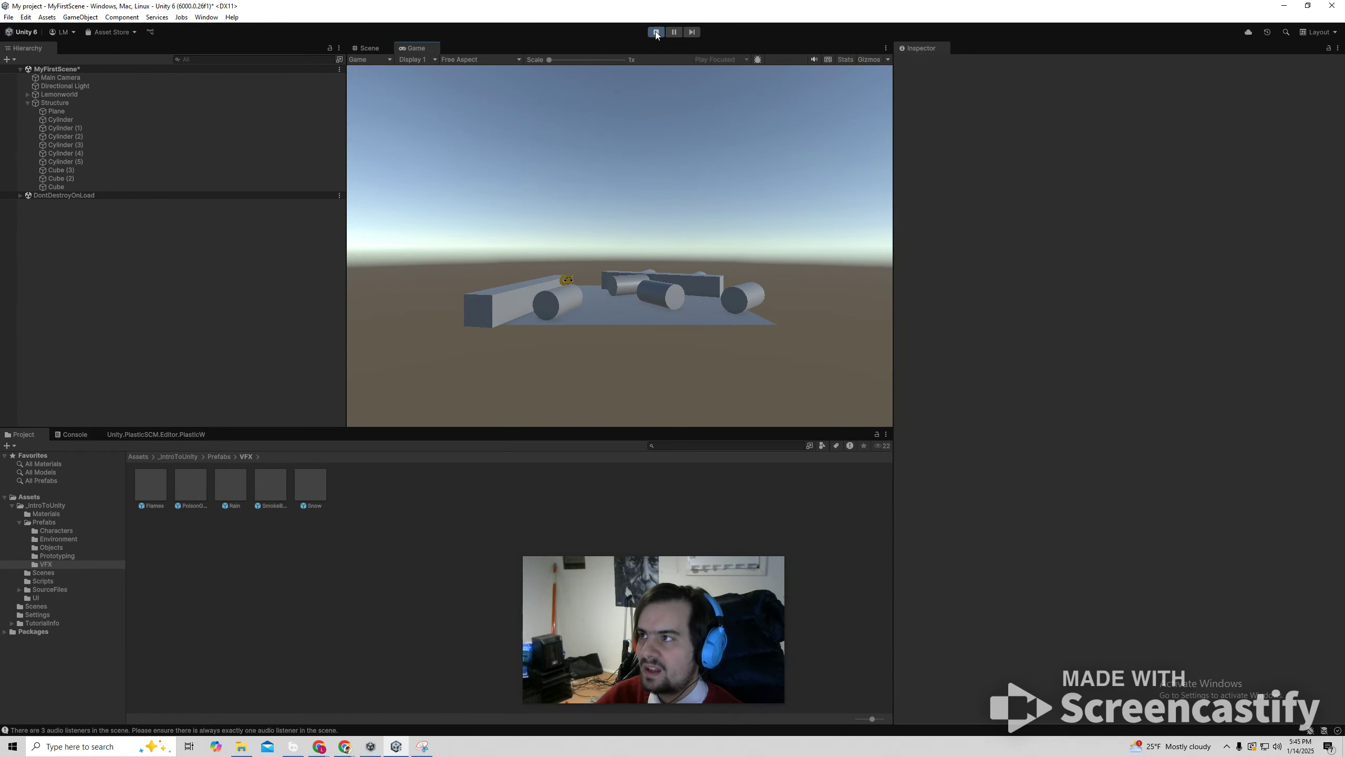
pyautogui.hotkey('ctrl', 'p')
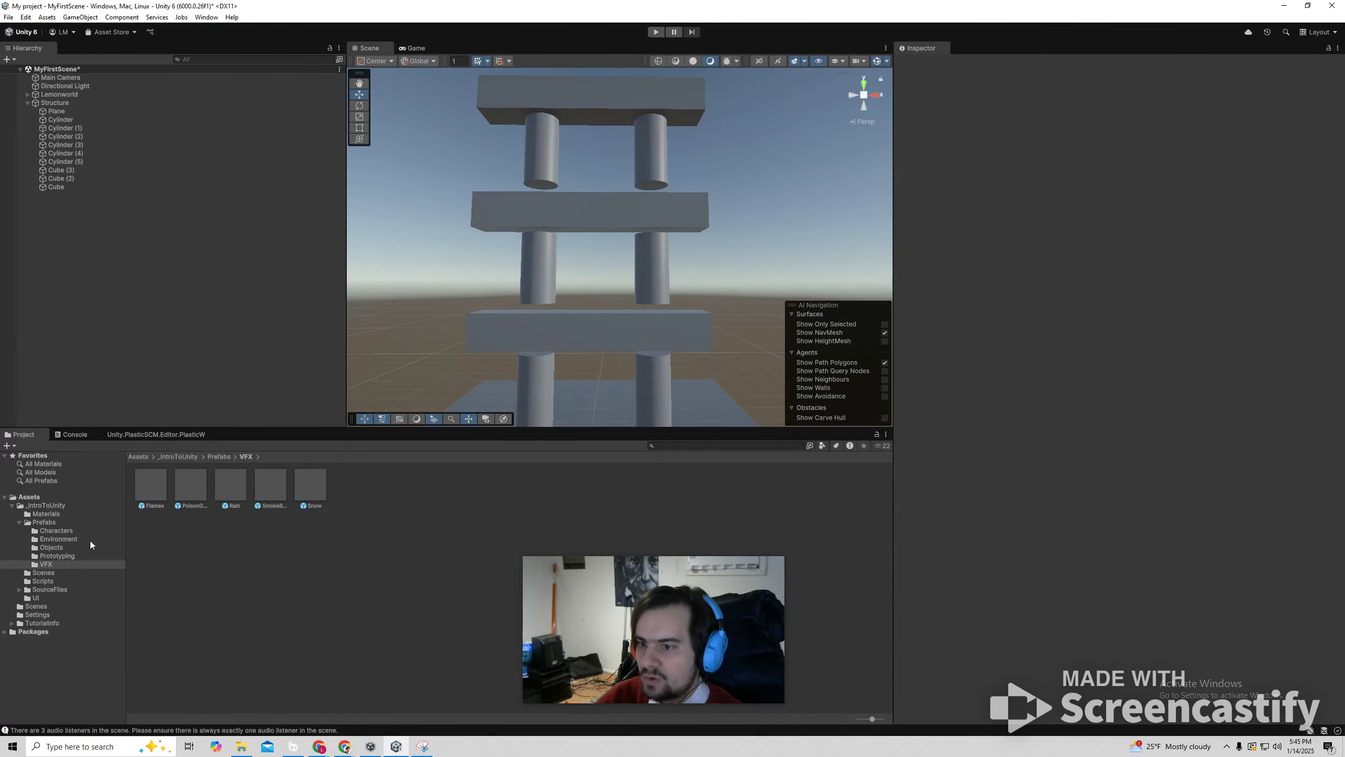
# From the Materials folder, apply the blue grid material to the lower-left cylinder and pavement material to the right cylinders and lower two beams.
pyautogui.click(56, 556)
pyautogui.click(67, 512)
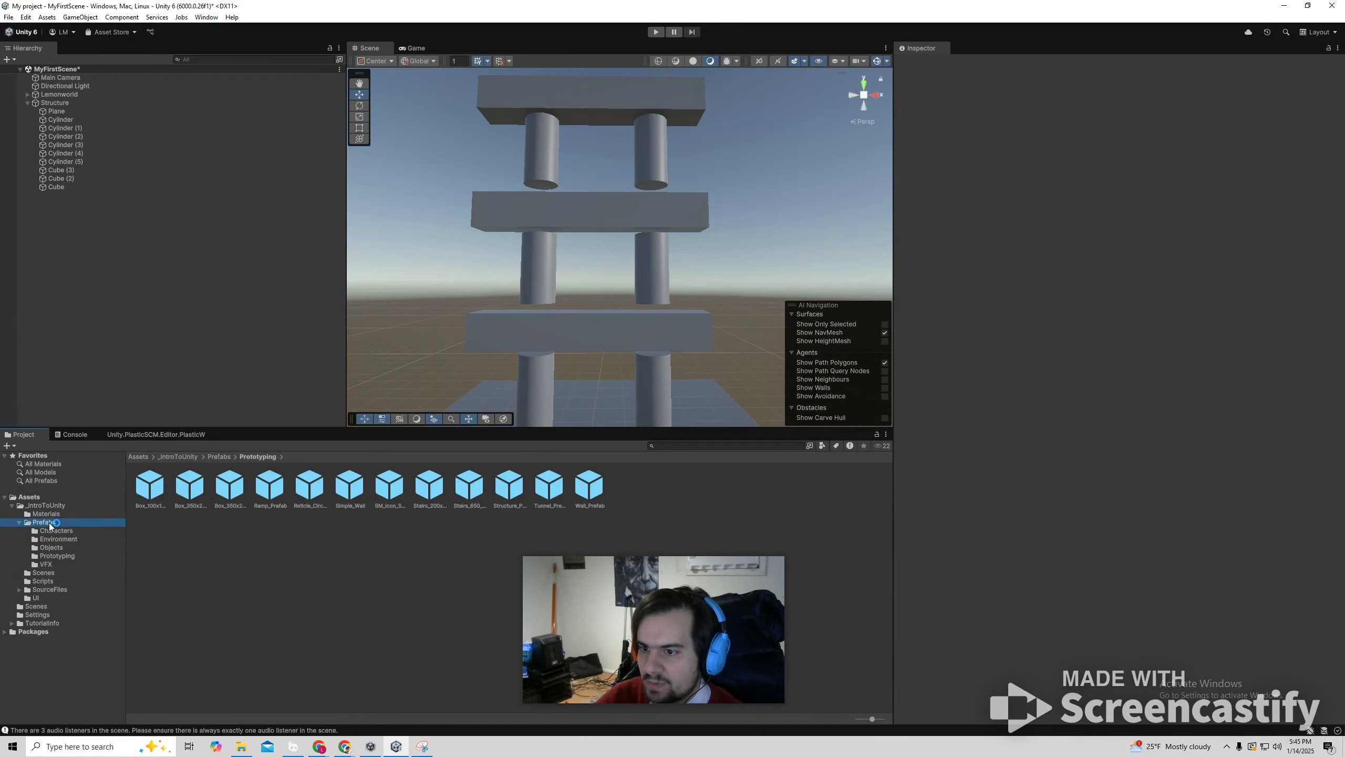
pyautogui.moveTo(196, 484); pyautogui.dragTo(524, 391)
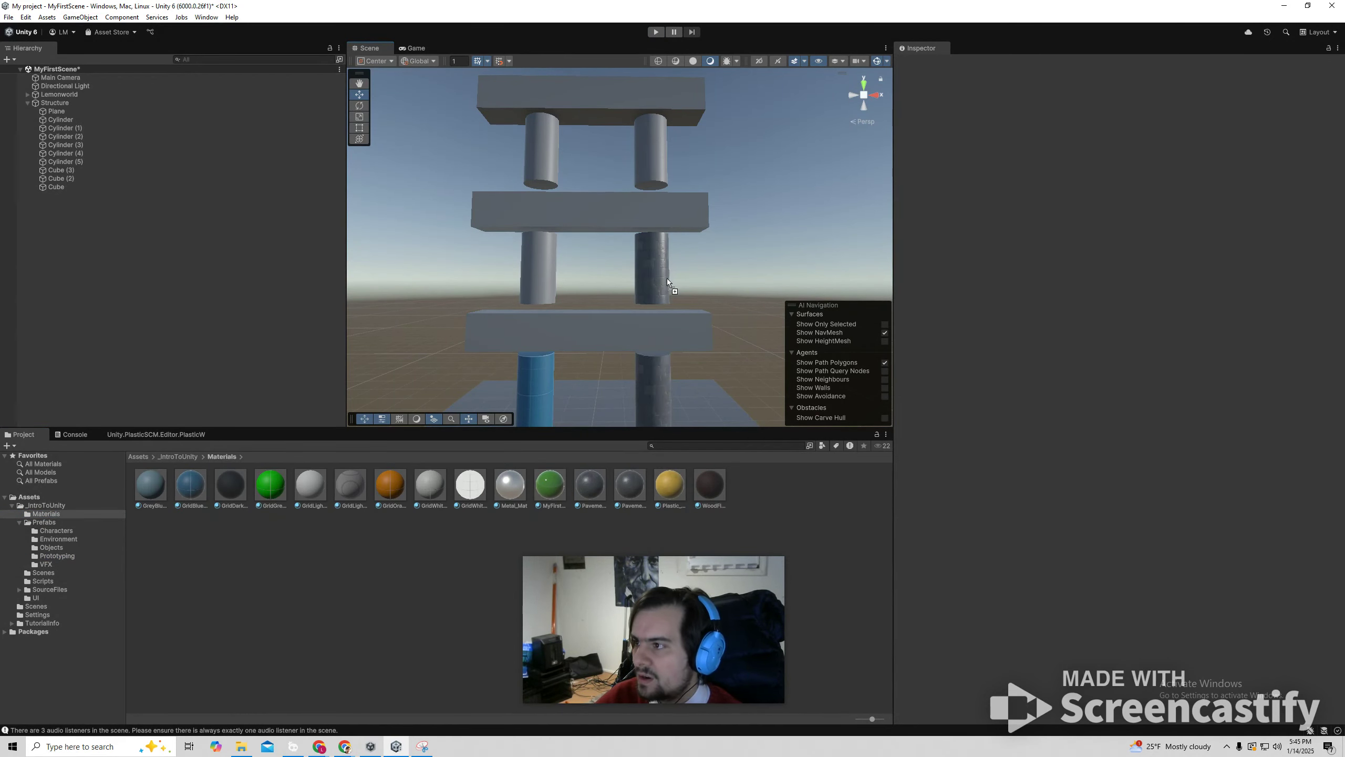
pyautogui.moveTo(581, 465); pyautogui.dragTo(603, 340)
pyautogui.moveTo(595, 494); pyautogui.dragTo(600, 223)
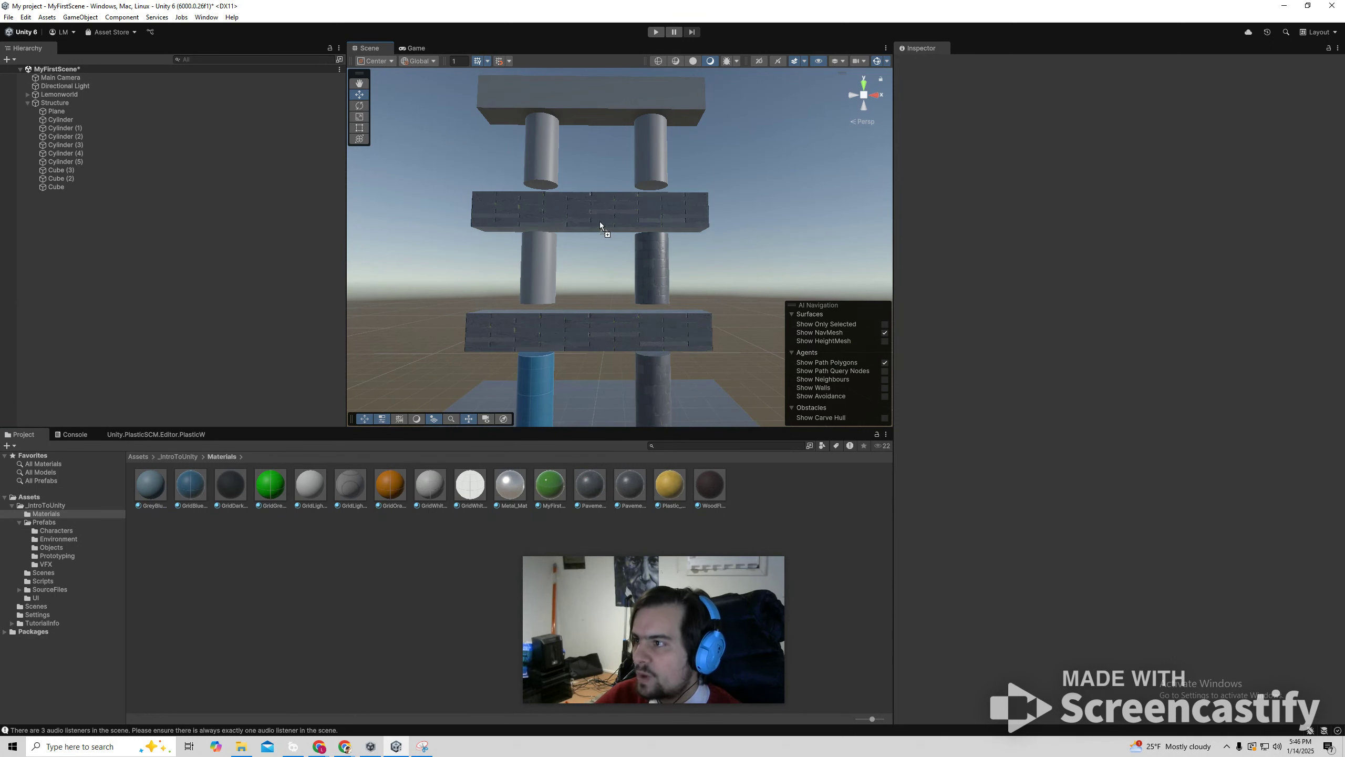
# Apply the green MyFirst material to the ground plane and pavement material to the remaining cylinders and the top beam.
pyautogui.moveTo(664, 489); pyautogui.dragTo(603, 417)
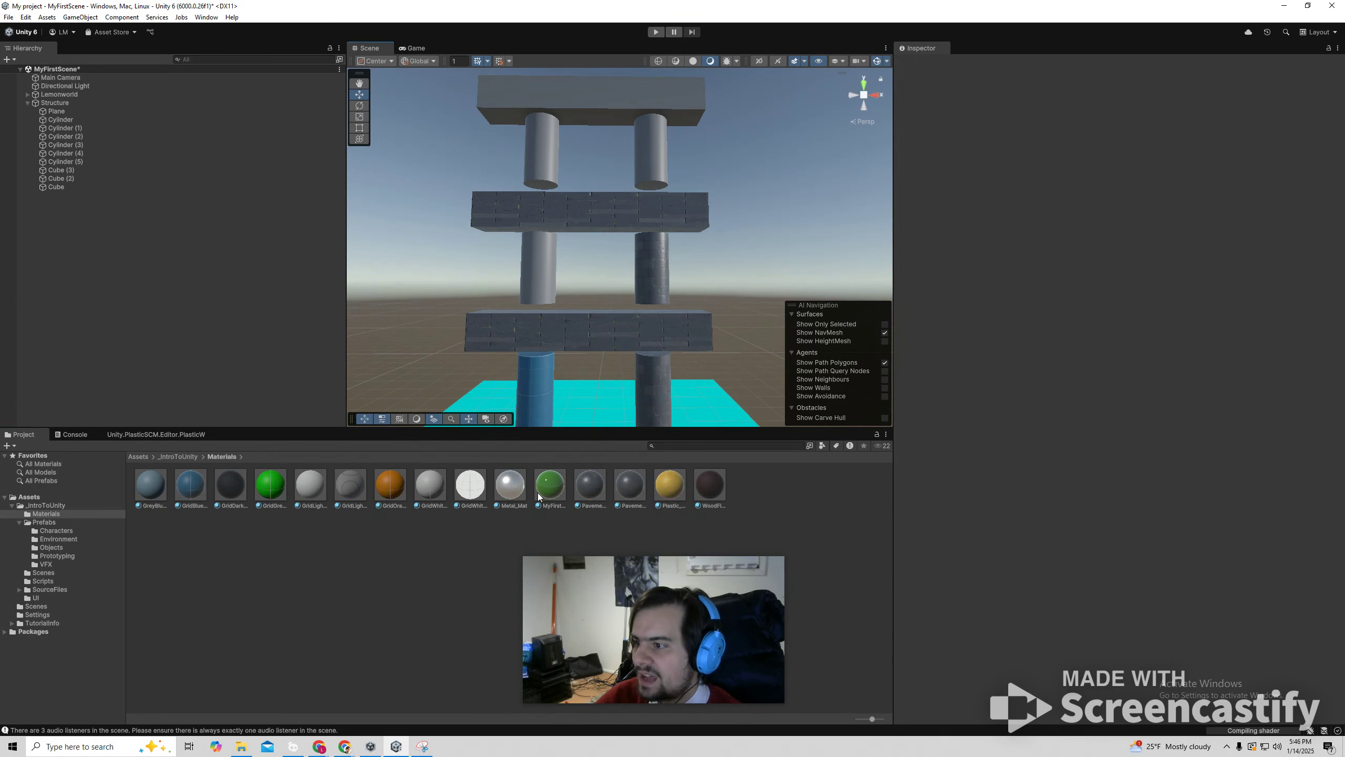
pyautogui.moveTo(538, 492); pyautogui.dragTo(593, 417)
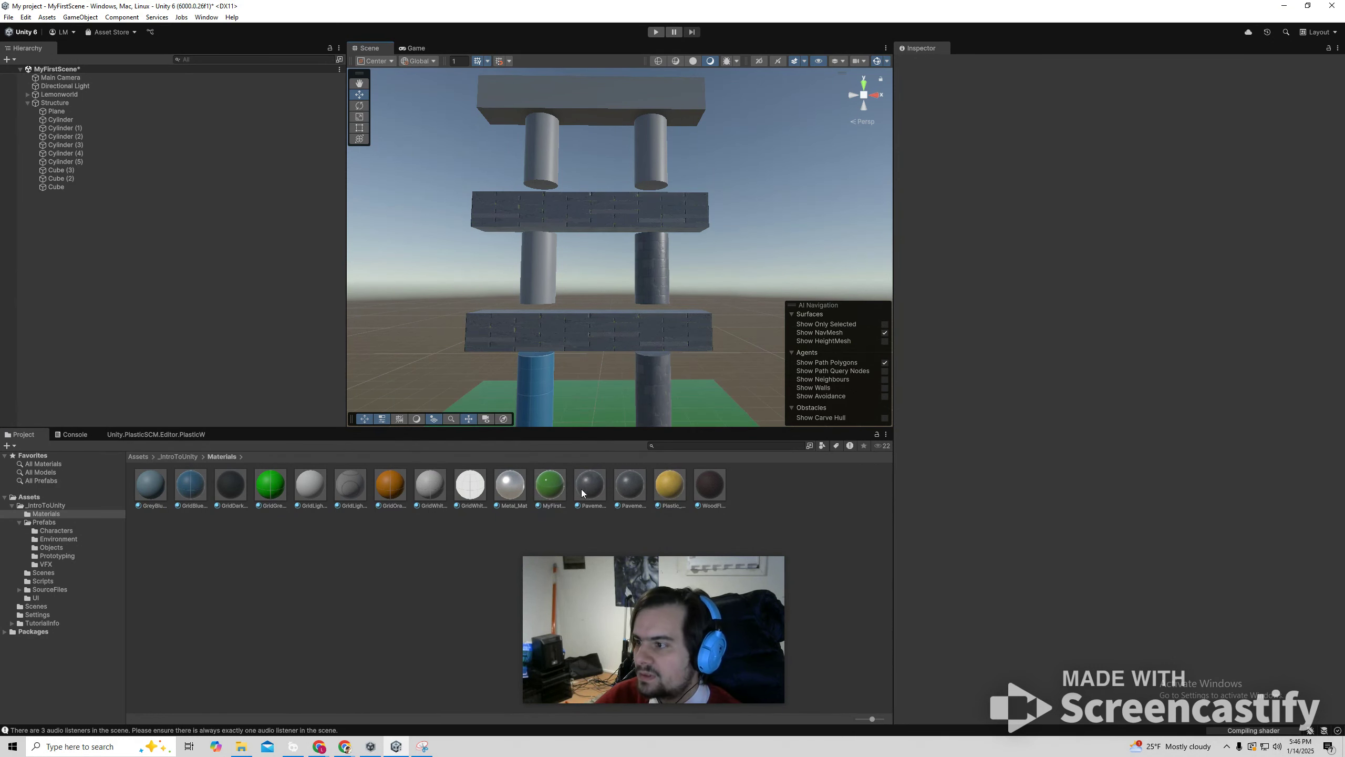
pyautogui.moveTo(633, 491); pyautogui.dragTo(540, 149)
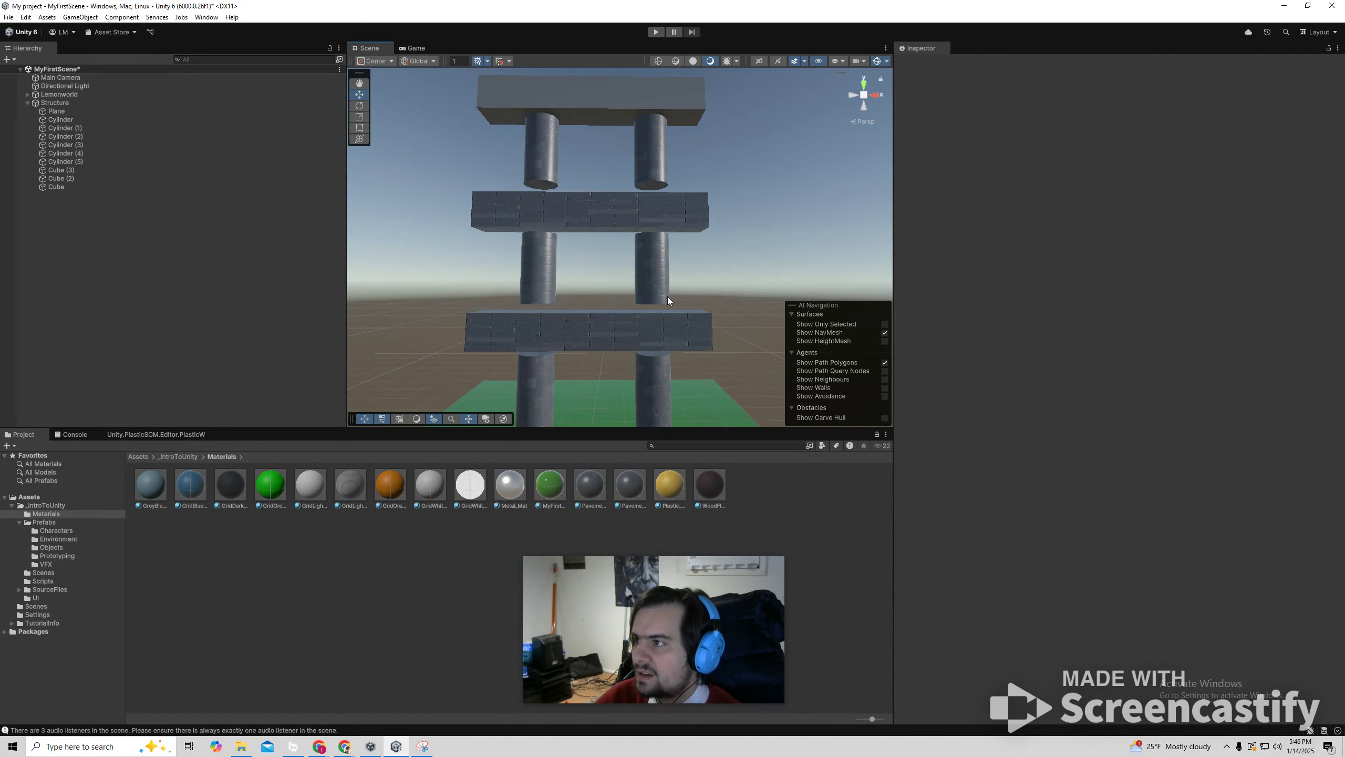
pyautogui.moveTo(647, 219); pyautogui.dragTo(614, 103)
pyautogui.scroll(-8, 688, 167)
pyautogui.scroll(4, 713, 234)
pyautogui.scroll(4, 725, 255)
pyautogui.press('d')
pyautogui.moveTo(742, 276); pyautogui.dragTo(481, 257, button='right')
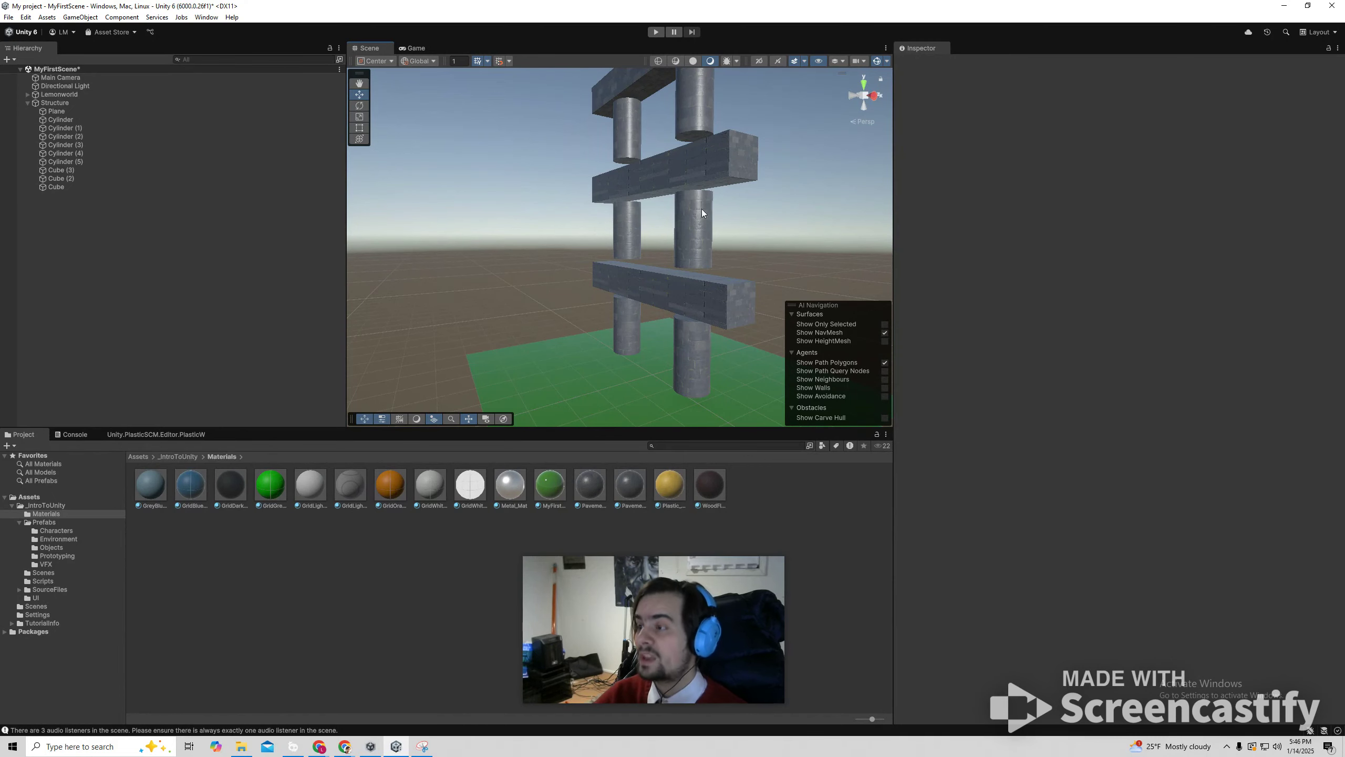
# Switch to Chrome showing the Get started with the Unity Editor tutorial.
pyautogui.click(357, 703)
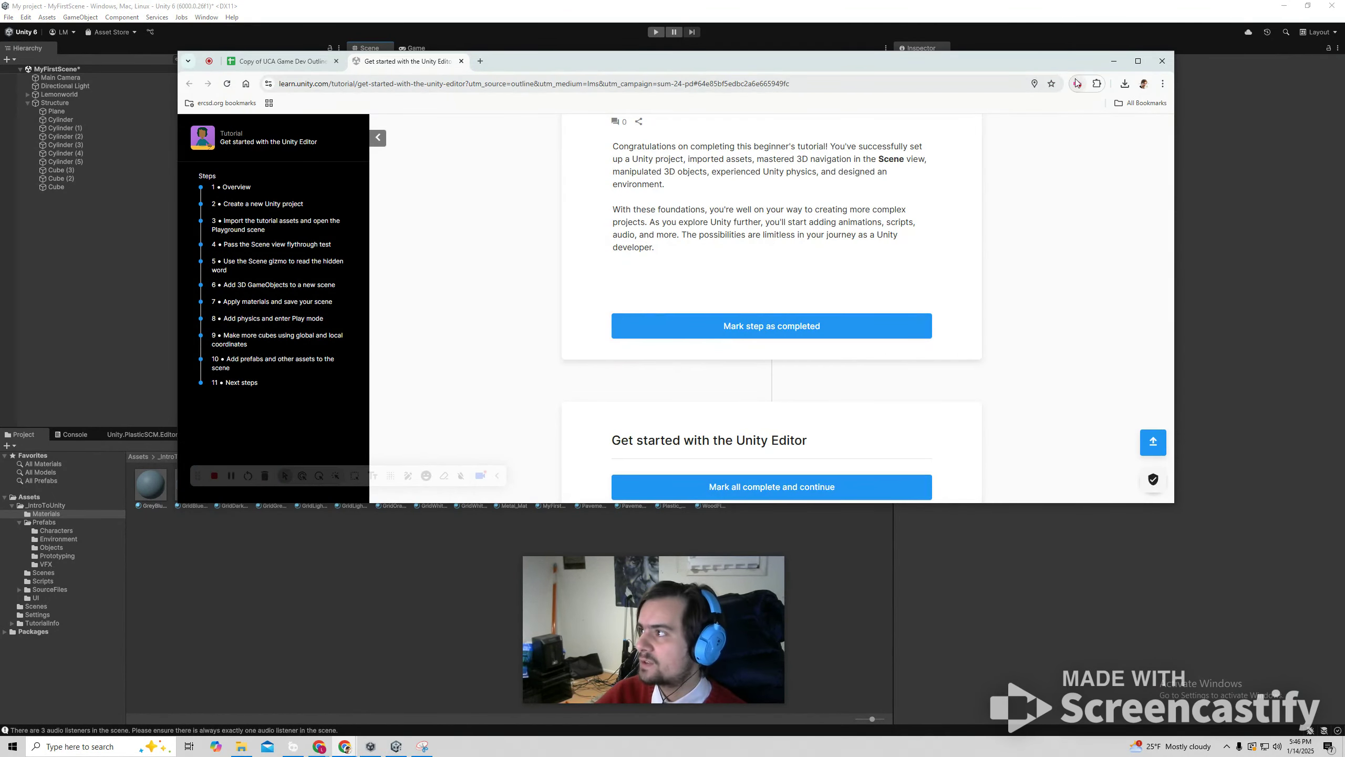